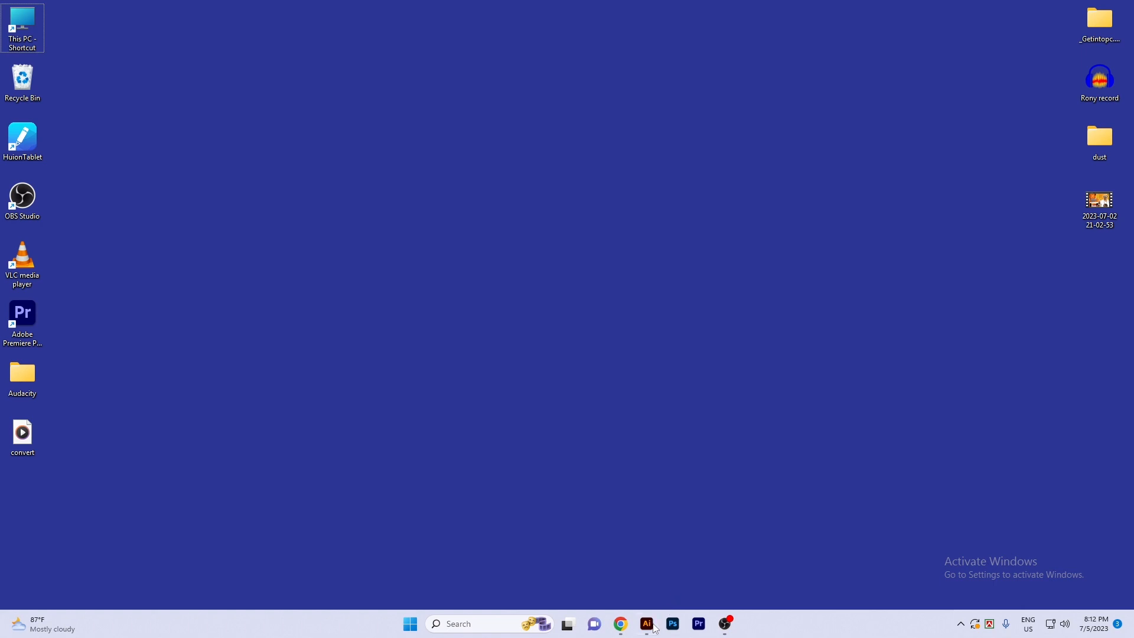
# - Switch to Illustrator and move the teal floral ring to the open area beside the bag mockup
pyautogui.click(649, 629)
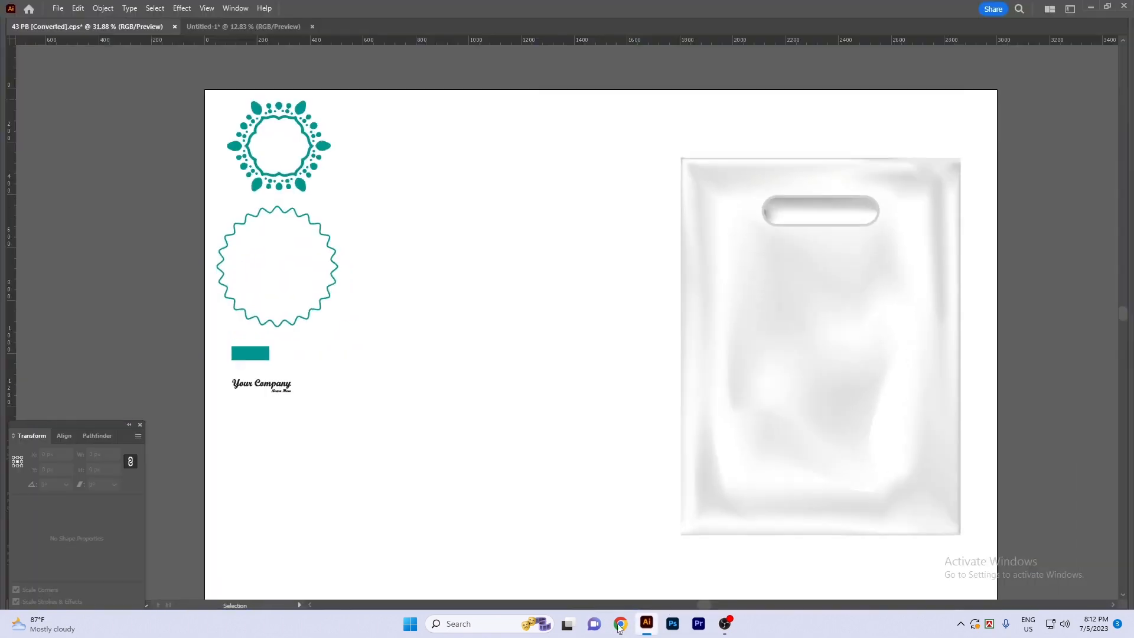
pyautogui.press('space')
pyautogui.moveTo(430, 364); pyautogui.dragTo(474, 377)
pyautogui.press('space')
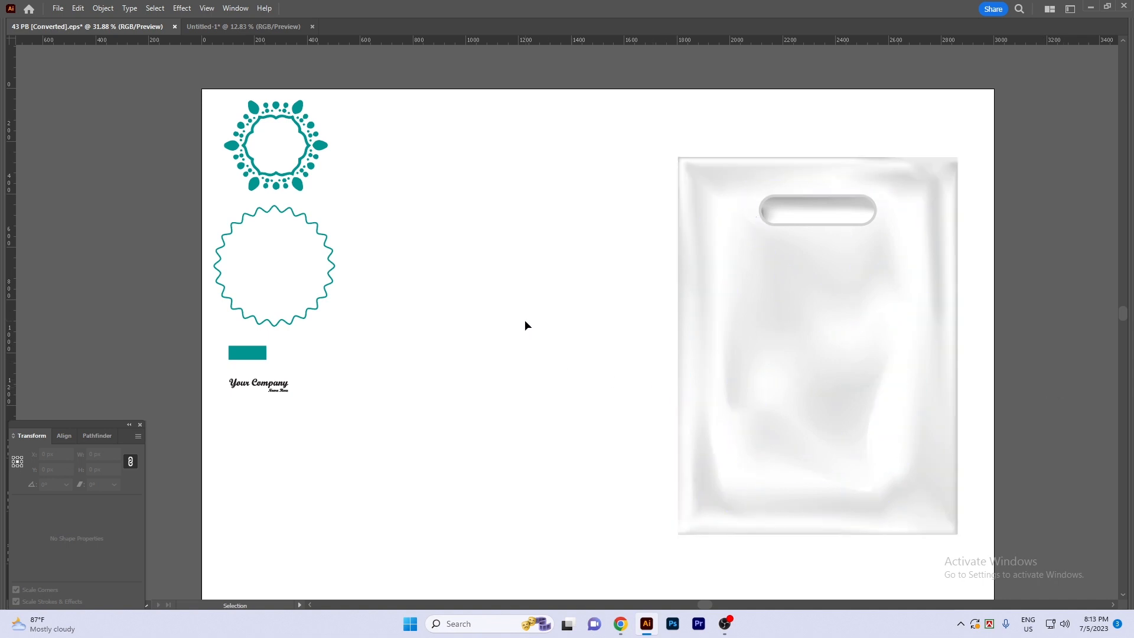
pyautogui.hscroll(1, 518, 312)
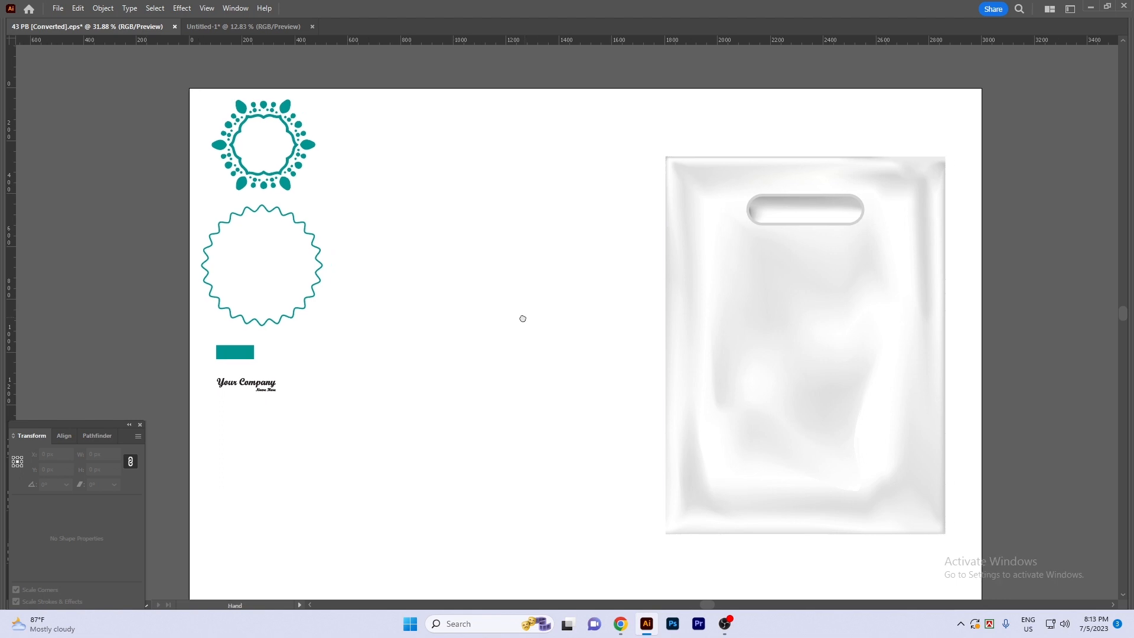
pyautogui.moveTo(283, 114); pyautogui.dragTo(514, 208)
pyautogui.click(461, 386)
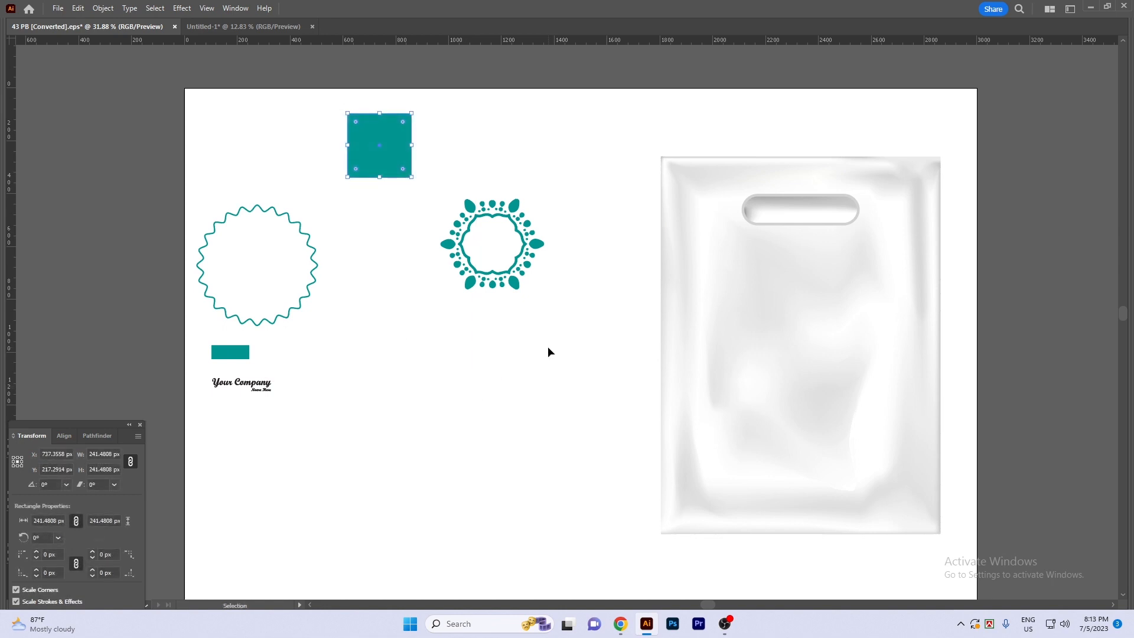
pyautogui.press('Delete')
pyautogui.hotkey('ctrl', 'z')
pyautogui.moveTo(475, 351)
pyautogui.mouseDown()
pyautogui.moveTo(477, 326)
pyautogui.moveTo(502, 346)
pyautogui.moveTo(481, 350)
pyautogui.mouseUp()
pyautogui.scroll(-1, 506, 356)
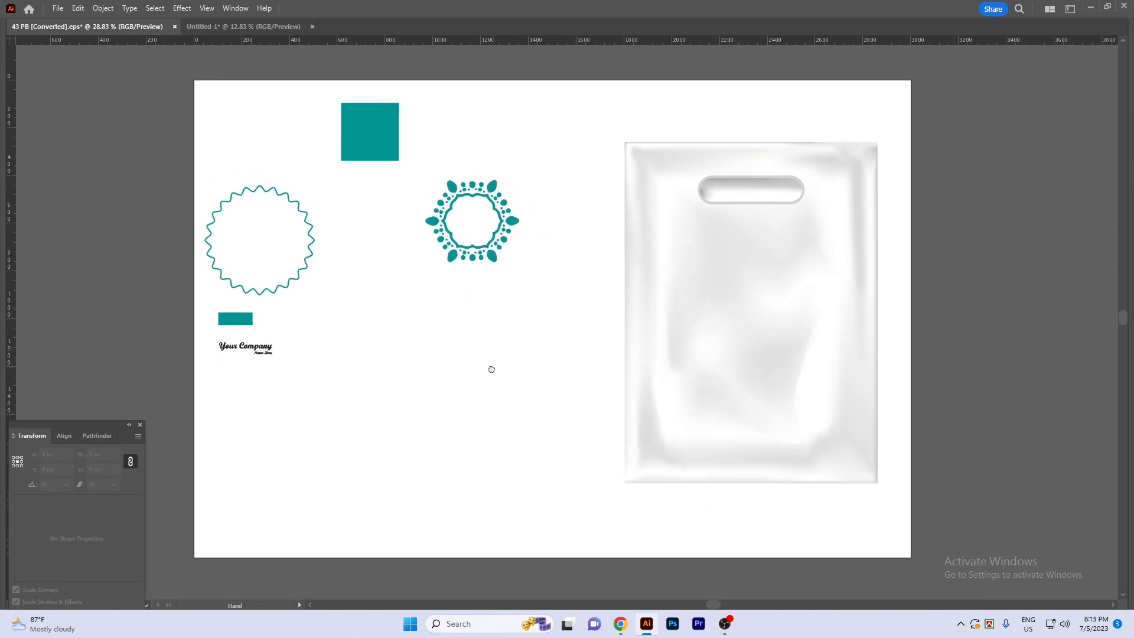
# - Place the teal floral ring on the front of the bag, just below the handle cutout
pyautogui.moveTo(510, 229); pyautogui.dragTo(788, 286)
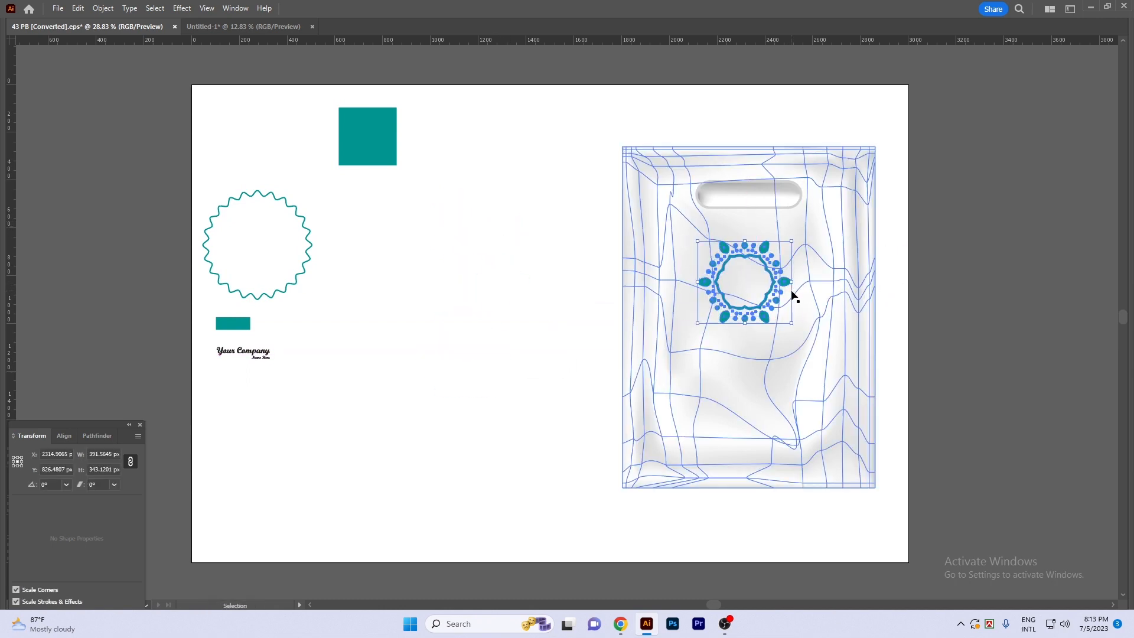
pyautogui.hotkey('ctrl', 'shift', 'F10')
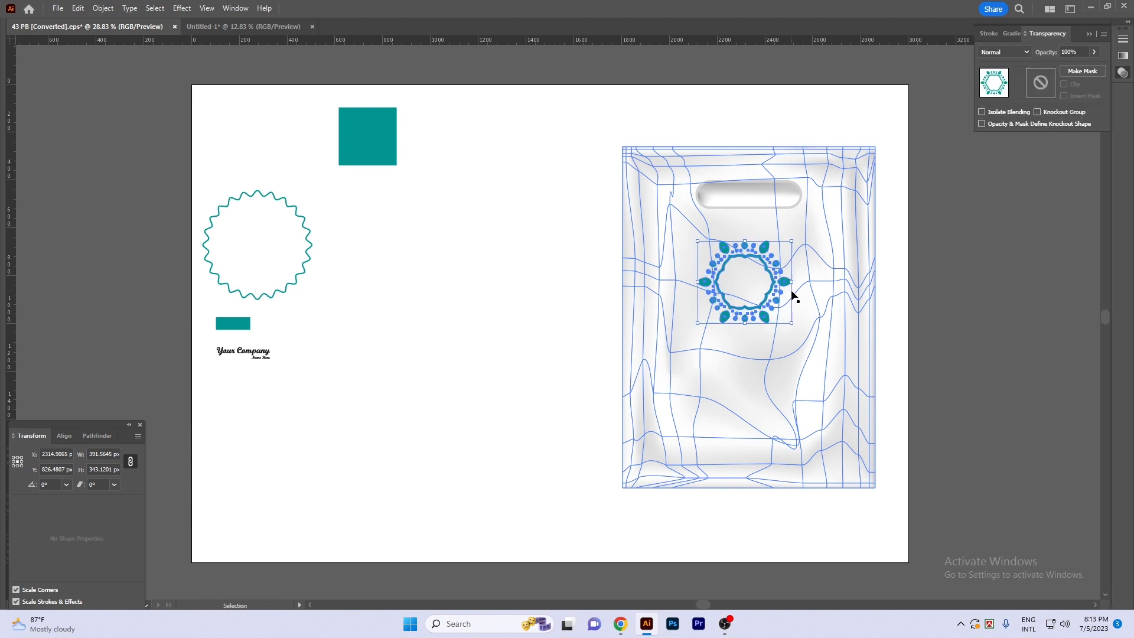
pyautogui.click(994, 239)
pyautogui.scroll(1, 995, 234)
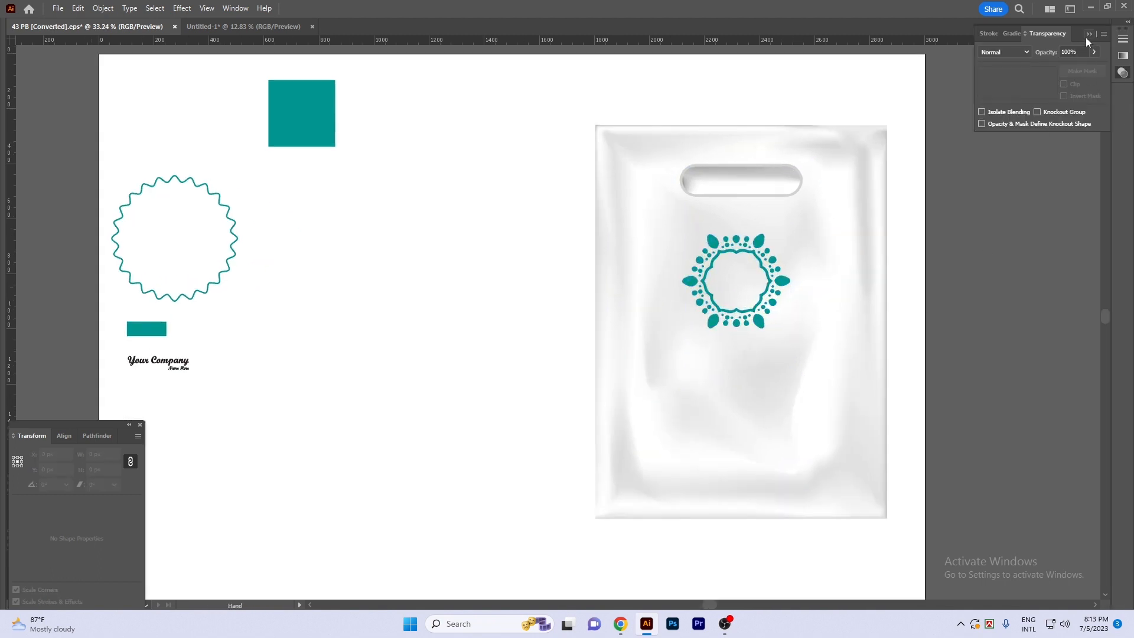
pyautogui.moveTo(678, 314); pyautogui.dragTo(664, 319)
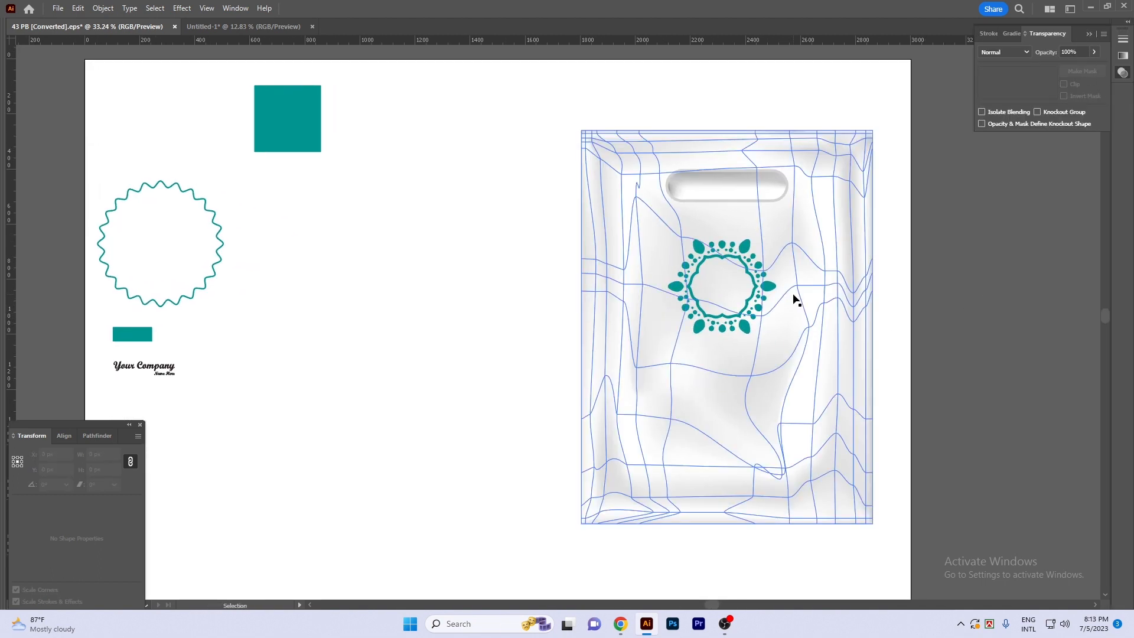
# - Move the thin wavy circle onto the bag so that it surrounds the floral ring
pyautogui.click(771, 290)
pyautogui.moveTo(217, 219)
pyautogui.mouseDown()
pyautogui.moveTo(782, 299)
pyautogui.moveTo(776, 254)
pyautogui.mouseUp()
pyautogui.click(486, 264)
pyautogui.moveTo(504, 294); pyautogui.dragTo(497, 278)
pyautogui.moveTo(496, 279); pyautogui.dragTo(501, 304)
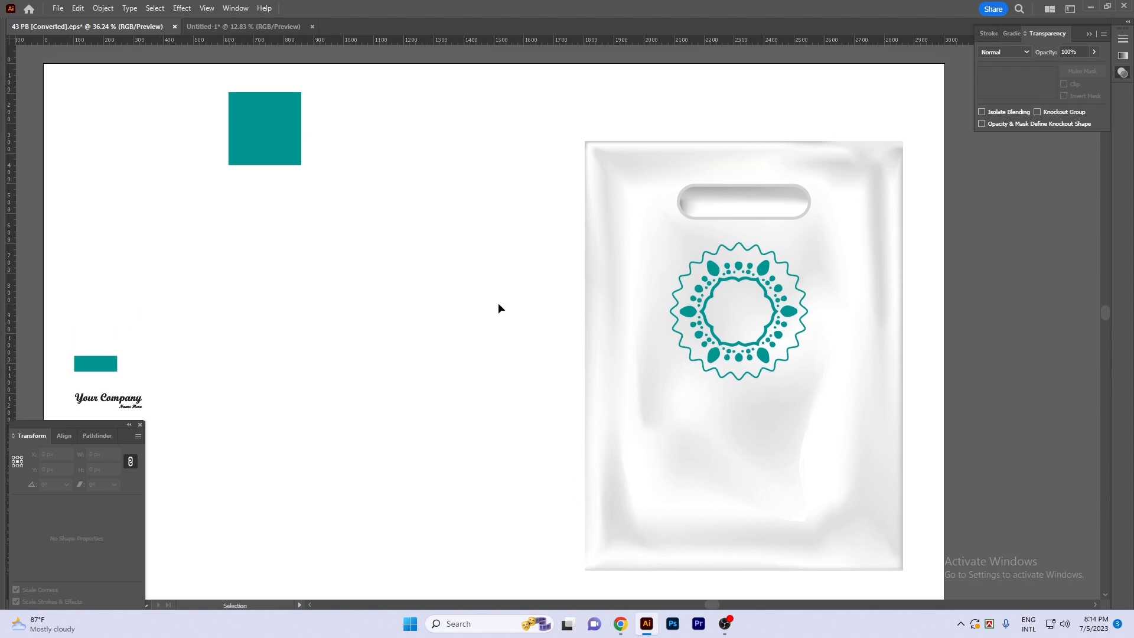
# - Draw a circle about 517 px in diameter around the ornament from its centre, with a teal outline and no fill
pyautogui.moveTo(760, 285); pyautogui.dragTo(775, 322)
pyautogui.moveTo(795, 336); pyautogui.dragTo(778, 307)
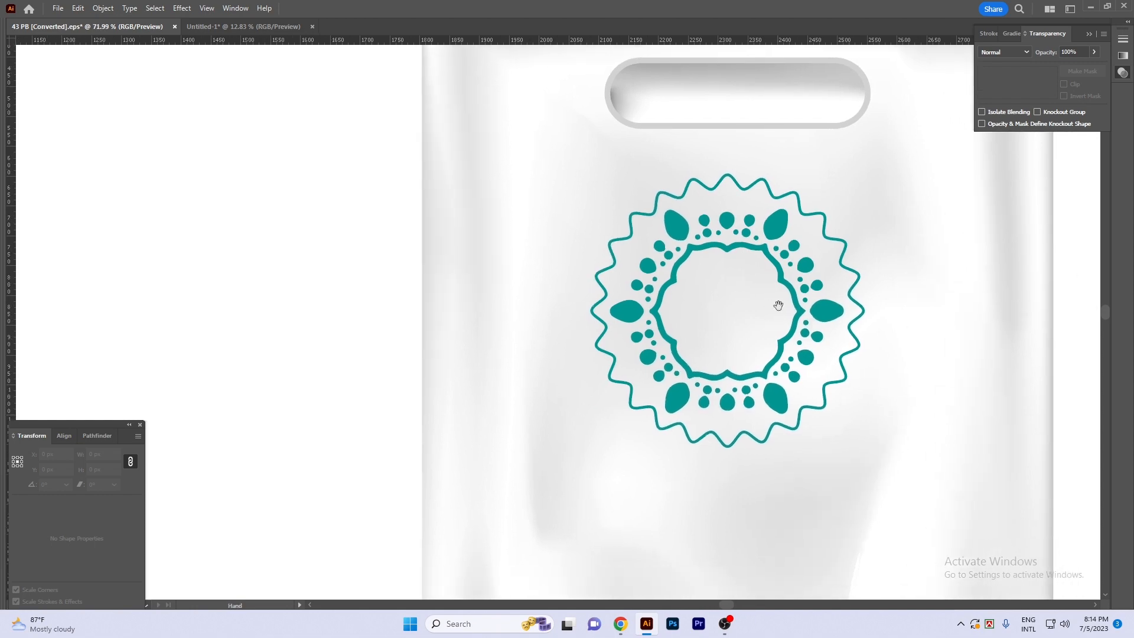
pyautogui.press('Tab')
pyautogui.click(23, 124)
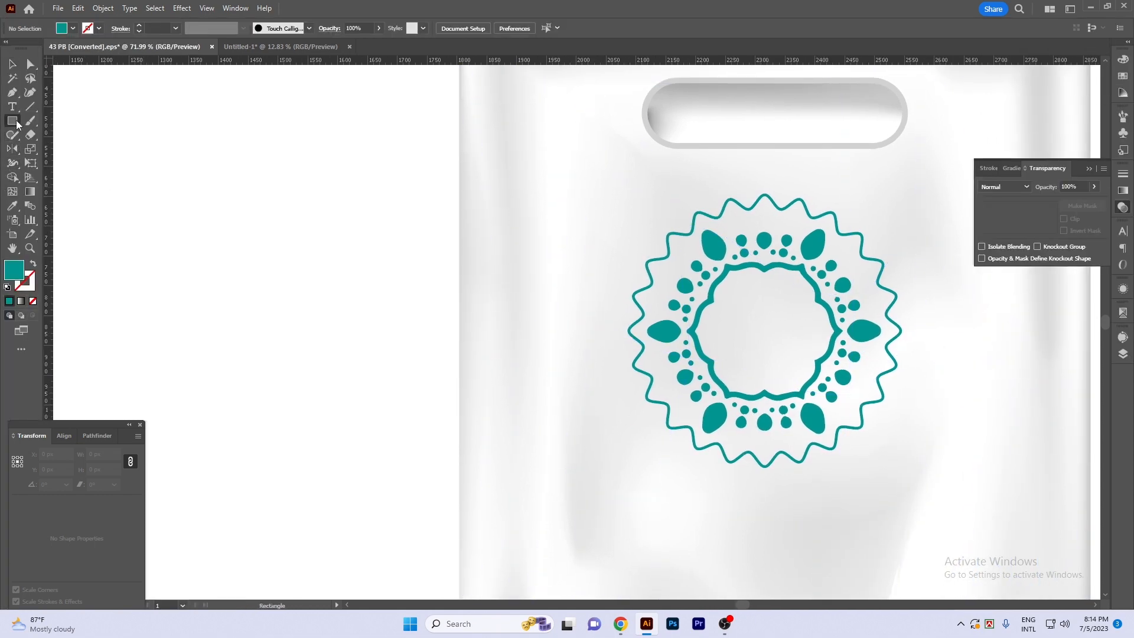
pyautogui.click(65, 149)
pyautogui.press('Tab')
pyautogui.scroll(-3, 739, 333)
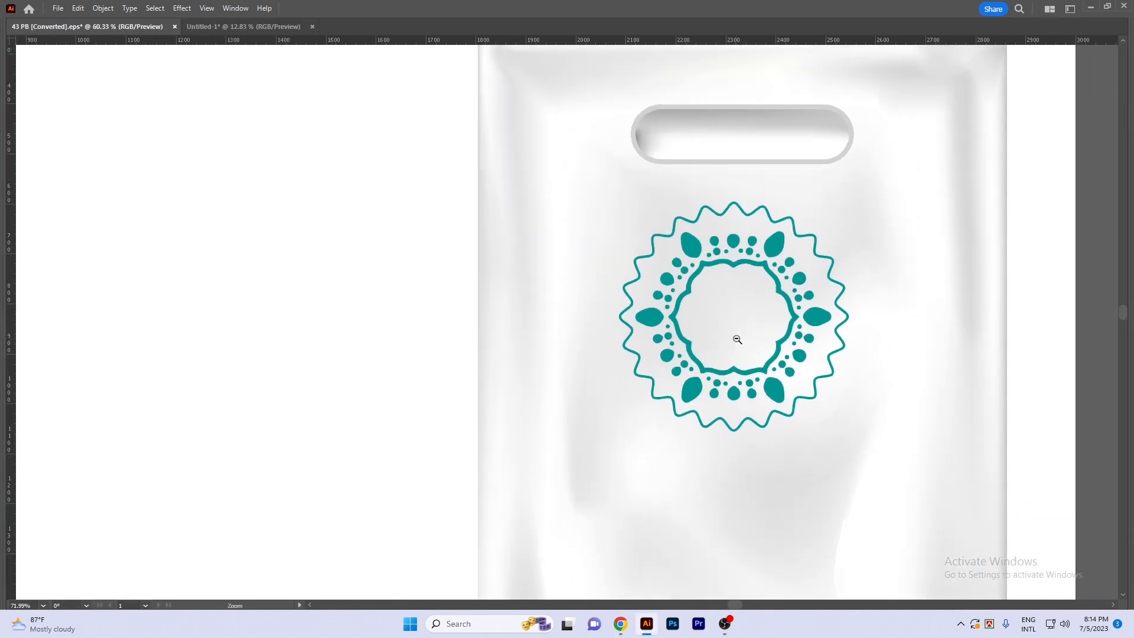
pyautogui.moveTo(651, 319); pyautogui.dragTo(605, 190)
pyautogui.hotkey('shift', 'x')
pyautogui.press('v')
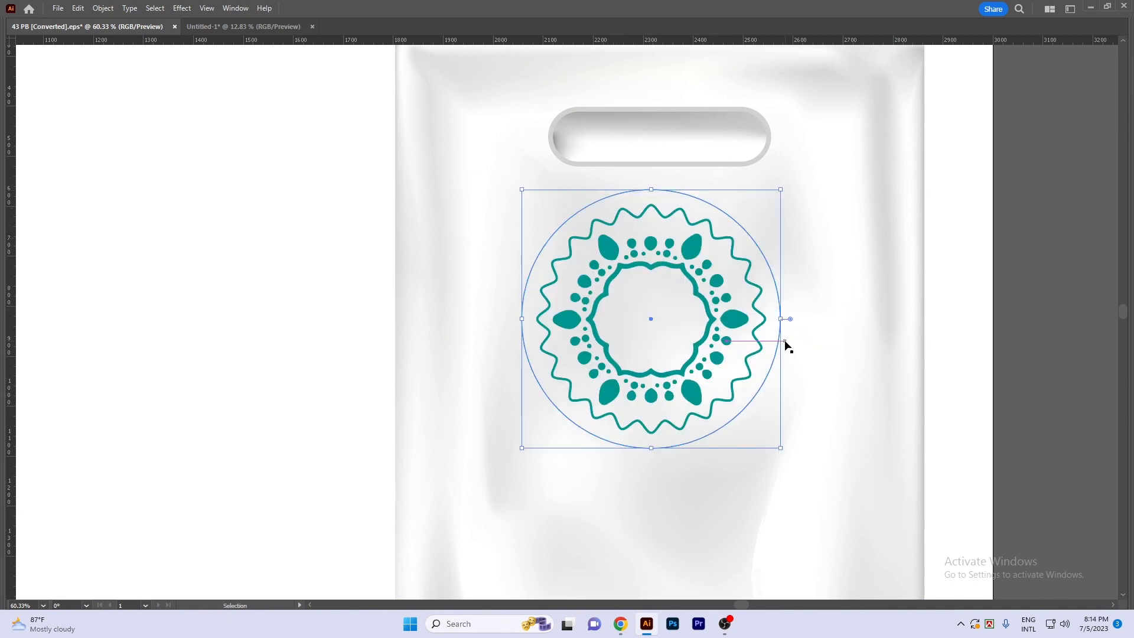
# - Set the new circle's stroke weight to 6 pt
pyautogui.press('Tab')
pyautogui.click(158, 27)
pyautogui.write('5')
pyautogui.press('Return')
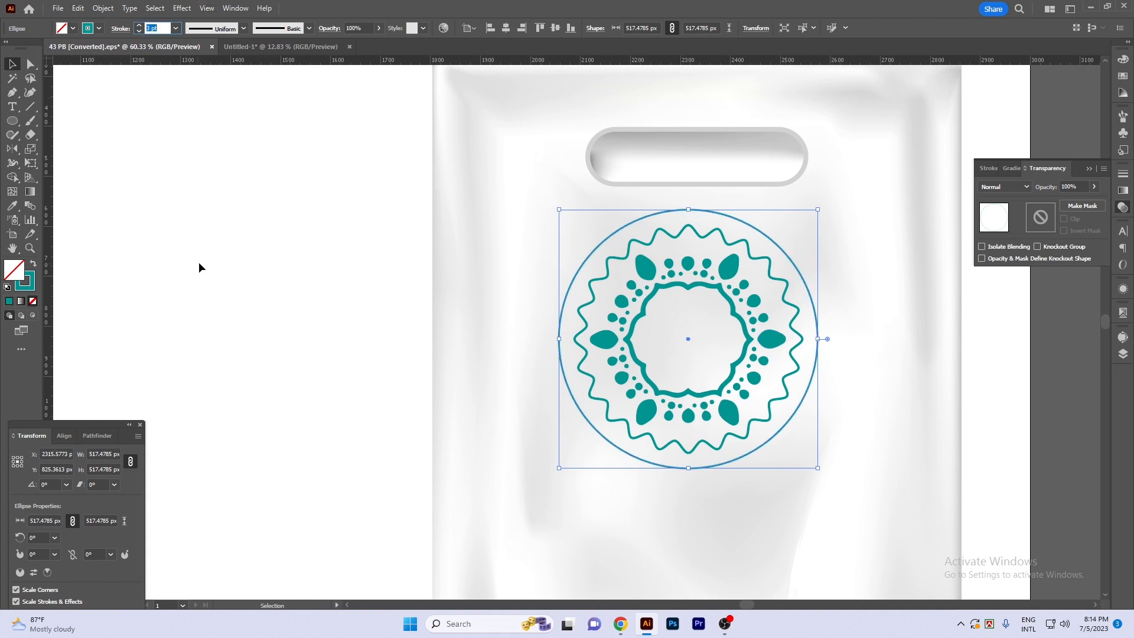
pyautogui.press('Up')
pyautogui.click(214, 257)
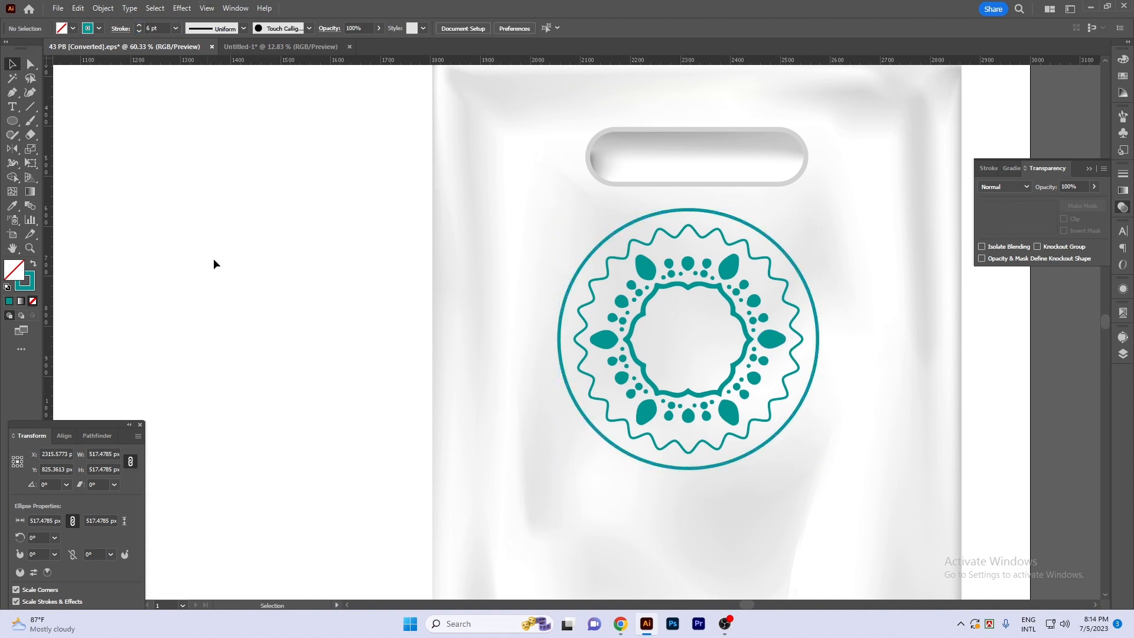
# - Start a Zig Zag effect on the outer circle with smooth points and the preview turned on
pyautogui.click(704, 209)
pyautogui.hotkey('alt', 'c')
pyautogui.press('d')
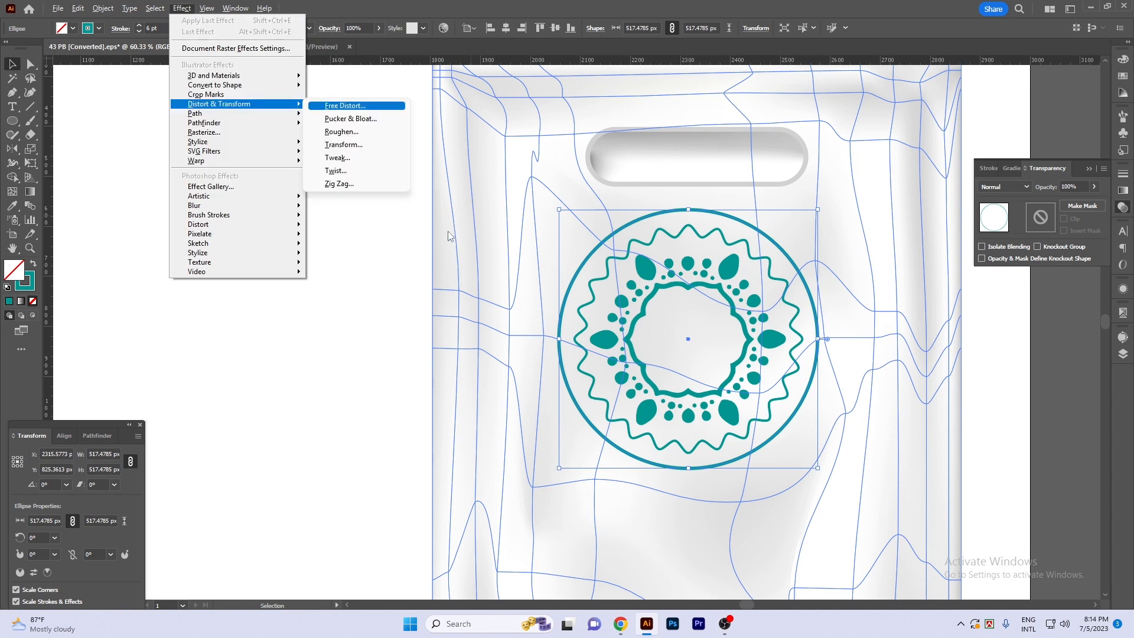
pyautogui.press('z')
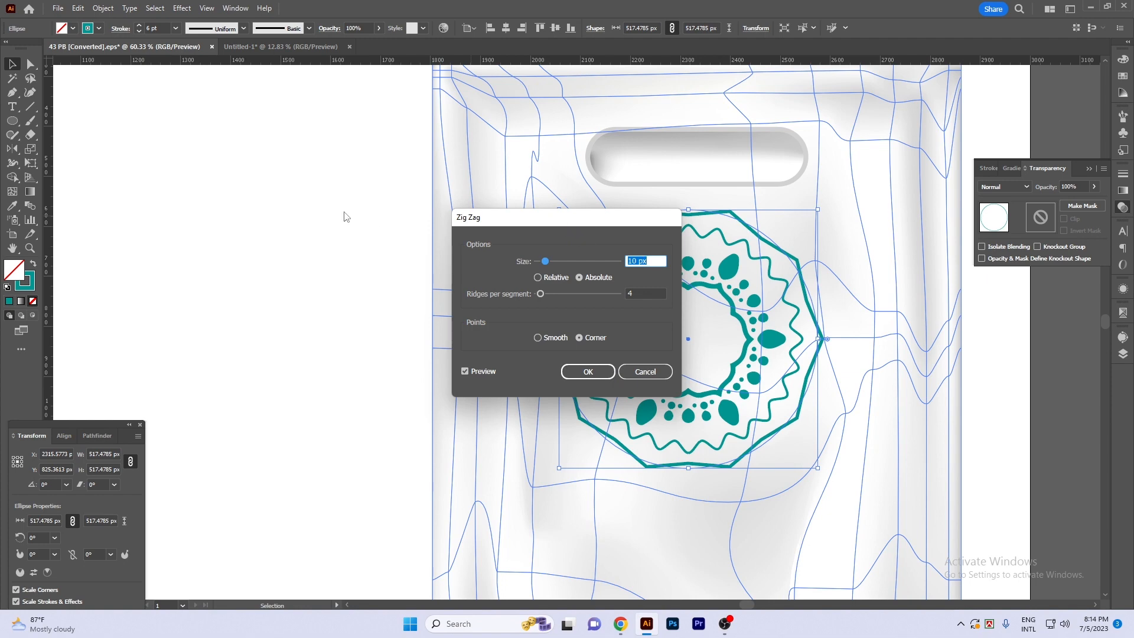
pyautogui.moveTo(585, 224); pyautogui.dragTo(295, 171)
pyautogui.click(178, 319)
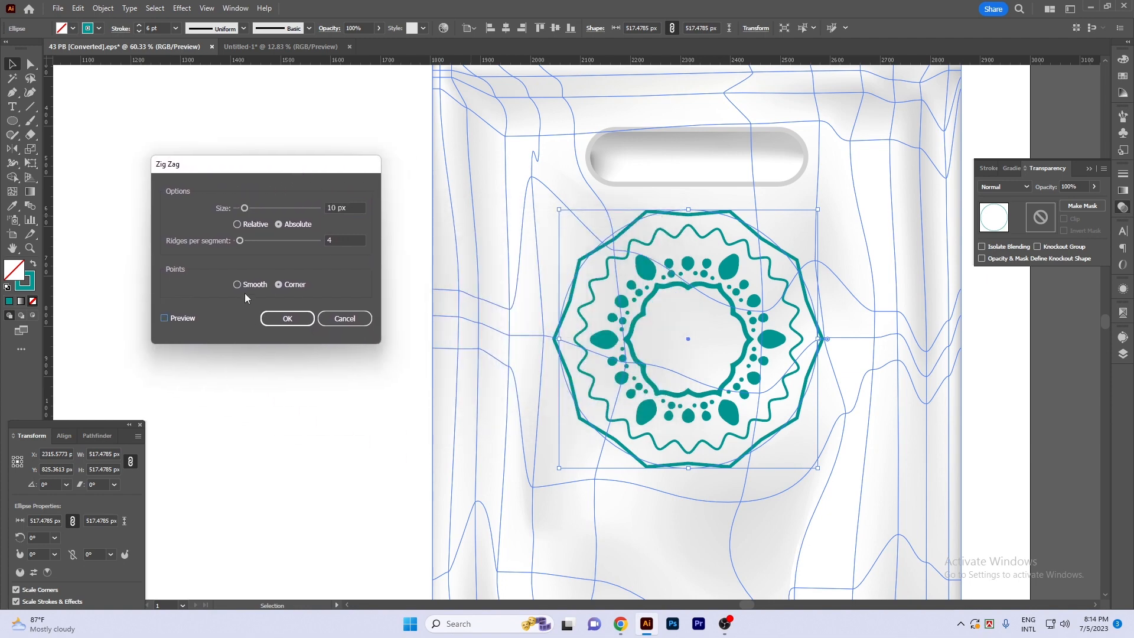
pyautogui.click(171, 317)
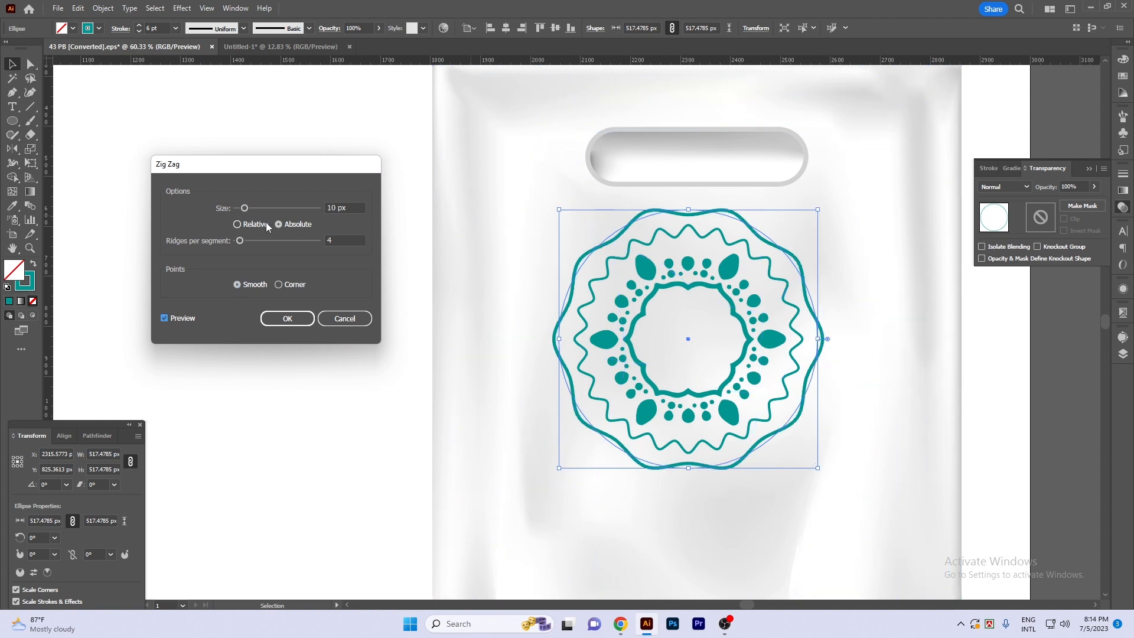
# - Set the Zig Zag size to 11 px with 10 ridges per segment and apply the effect
pyautogui.moveTo(246, 211); pyautogui.dragTo(241, 243)
pyautogui.click(241, 242)
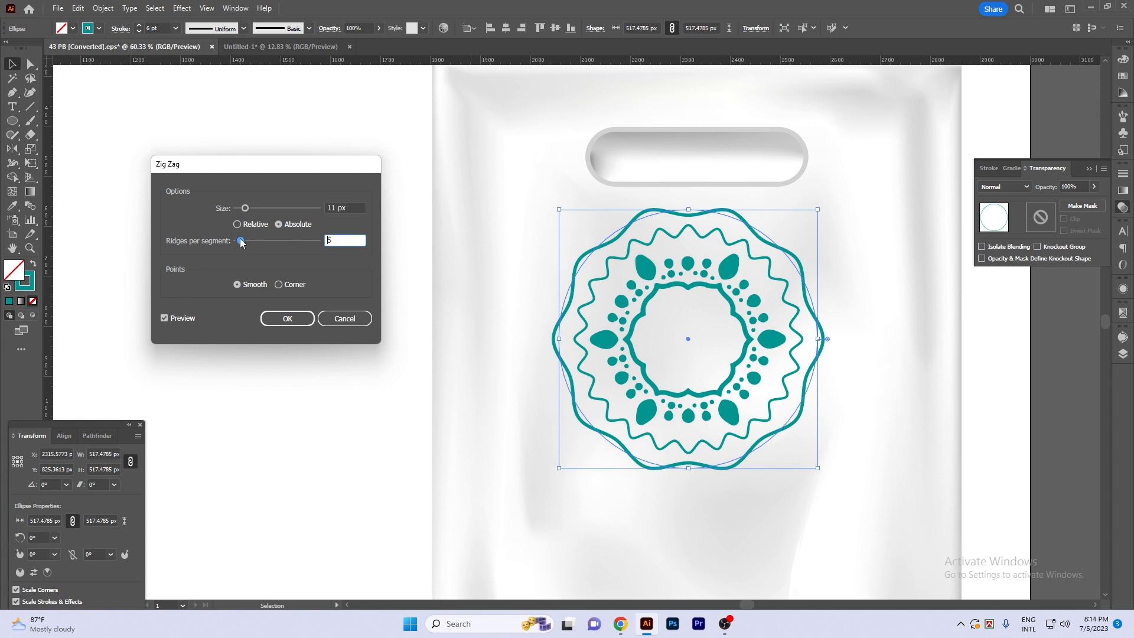
pyautogui.moveTo(244, 242); pyautogui.dragTo(245, 241)
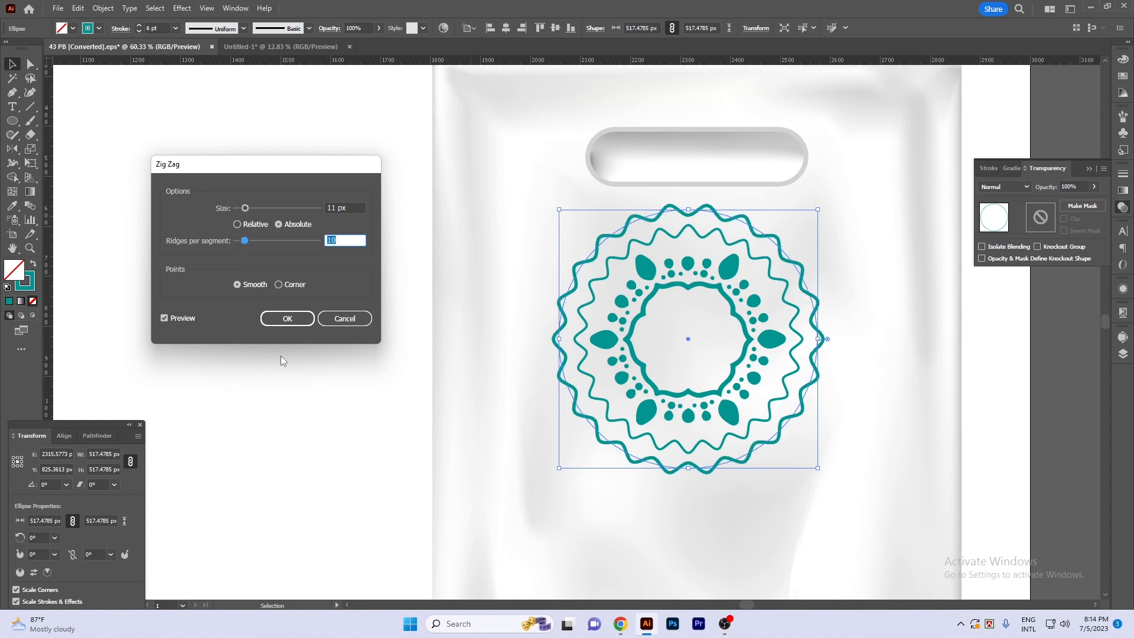
pyautogui.click(284, 320)
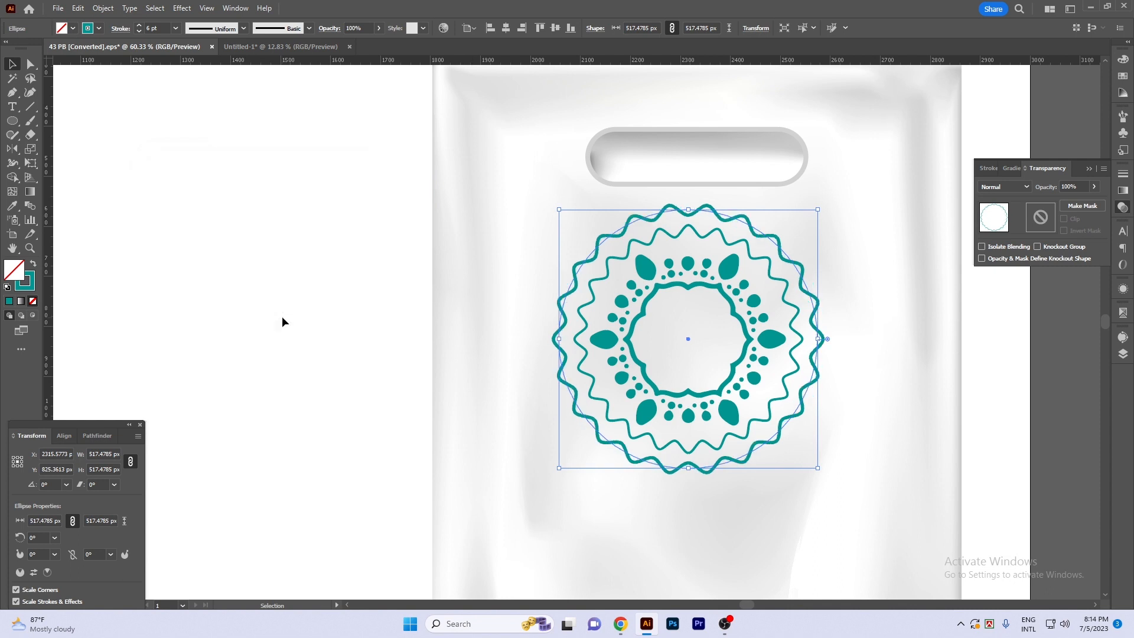
pyautogui.click(281, 320)
# - Examine the zigzag circle around the floral ornament on the bag
pyautogui.hscroll(3, 261, 274)
pyautogui.press('Tab')
pyautogui.moveTo(963, 393); pyautogui.dragTo(911, 332)
pyautogui.moveTo(795, 321); pyautogui.dragTo(755, 322)
pyautogui.moveTo(845, 337); pyautogui.dragTo(861, 358)
pyautogui.scroll(4, 665, 298)
pyautogui.moveTo(664, 298); pyautogui.dragTo(678, 314)
pyautogui.scroll(-3, 1012, 315)
pyautogui.moveTo(1011, 316); pyautogui.dragTo(917, 301)
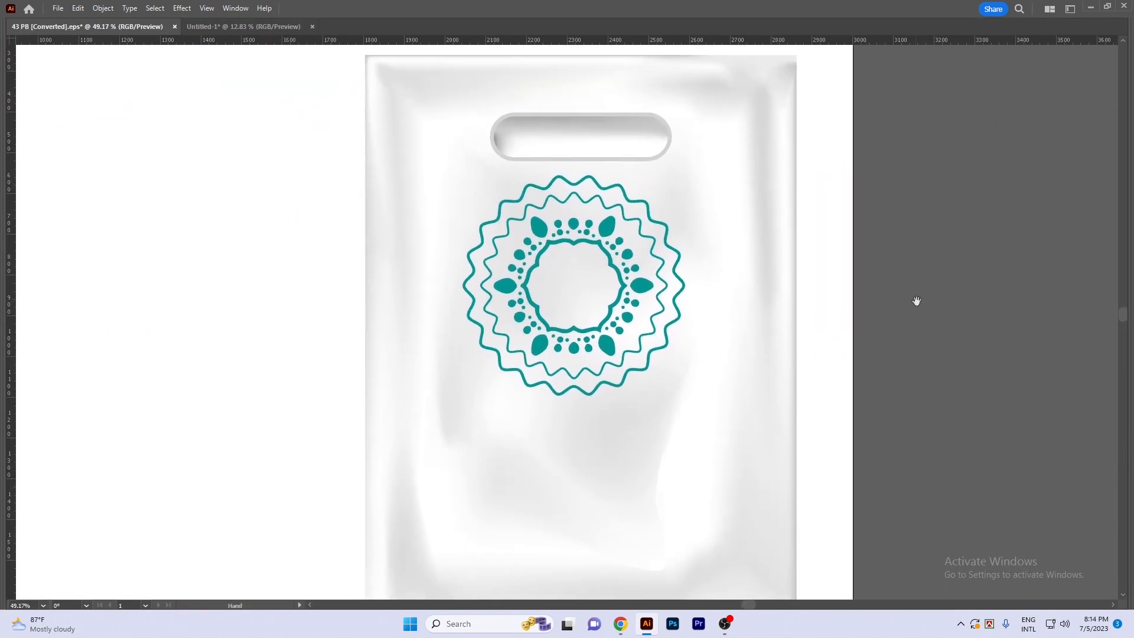
# - Expand the appearance of the outer zigzag circle into an editable path
pyautogui.keyDown('ctrl'); pyautogui.click(654, 229); pyautogui.keyUp('ctrl')
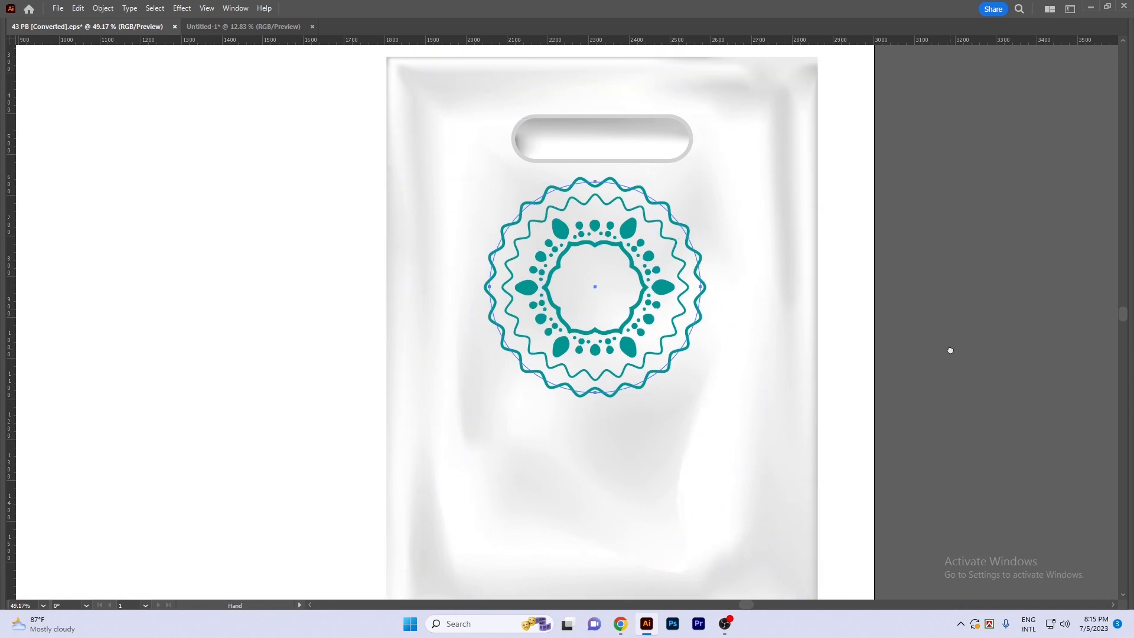
pyautogui.hotkey('alt', 'o')
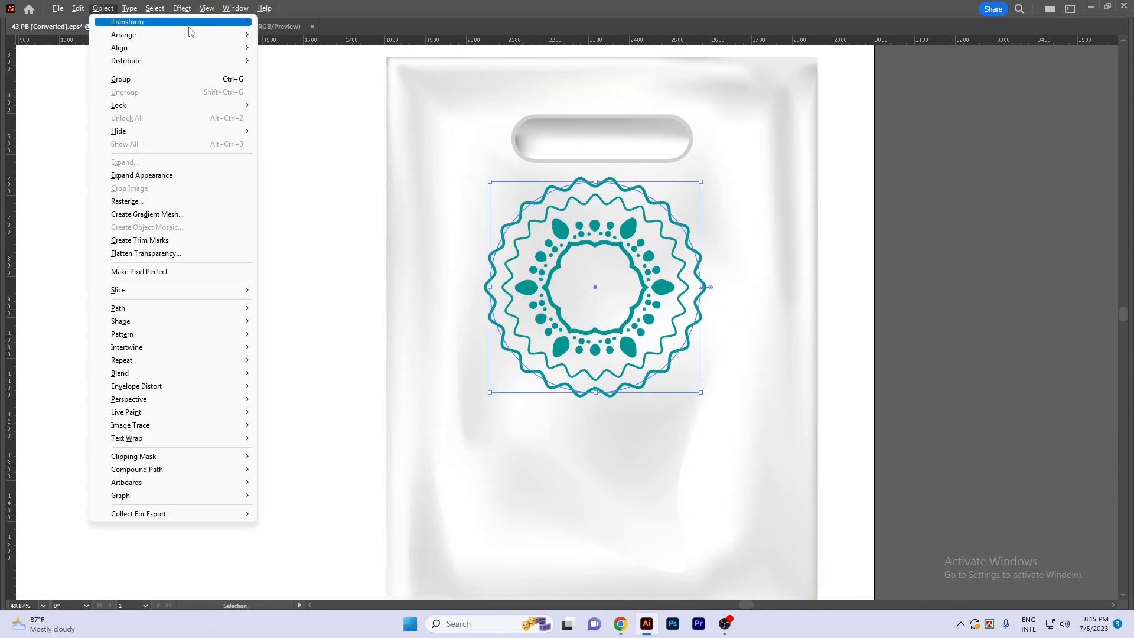
pyautogui.click(158, 176)
pyautogui.click(687, 200)
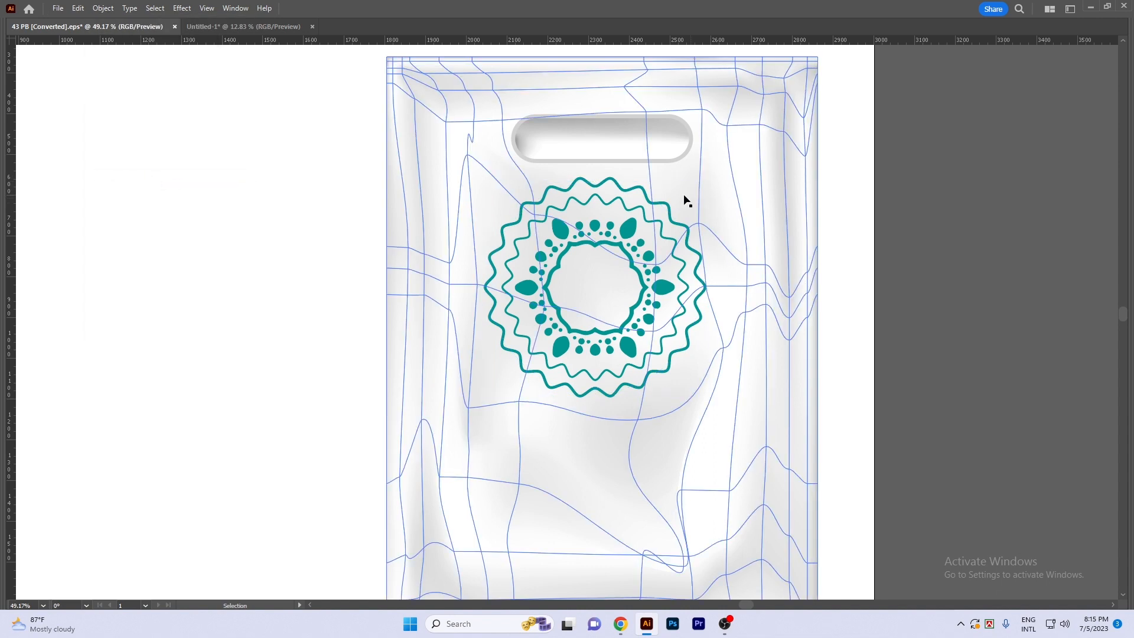
# - Move the expanded zigzag circle off the bag and delete it
pyautogui.click(637, 187)
pyautogui.click(938, 273)
pyautogui.moveTo(675, 223); pyautogui.dragTo(345, 228)
pyautogui.click(625, 205)
pyautogui.click(283, 287)
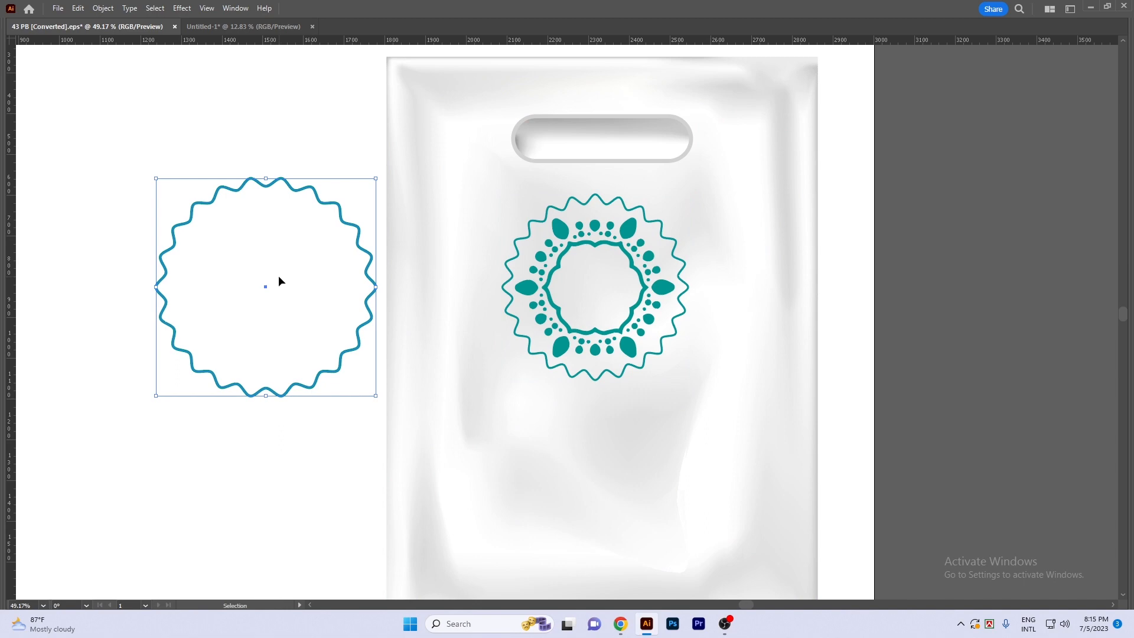
pyautogui.press('Delete')
# - Align the floral ring and the wavy circle on the bag to each other's horizontal and vertical centres
pyautogui.scroll(-1, 535, 334)
pyautogui.moveTo(321, 367); pyautogui.dragTo(309, 336)
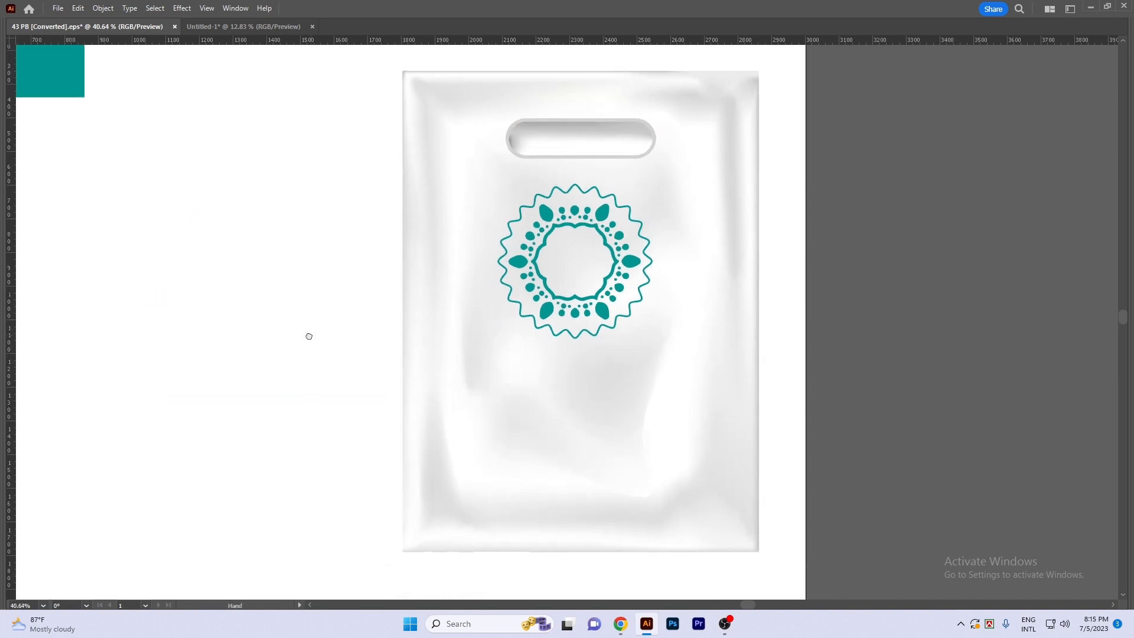
pyautogui.scroll(3, 544, 225)
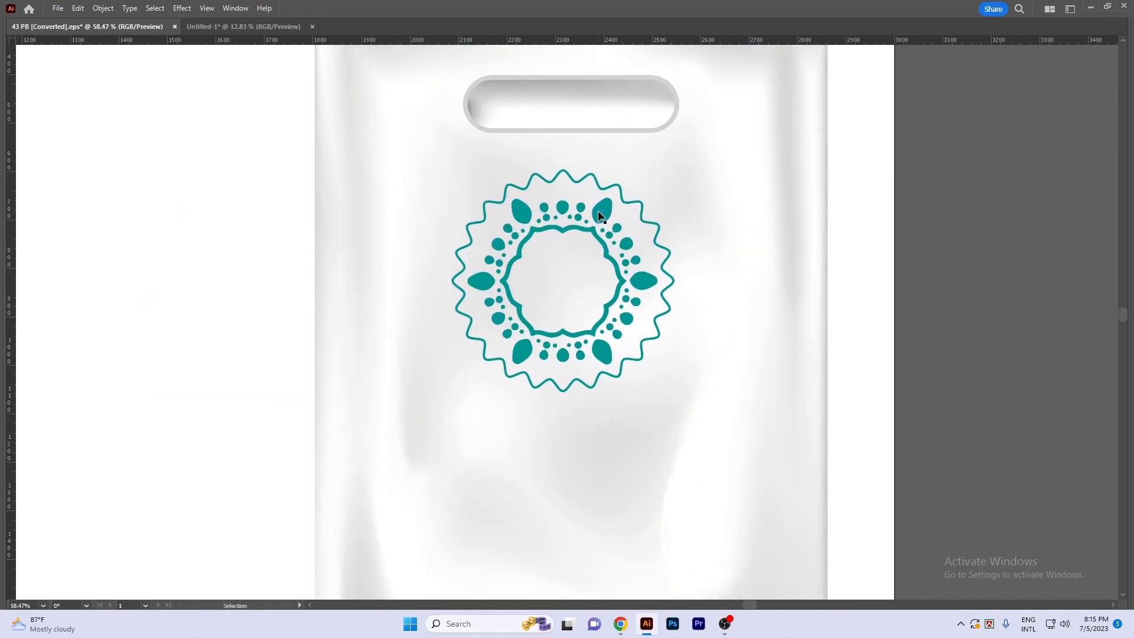
pyautogui.click(598, 216)
pyautogui.press('Tab')
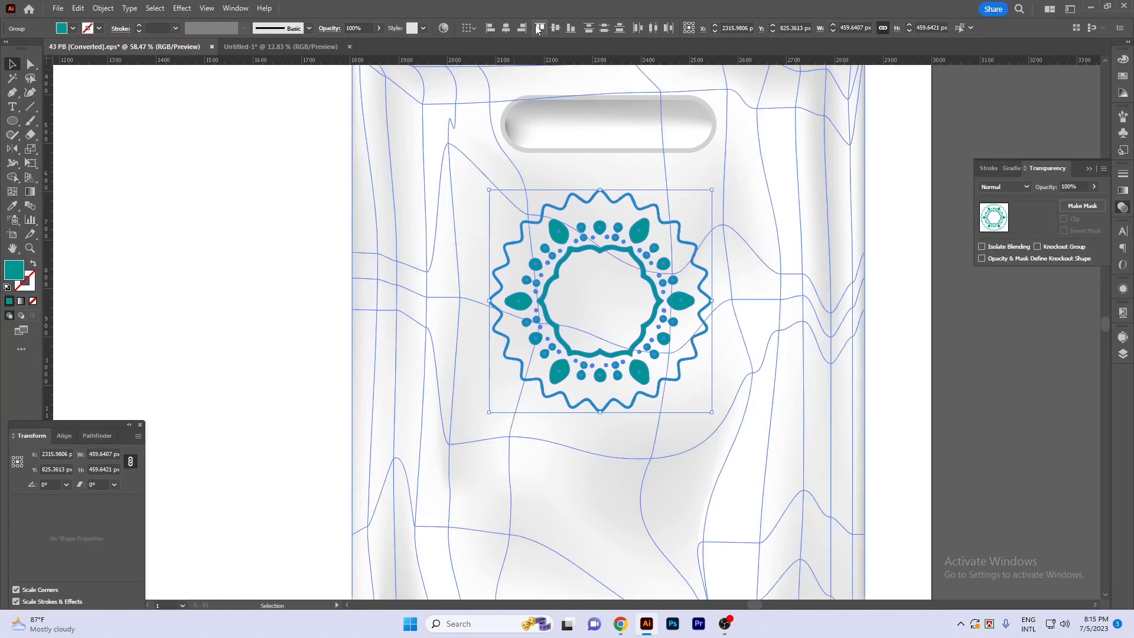
pyautogui.click(506, 29)
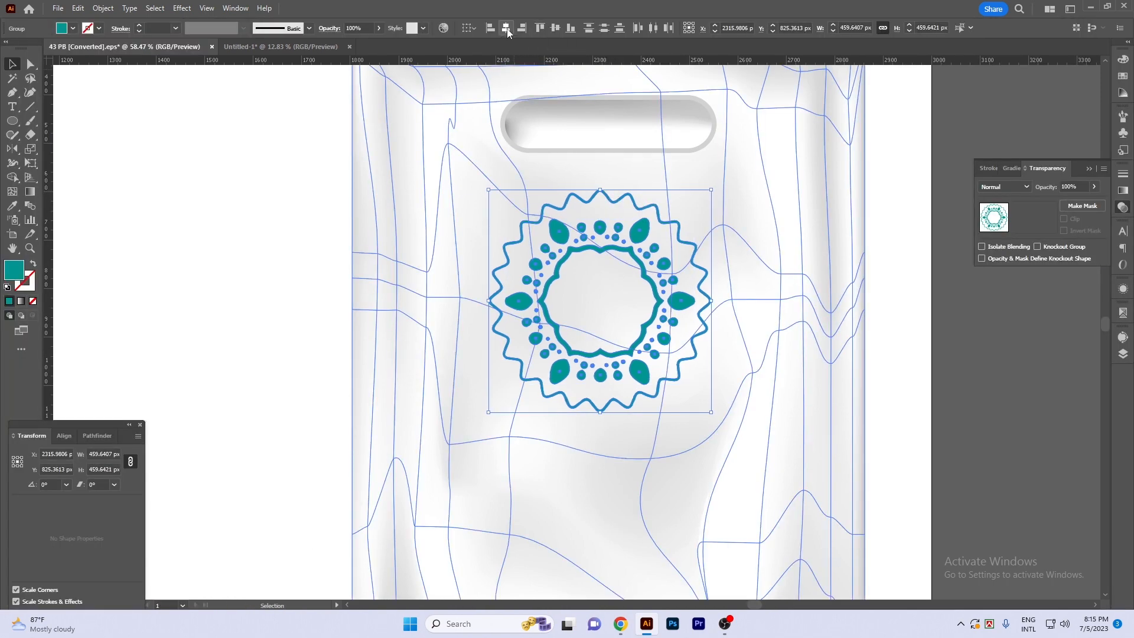
pyautogui.click(556, 28)
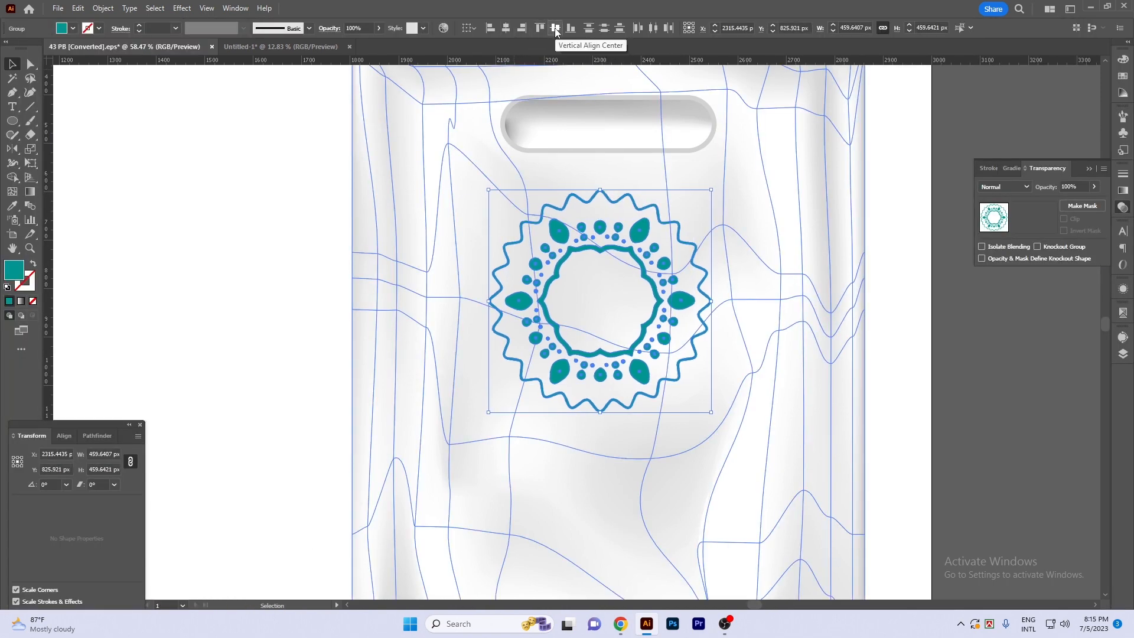
pyautogui.click(959, 359)
# - Draw a solid teal circle about 166 px in diameter at the centre of the floral ornament
pyautogui.hscroll(2, 596, 331)
pyautogui.scroll(2, 514, 310)
pyautogui.press('Tab')
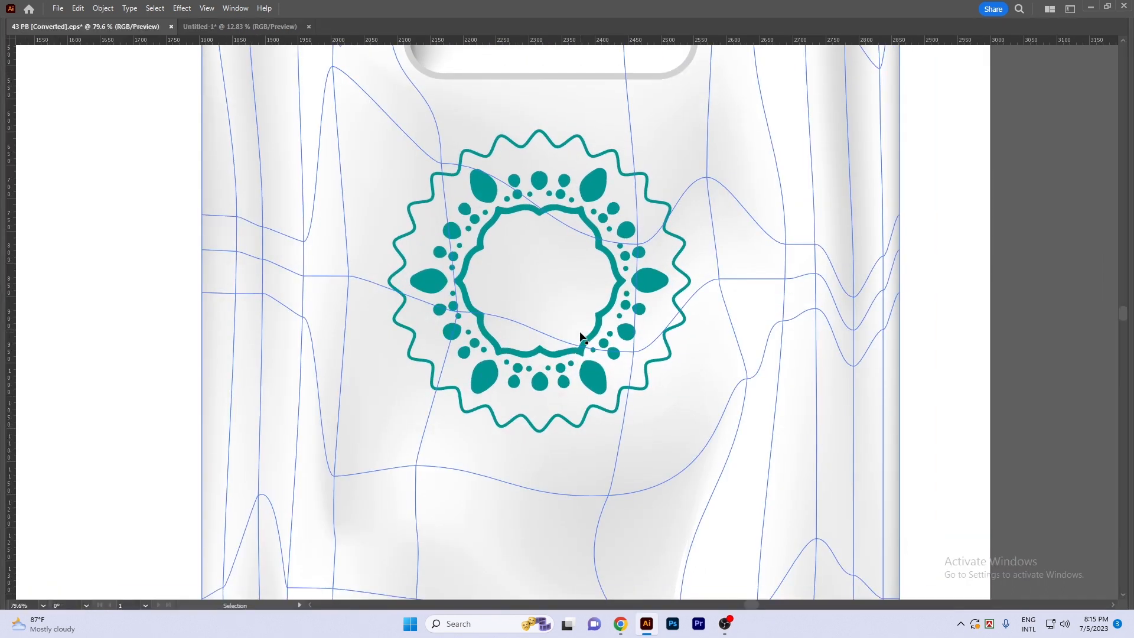
pyautogui.press('Tab')
pyautogui.click(13, 121)
pyautogui.moveTo(13, 121); pyautogui.dragTo(59, 150)
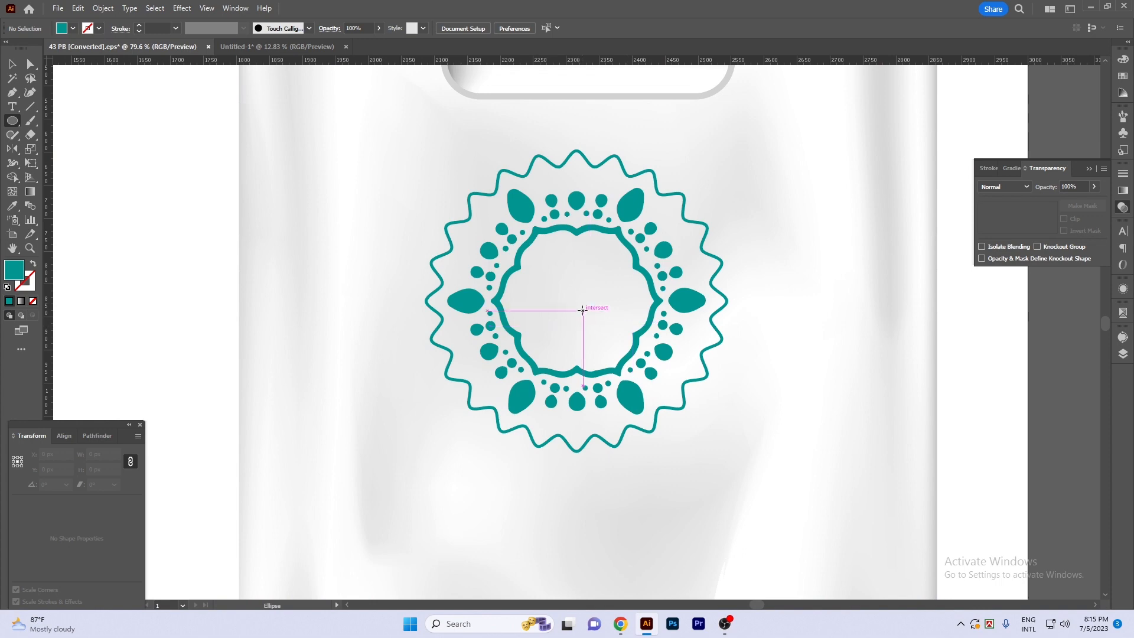
pyautogui.moveTo(577, 300)
pyautogui.mouseDown()
pyautogui.moveTo(556, 273)
pyautogui.moveTo(560, 246)
pyautogui.moveTo(637, 308)
pyautogui.mouseUp()
pyautogui.press('v')
pyautogui.hotkey('ctrl', 'space')
pyautogui.click(1058, 404)
pyautogui.hotkey('ctrl', 'space')
pyautogui.click(571, 295)
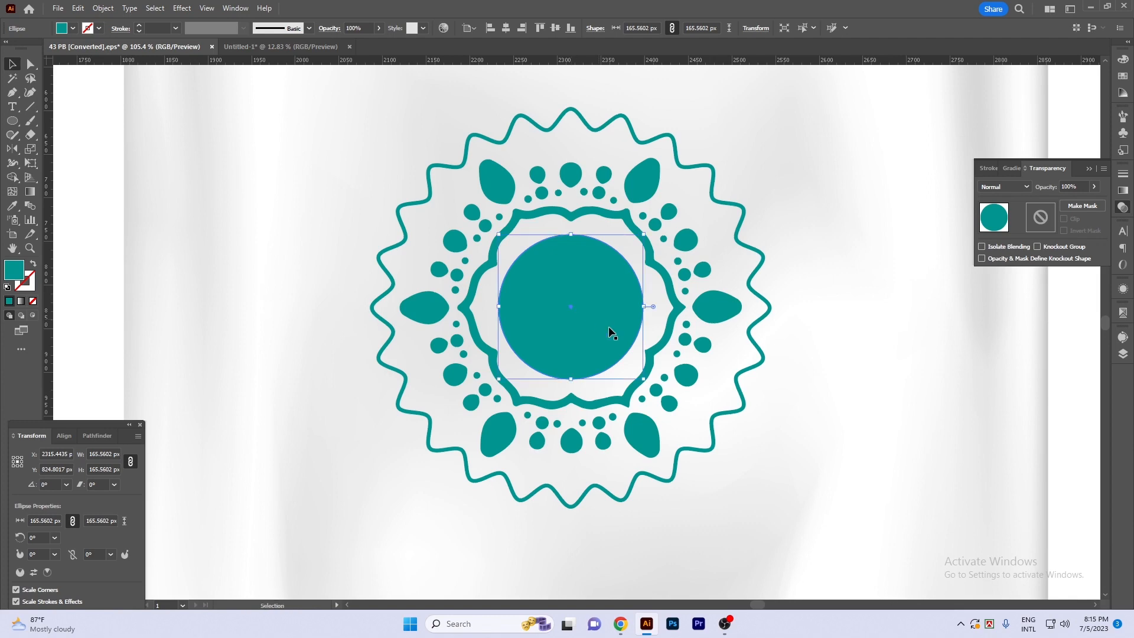
# - Add a concentric copy about 132 px wide inside the teal circle, with no fill and a white stroke
pyautogui.moveTo(643, 306); pyautogui.dragTo(628, 306)
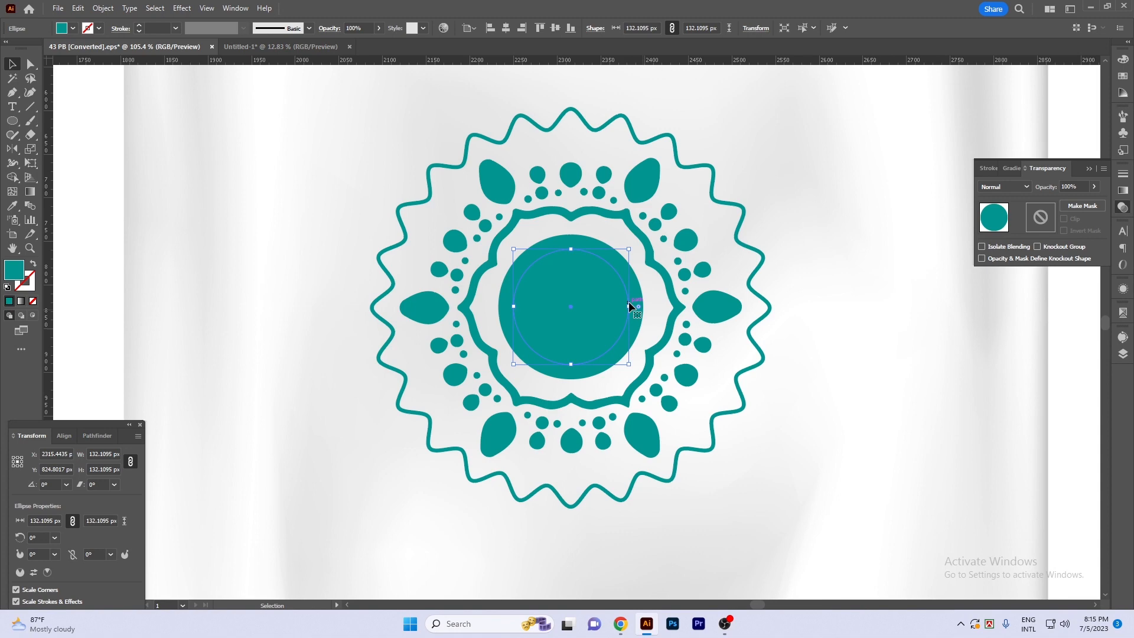
pyautogui.click(1123, 60)
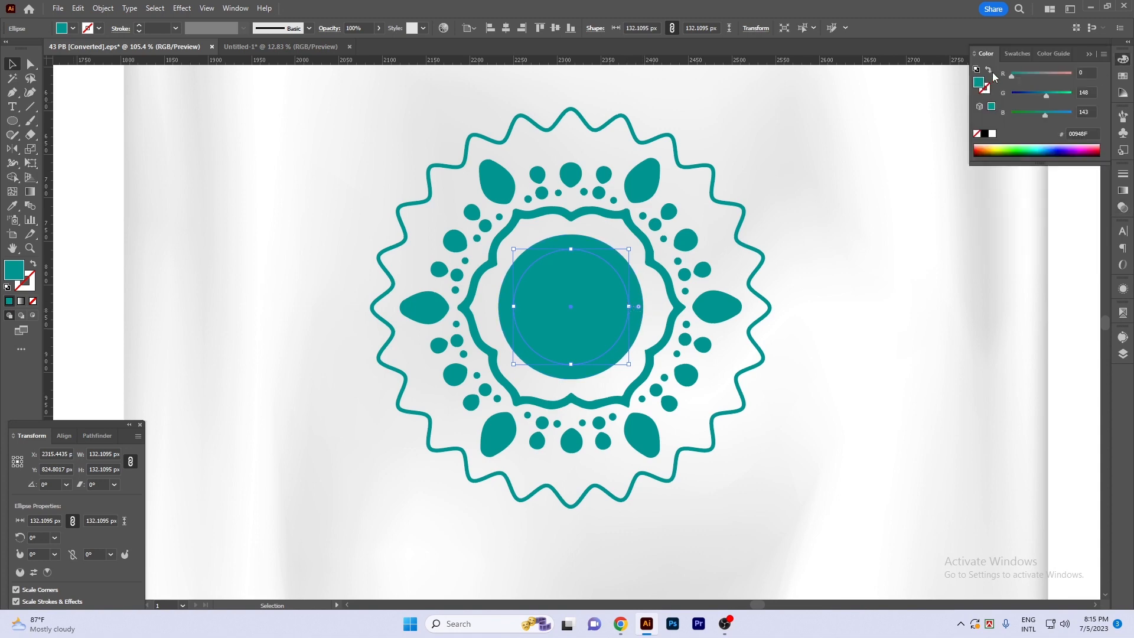
pyautogui.click(989, 70)
pyautogui.press('x')
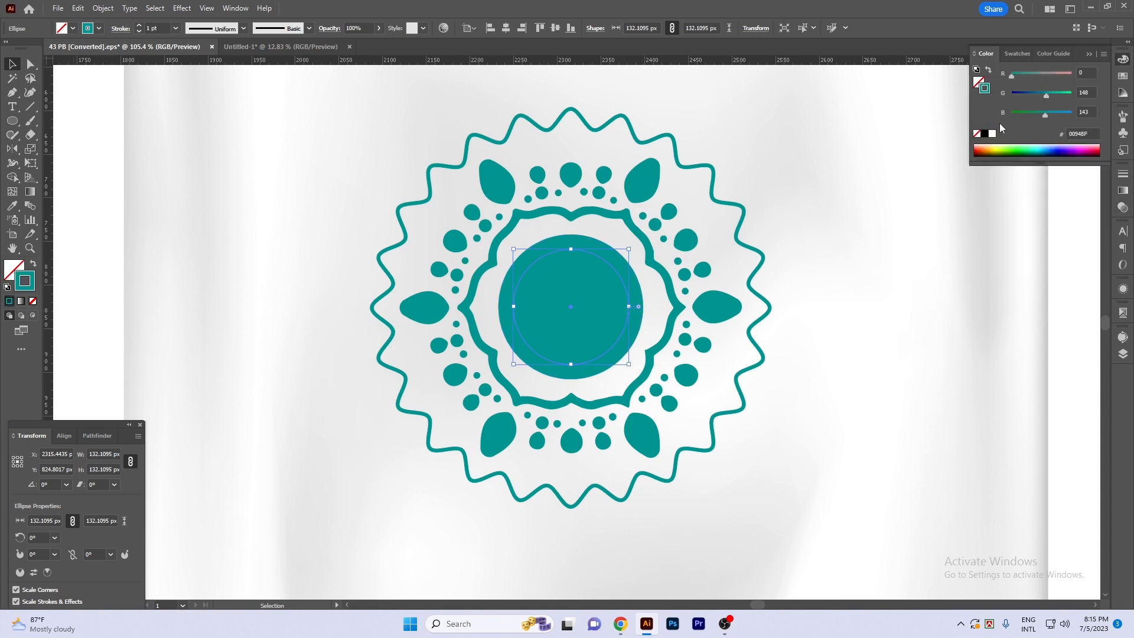
pyautogui.click(993, 133)
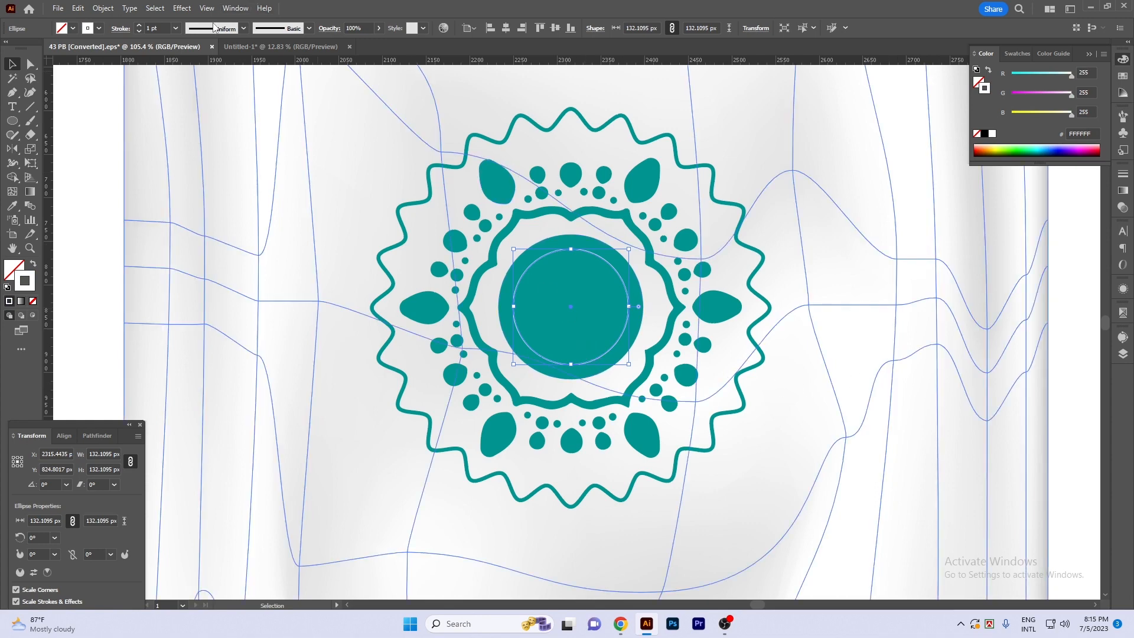
# - Set the inner white ring's stroke weight to 2 pt
pyautogui.click(159, 29)
pyautogui.press('Up')
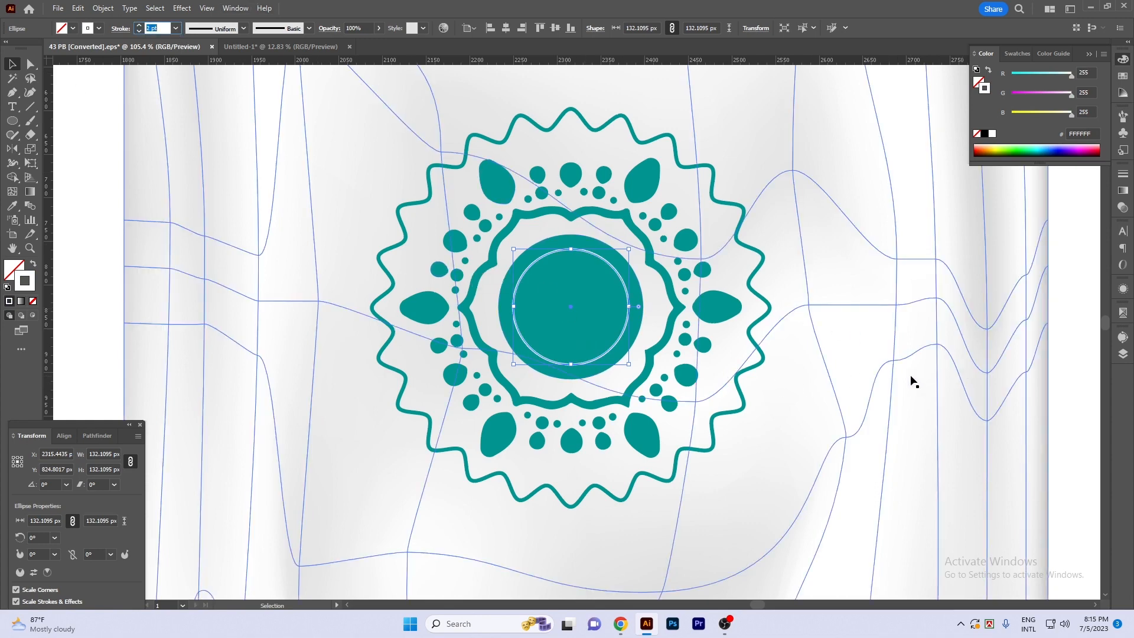
pyautogui.click(1059, 350)
pyautogui.press('Tab')
pyautogui.scroll(-2, 1040, 384)
pyautogui.moveTo(1051, 384); pyautogui.dragTo(896, 360)
pyautogui.scroll(-2, 1009, 357)
pyautogui.scroll(2, 750, 307)
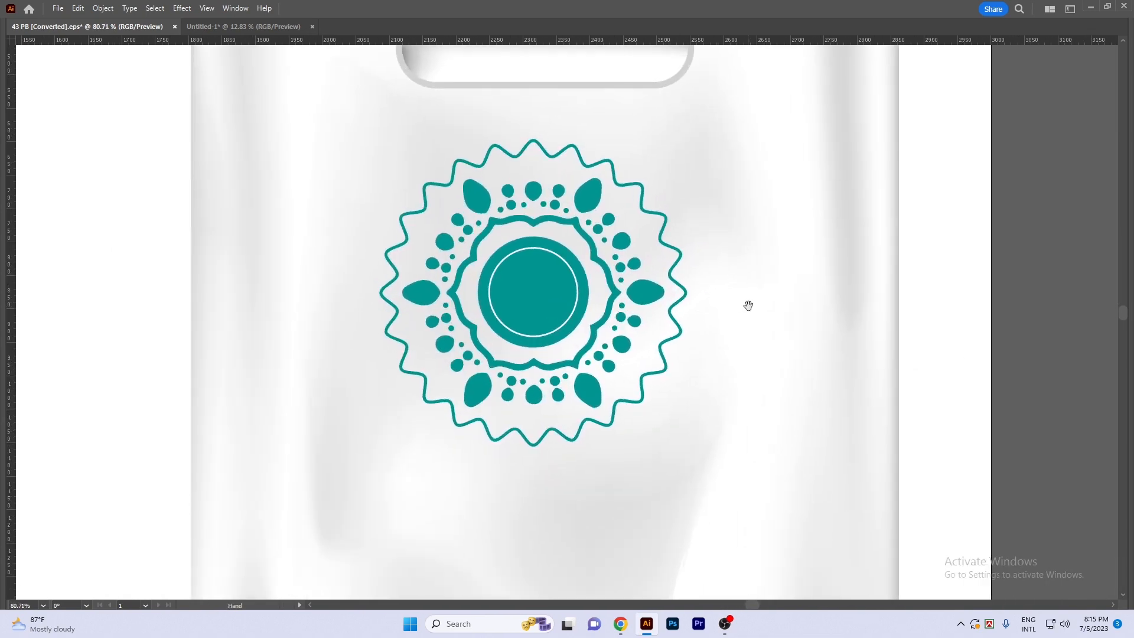
# - Set the text font to Nexa Bold
pyautogui.hotkey('ctrl', 't')
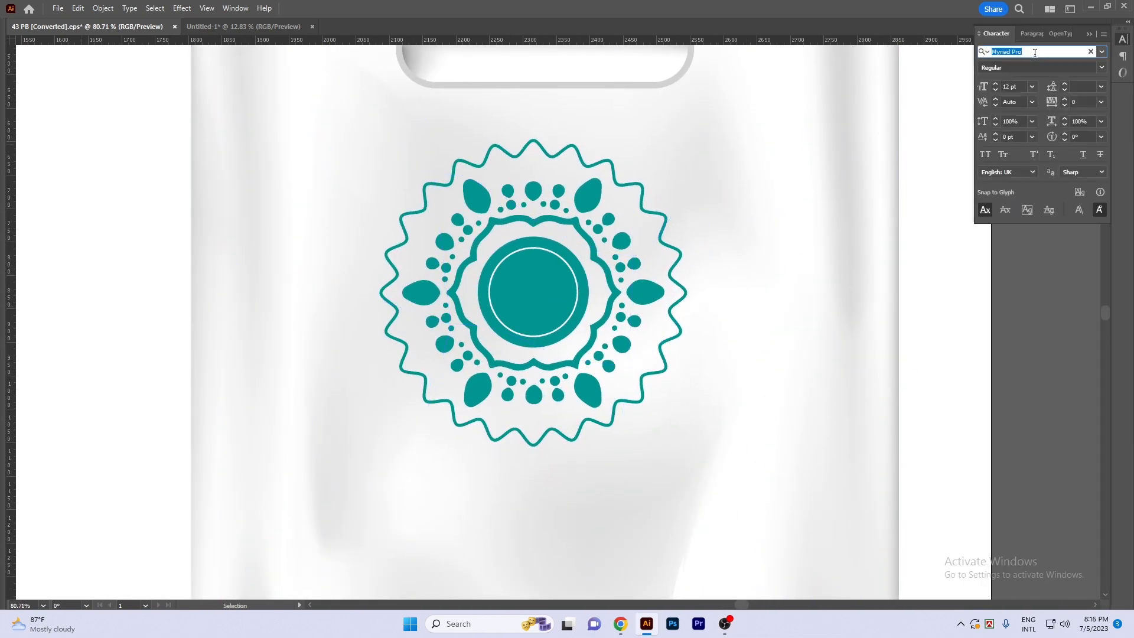
pyautogui.click(891, 67)
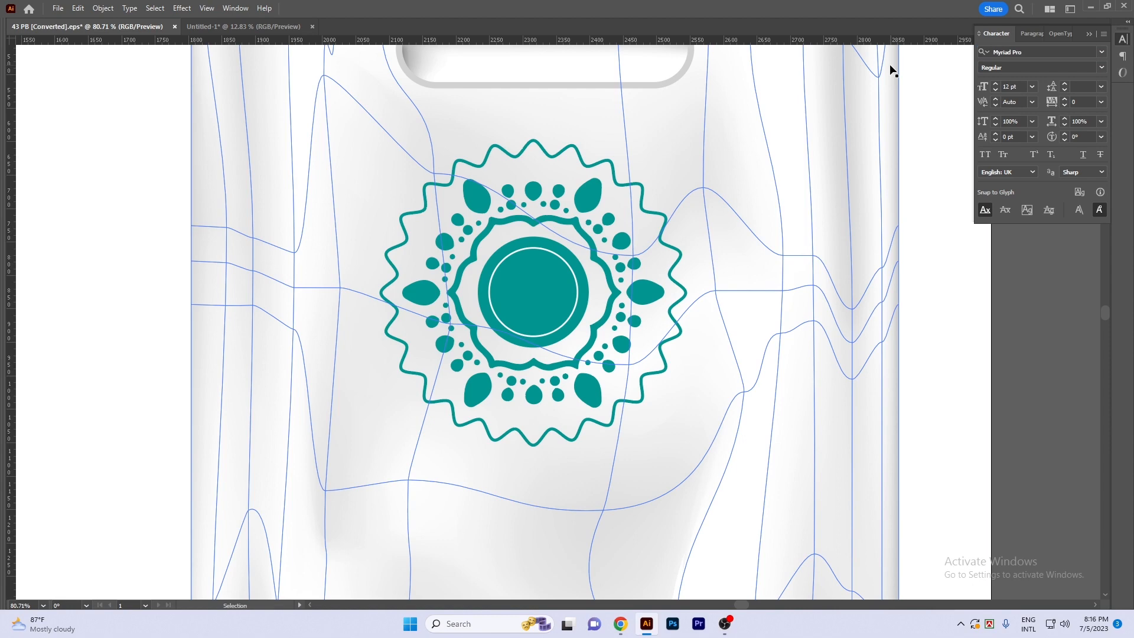
pyautogui.click(1028, 53)
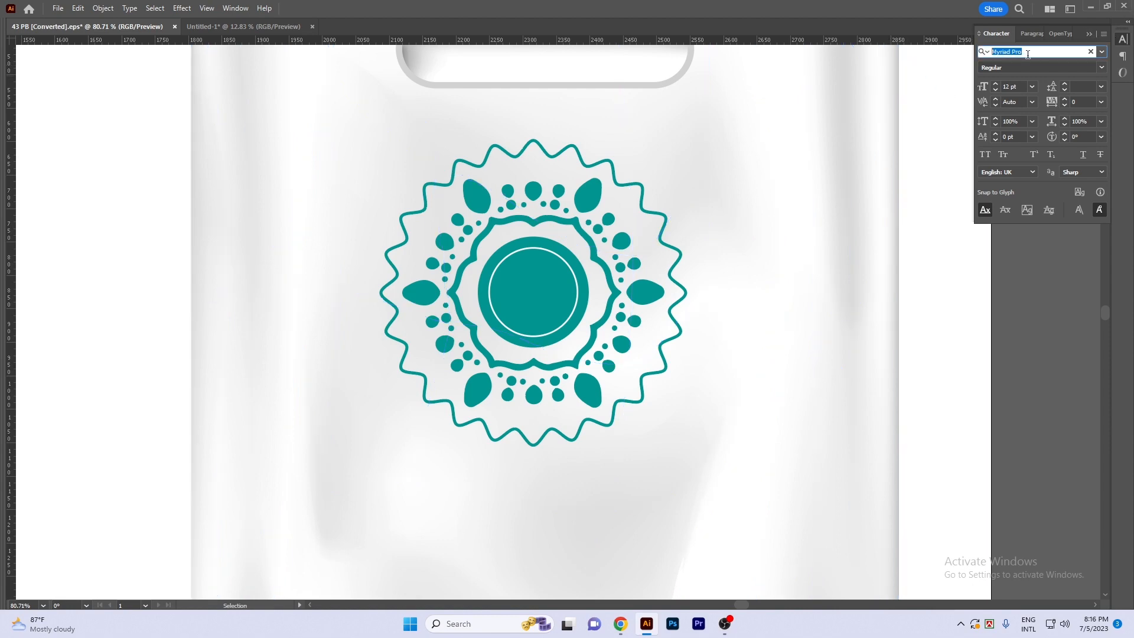
pyautogui.write('nexa')
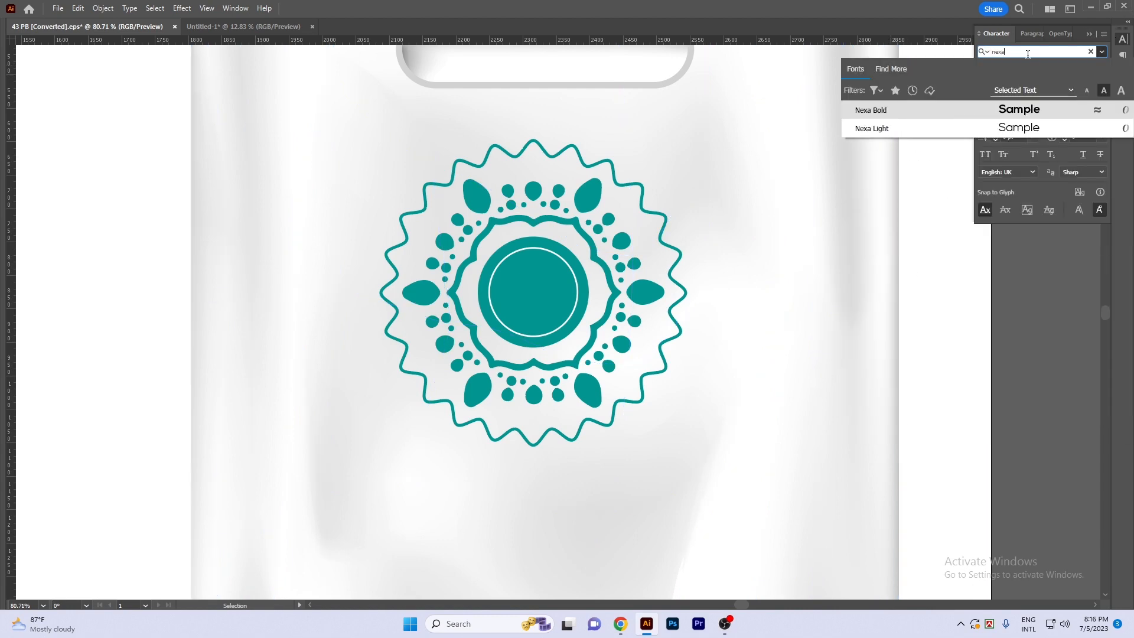
pyautogui.press('Return')
pyautogui.click(1091, 35)
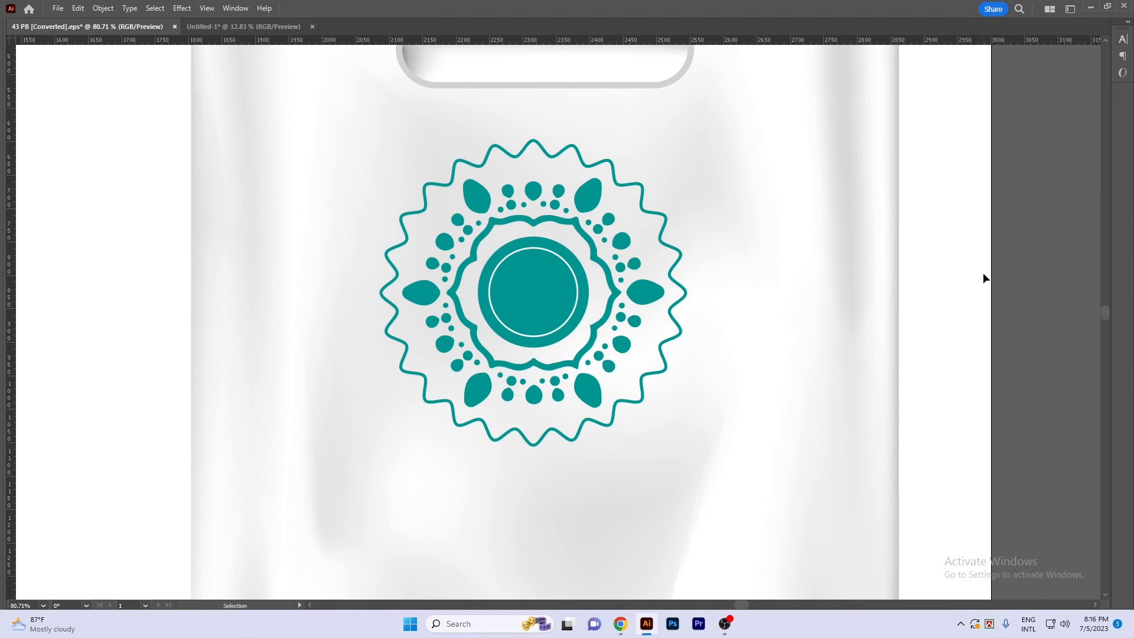
# - Add the text LOGO HERE on two centred lines inside the inner ring and enlarge it to fill the circle
pyautogui.press('t')
pyautogui.click(514, 294)
pyautogui.write('o')
pyautogui.moveTo(550, 294); pyautogui.dragTo(569, 287)
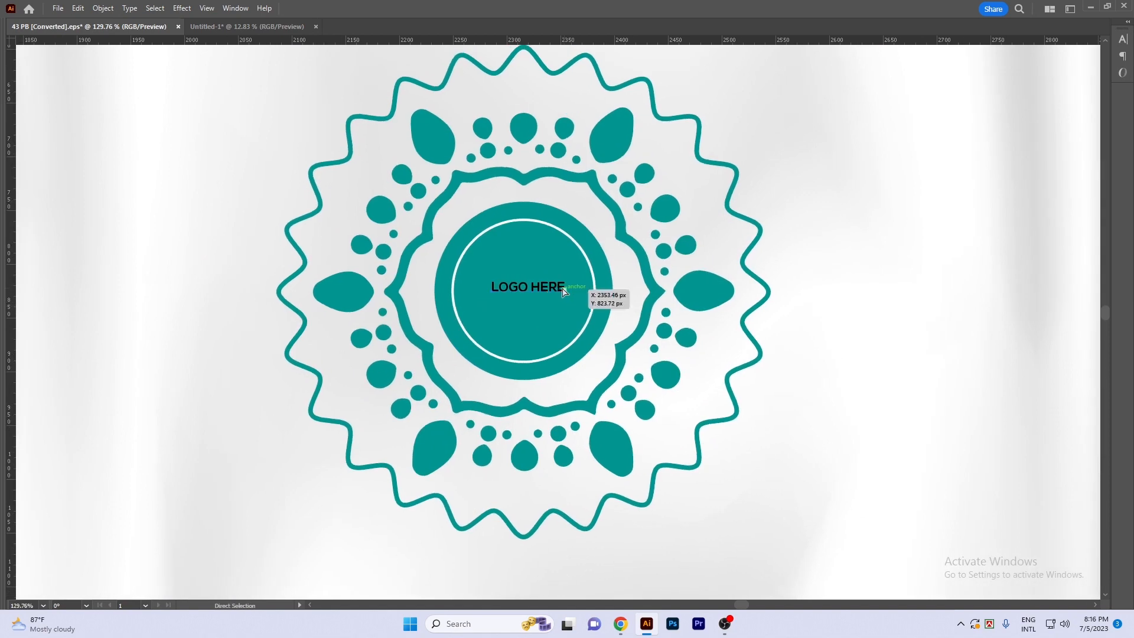
pyautogui.press('Return')
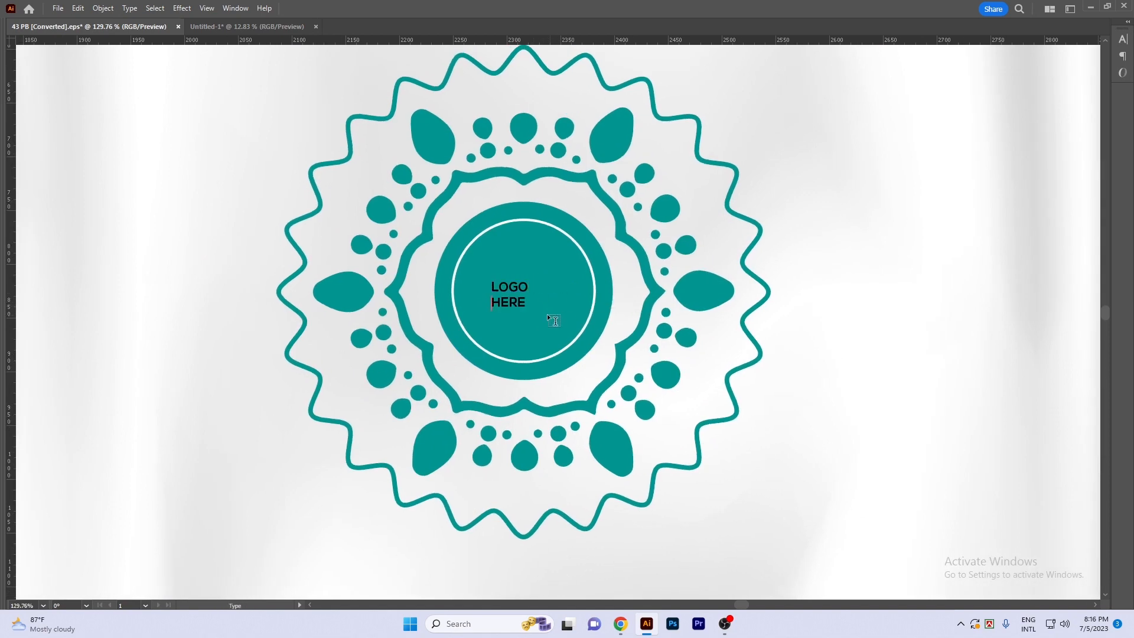
pyautogui.moveTo(529, 296)
pyautogui.mouseDown()
pyautogui.moveTo(581, 297)
pyautogui.moveTo(537, 282)
pyautogui.mouseUp()
pyautogui.hotkey('ctrl', 'shift', 'c')
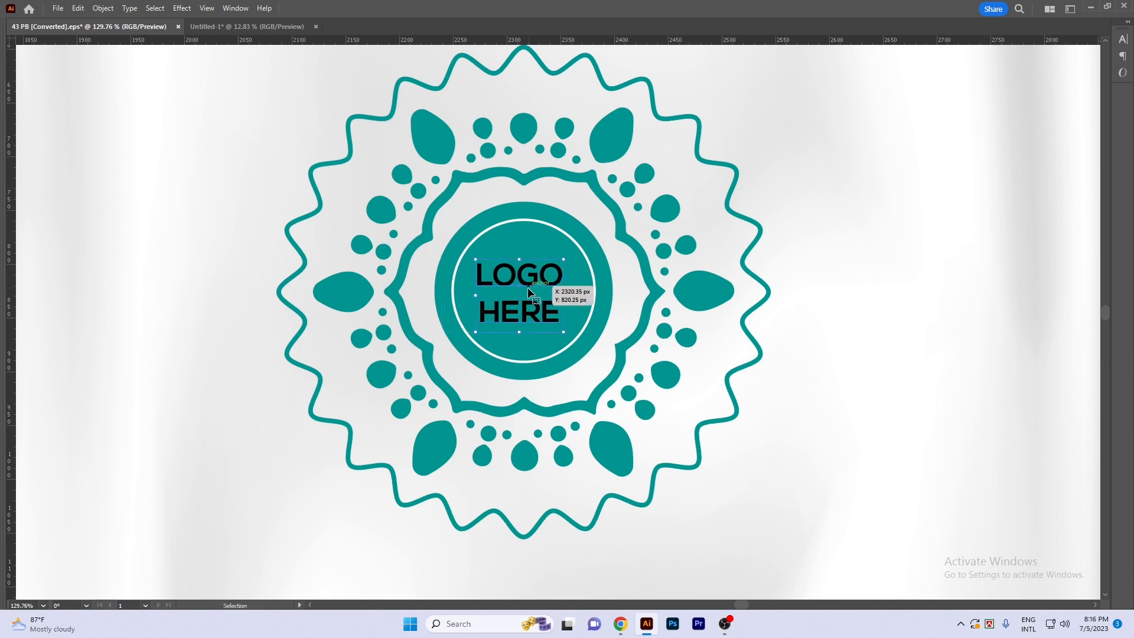
# - Colour the LOGO HERE text white
pyautogui.press('i')
pyautogui.click(993, 114)
pyautogui.press('z')
pyautogui.moveTo(539, 288); pyautogui.dragTo(486, 286)
pyautogui.press('v')
# - Align the teal circle and white ring to the centre of the surrounding floral and wavy ornament
pyautogui.keyDown('shift'); pyautogui.click(530, 254); pyautogui.keyUp('shift')
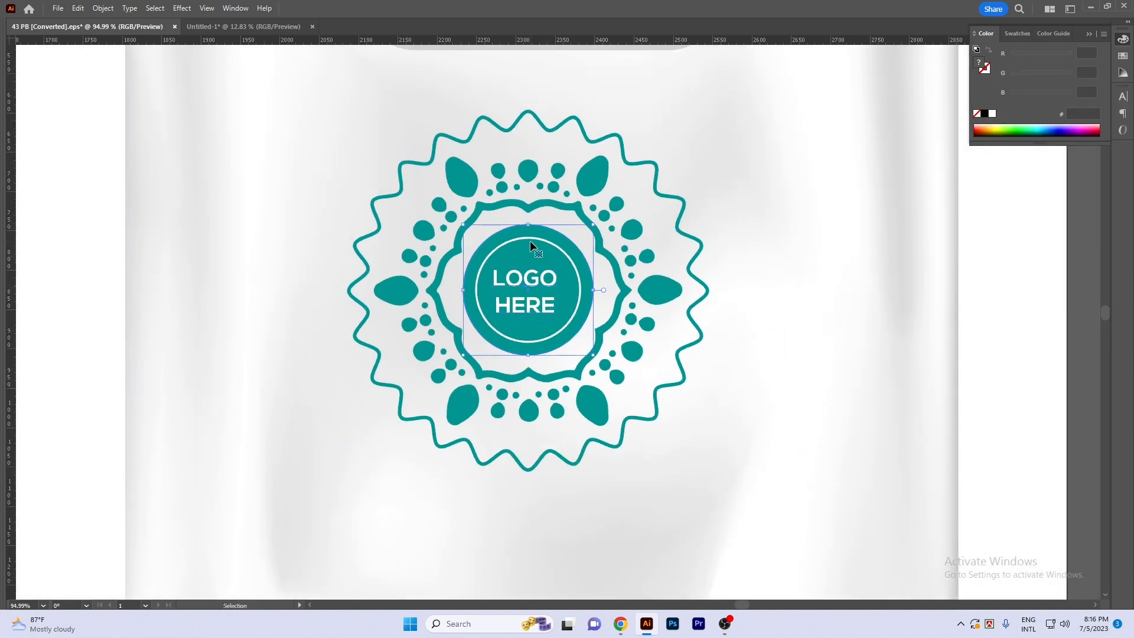
pyautogui.keyDown('shift'); pyautogui.click(529, 239); pyautogui.keyUp('shift')
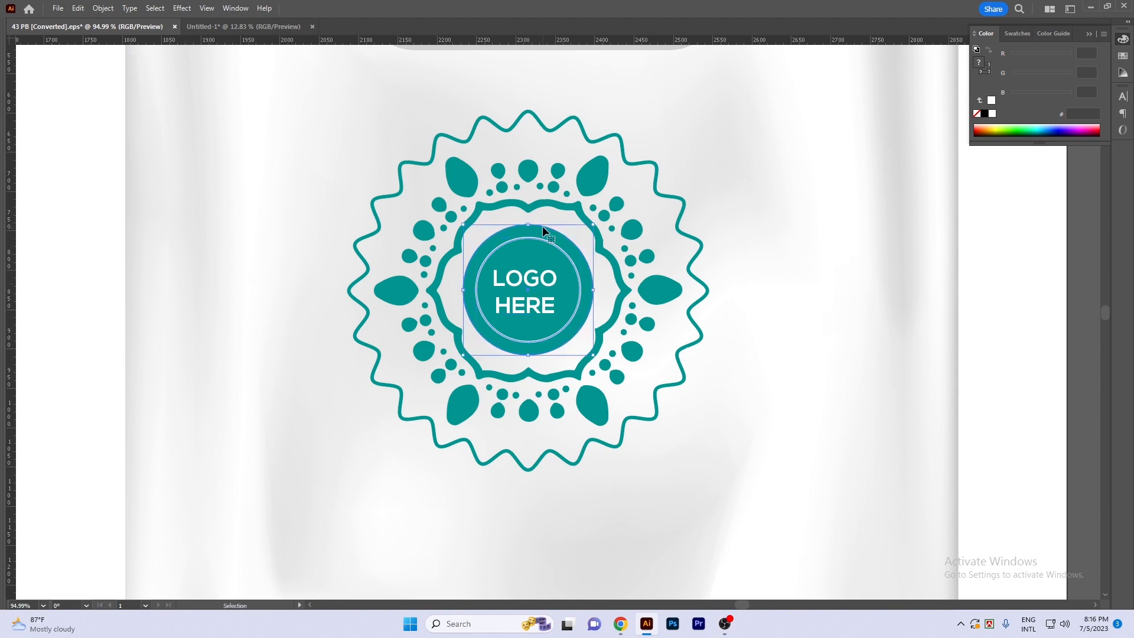
pyautogui.click(586, 179)
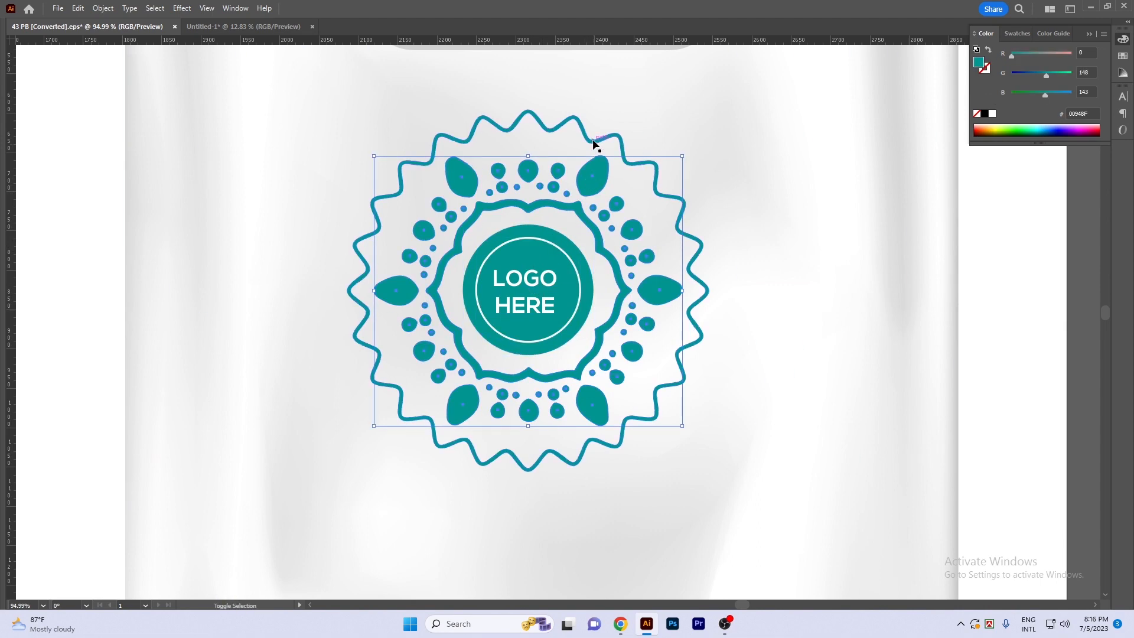
pyautogui.click(566, 255)
pyautogui.click(589, 190)
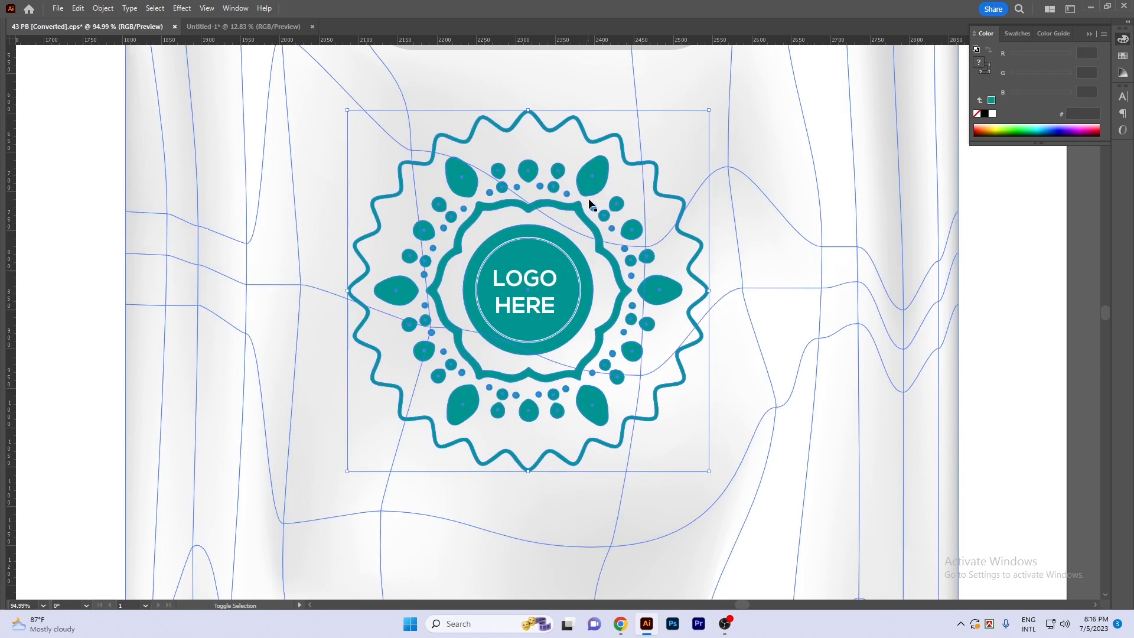
pyautogui.press('Tab')
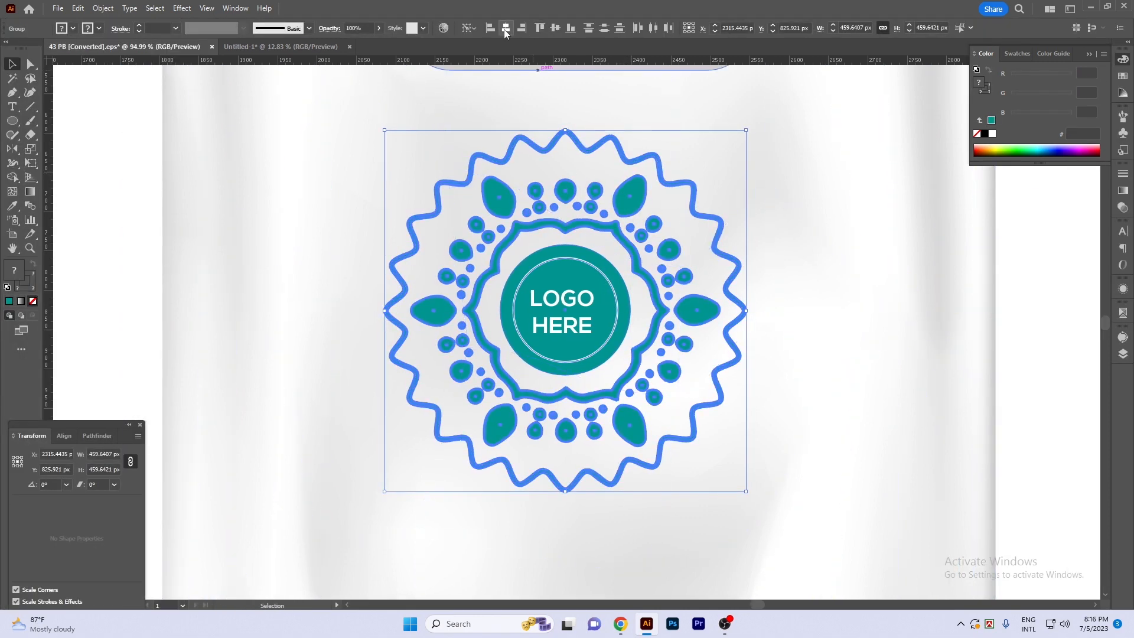
pyautogui.press('Tab')
# - Align the LOGO HERE text with the two inner circles, horizontally and vertically centred
pyautogui.click(526, 285)
pyautogui.keyDown('shift'); pyautogui.click(532, 252); pyautogui.keyUp('shift')
pyautogui.press('Tab')
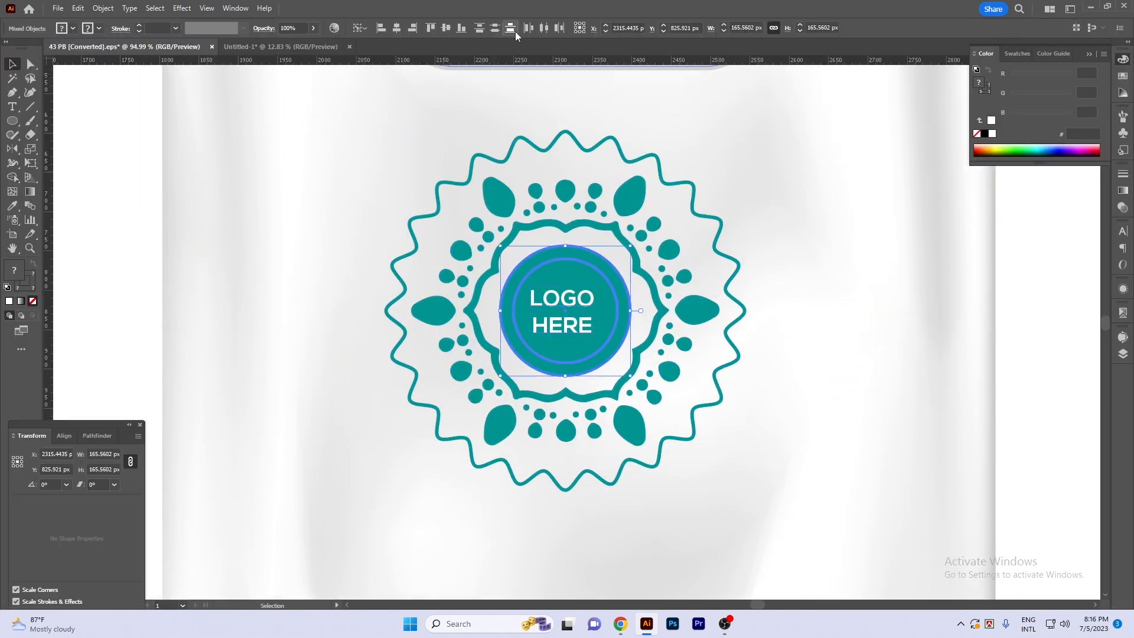
pyautogui.click(398, 29)
pyautogui.click(446, 28)
pyautogui.press('Tab')
pyautogui.moveTo(642, 278); pyautogui.dragTo(508, 279)
pyautogui.click(898, 322)
# - Draw a white rectangle about 1058 by 291 px across the full width of the bag's lower part
pyautogui.moveTo(918, 356); pyautogui.dragTo(845, 286)
pyautogui.scroll(-3, 893, 302)
pyautogui.moveTo(901, 352); pyautogui.dragTo(904, 276)
pyautogui.scroll(-2, 904, 276)
pyautogui.moveTo(911, 355); pyautogui.dragTo(878, 339)
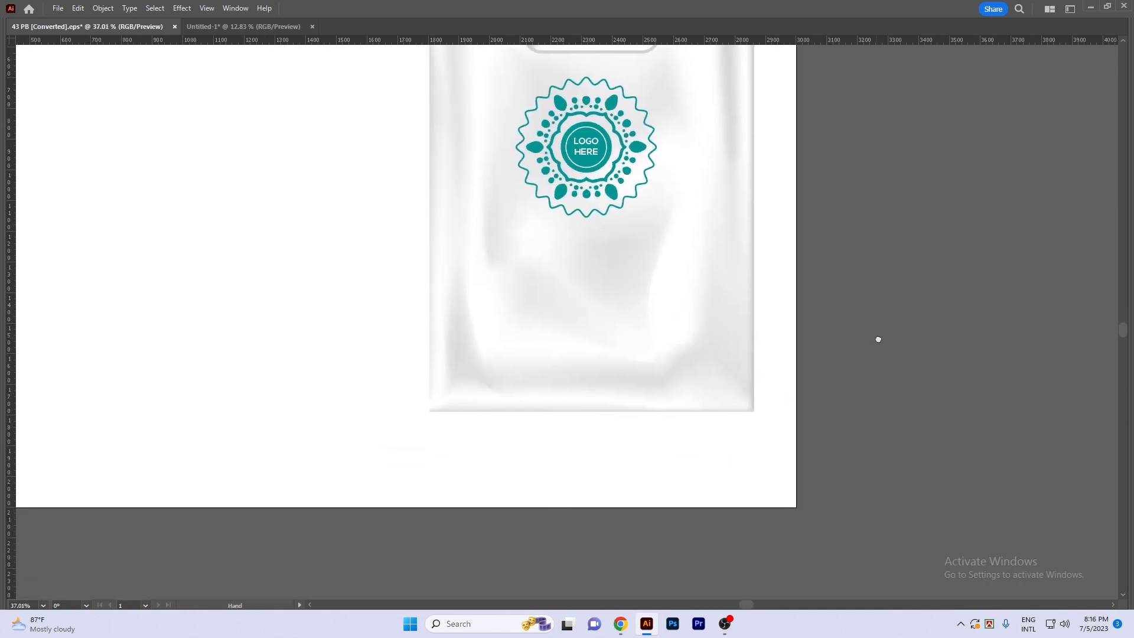
pyautogui.press('Tab')
pyautogui.click(12, 121)
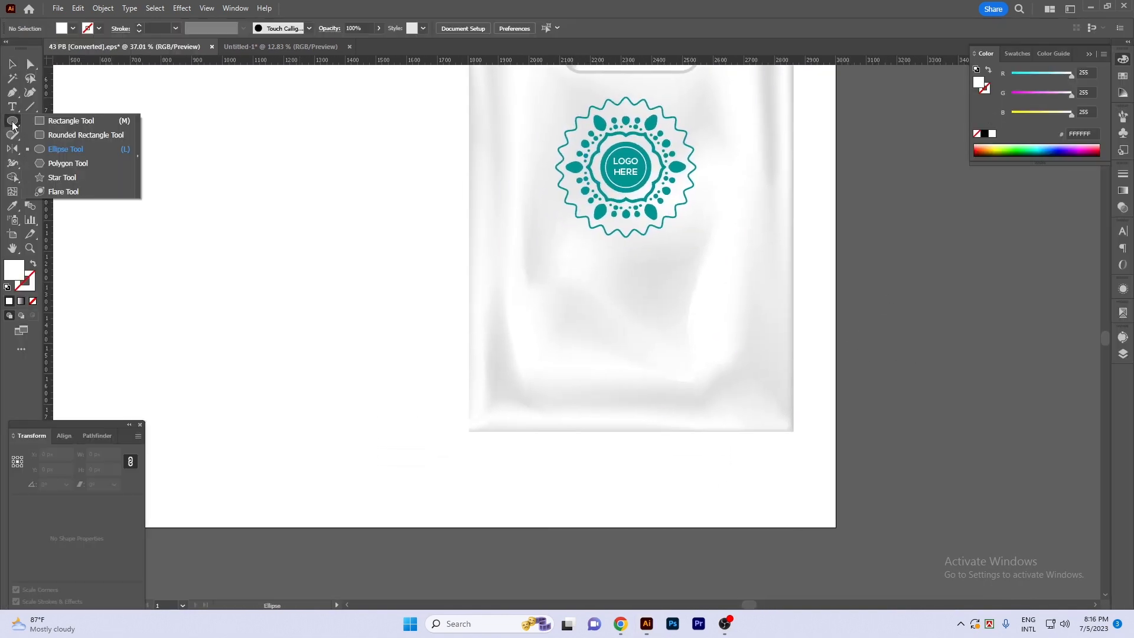
pyautogui.click(62, 127)
pyautogui.press('Tab')
pyautogui.moveTo(432, 268); pyautogui.dragTo(779, 450)
pyautogui.press('v')
pyautogui.scroll(-1, 814, 367)
# - Fill the rectangle on the bag with the teal sampled from the square beside the bag
pyautogui.press('i')
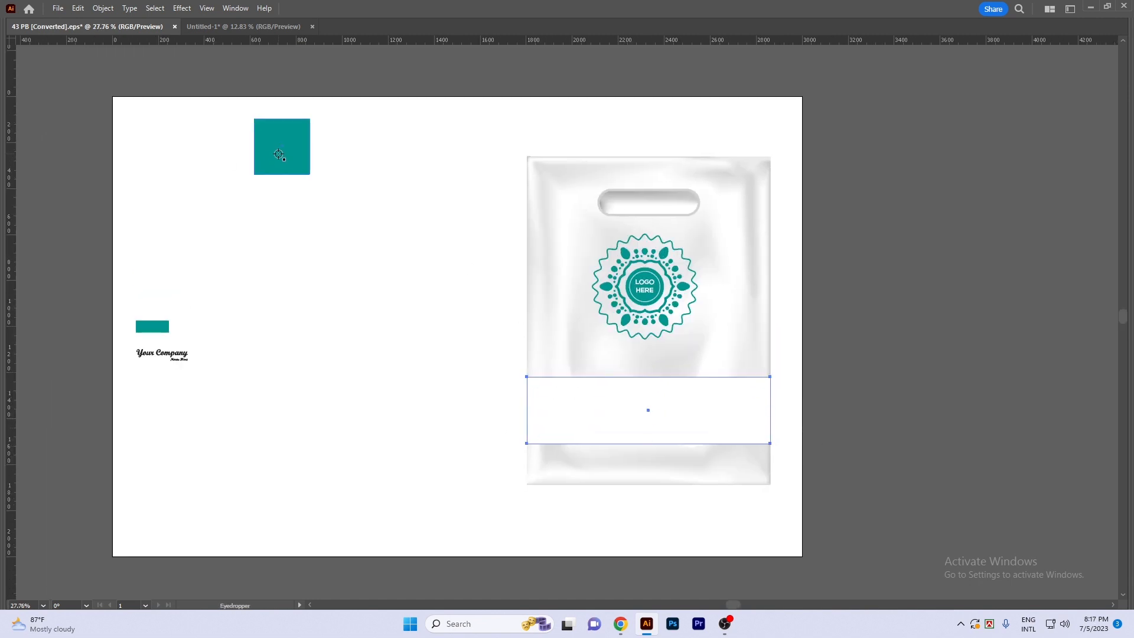
pyautogui.press('Tab')
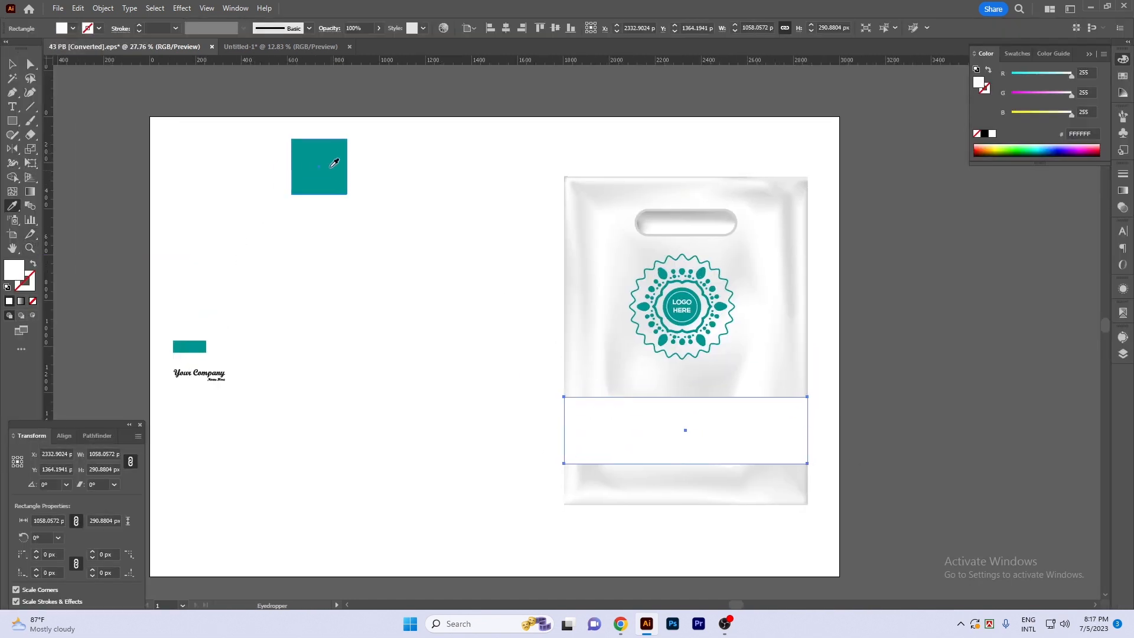
pyautogui.click(320, 160)
pyautogui.press('v')
pyautogui.click(400, 321)
# - Replace the rectangle with a taller teal band about 387 px high across the bag's lower part
pyautogui.moveTo(829, 407); pyautogui.dragTo(754, 329)
pyautogui.scroll(2, 640, 341)
pyautogui.moveTo(640, 342); pyautogui.dragTo(658, 319)
pyautogui.click(696, 309)
pyautogui.moveTo(875, 413); pyautogui.dragTo(889, 246)
pyautogui.scroll(-3, 889, 246)
pyautogui.moveTo(641, 361); pyautogui.dragTo(525, 406)
pyautogui.click(431, 473)
pyautogui.press('i')
pyautogui.click(651, 264)
pyautogui.press('v')
pyautogui.moveTo(391, 439); pyautogui.dragTo(633, 269)
pyautogui.scroll(2, 672, 249)
pyautogui.click(713, 283)
pyautogui.press('Delete')
# - Fit the teal band's left edge exactly to the left edge of the bag
pyautogui.click(750, 177)
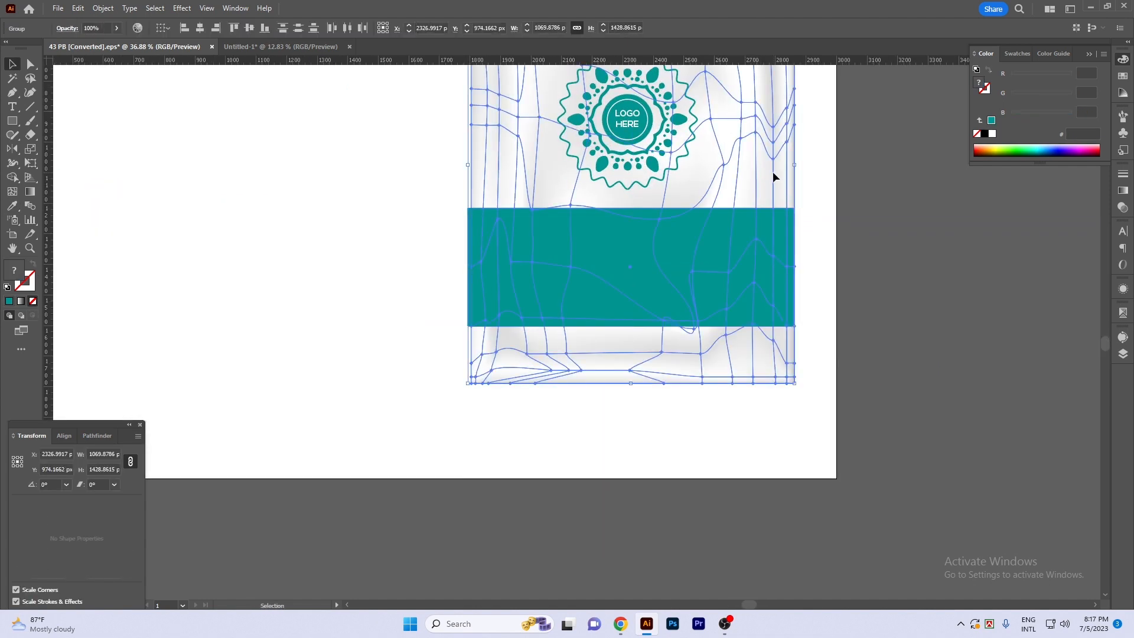
pyautogui.press('Tab')
pyautogui.press('Tab')
pyautogui.click(818, 344)
pyautogui.press('Tab')
pyautogui.moveTo(745, 304); pyautogui.dragTo(805, 323)
pyautogui.moveTo(300, 247); pyautogui.dragTo(329, 249)
pyautogui.click(388, 281)
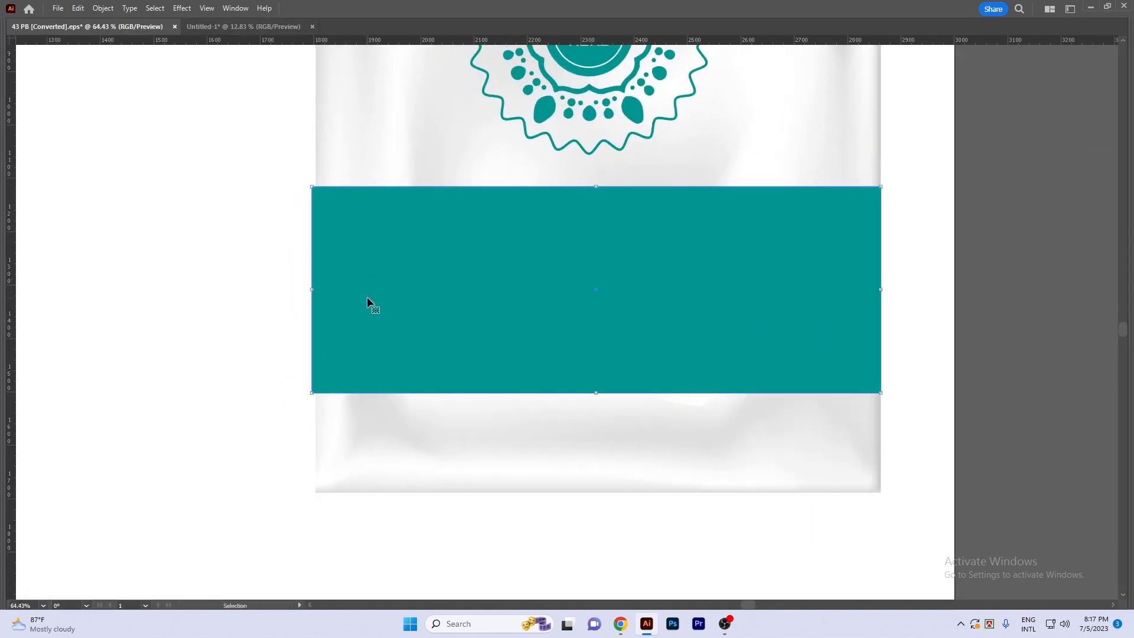
pyautogui.moveTo(315, 289); pyautogui.dragTo(318, 290)
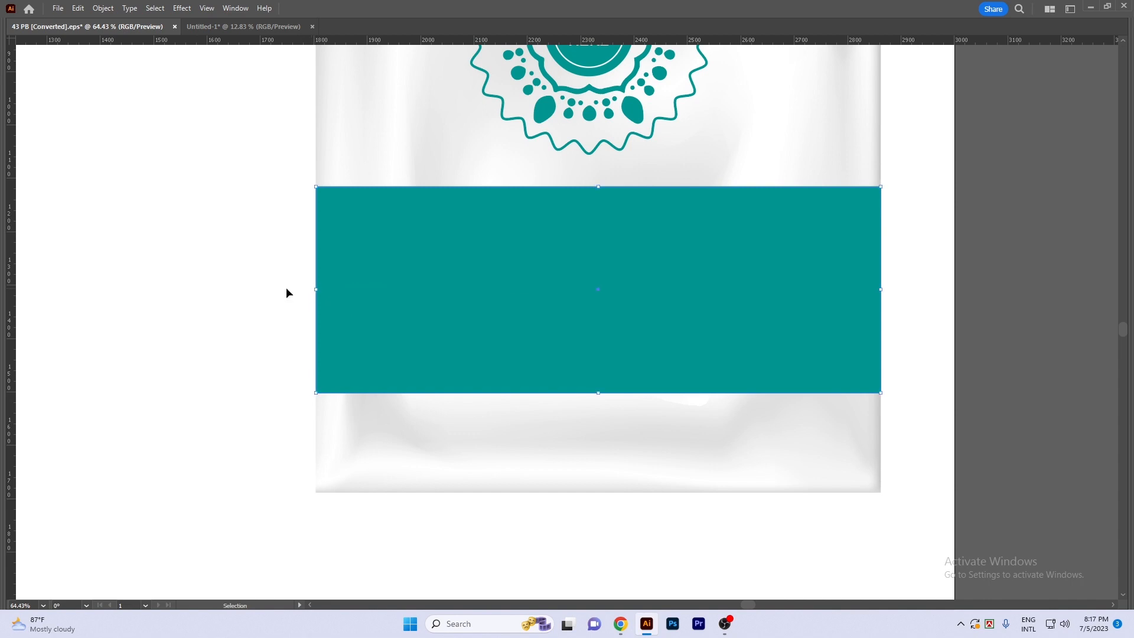
# - Nudge the teal band about 30 px down the bag
pyautogui.click(289, 305)
pyautogui.moveTo(584, 298); pyautogui.dragTo(433, 282)
pyautogui.moveTo(866, 328); pyautogui.dragTo(803, 361)
pyautogui.moveTo(543, 338); pyautogui.dragTo(577, 339)
pyautogui.click(579, 340)
pyautogui.hotkey('shift', 'Down')
pyautogui.hotkey('shift', 'Down')
pyautogui.hotkey('shift', 'Down')
pyautogui.click(839, 363)
# - Move the "Your Company Name Here" text onto the teal band and colour it white
pyautogui.moveTo(809, 389); pyautogui.dragTo(774, 384)
pyautogui.moveTo(773, 384); pyautogui.dragTo(788, 386)
pyautogui.moveTo(172, 304); pyautogui.dragTo(721, 420)
pyautogui.hotkey('ctrl', 'space')
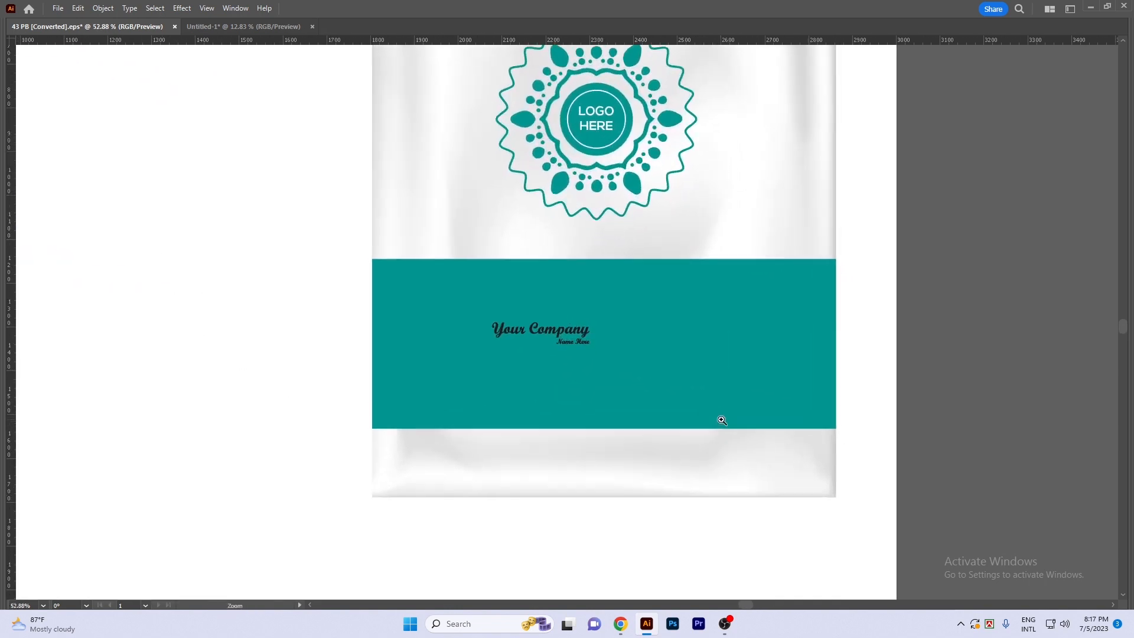
pyautogui.press('F6')
pyautogui.click(992, 113)
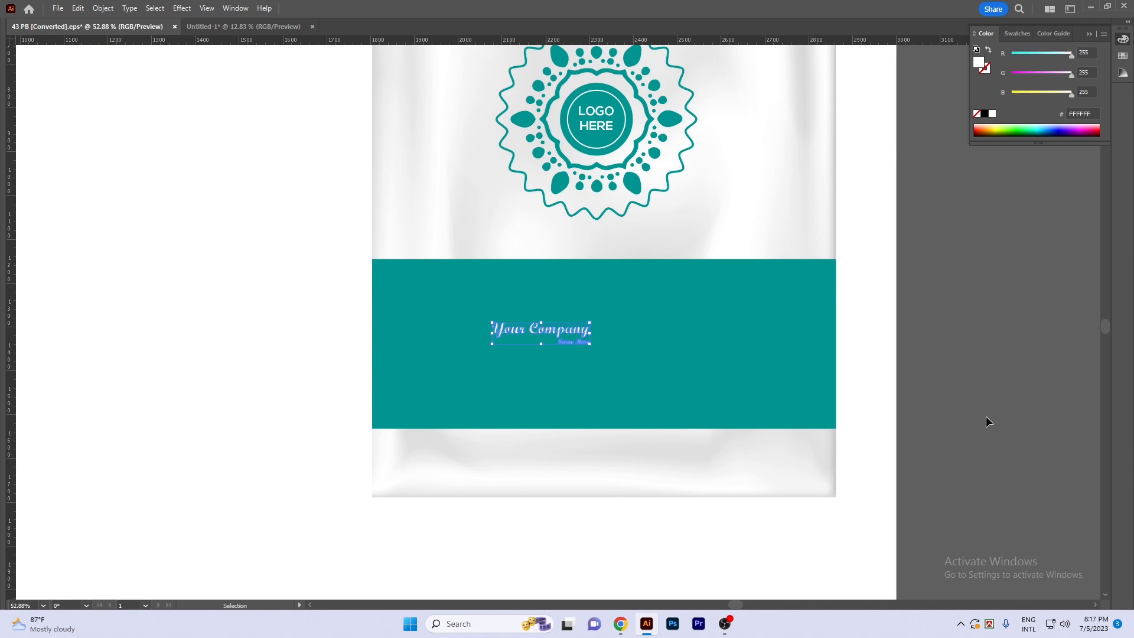
# - Enlarge the company name text to span much of the teal band and centre it horizontally with the band
pyautogui.scroll(1, 586, 349)
pyautogui.moveTo(595, 324); pyautogui.dragTo(831, 347)
pyautogui.moveTo(754, 320); pyautogui.dragTo(691, 332)
pyautogui.keyDown('shift'); pyautogui.click(679, 282); pyautogui.keyUp('shift')
pyautogui.press('Tab')
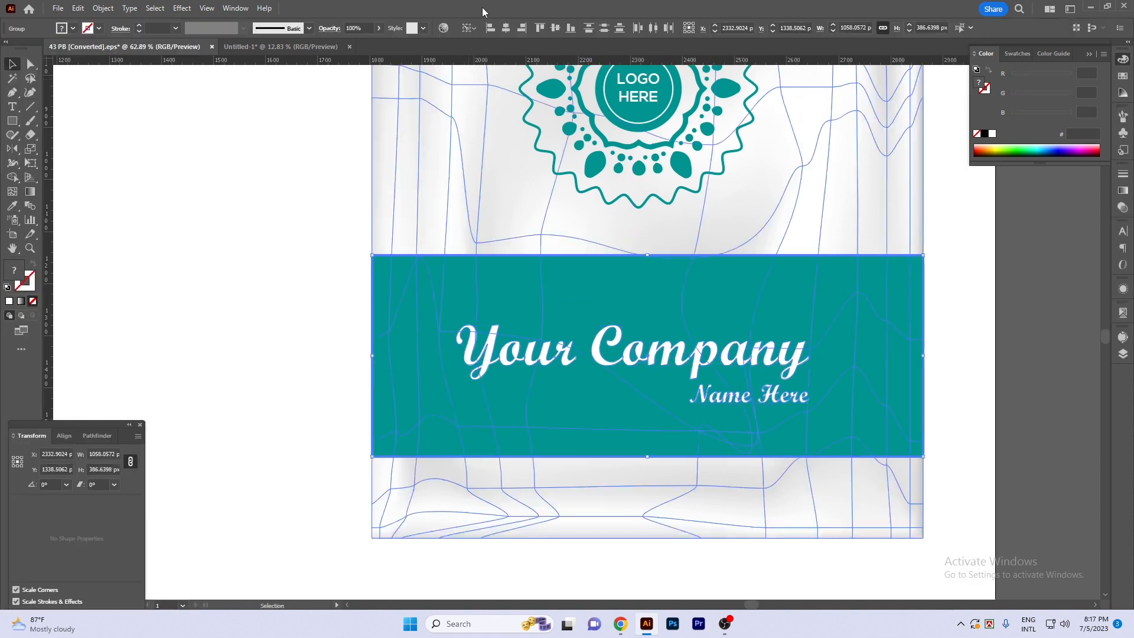
pyautogui.click(505, 28)
pyautogui.click(240, 274)
# - Draw a small white square near the upper left corner of the teal band
pyautogui.press('Tab')
pyautogui.moveTo(991, 383); pyautogui.dragTo(934, 357)
pyautogui.moveTo(347, 306); pyautogui.dragTo(394, 297)
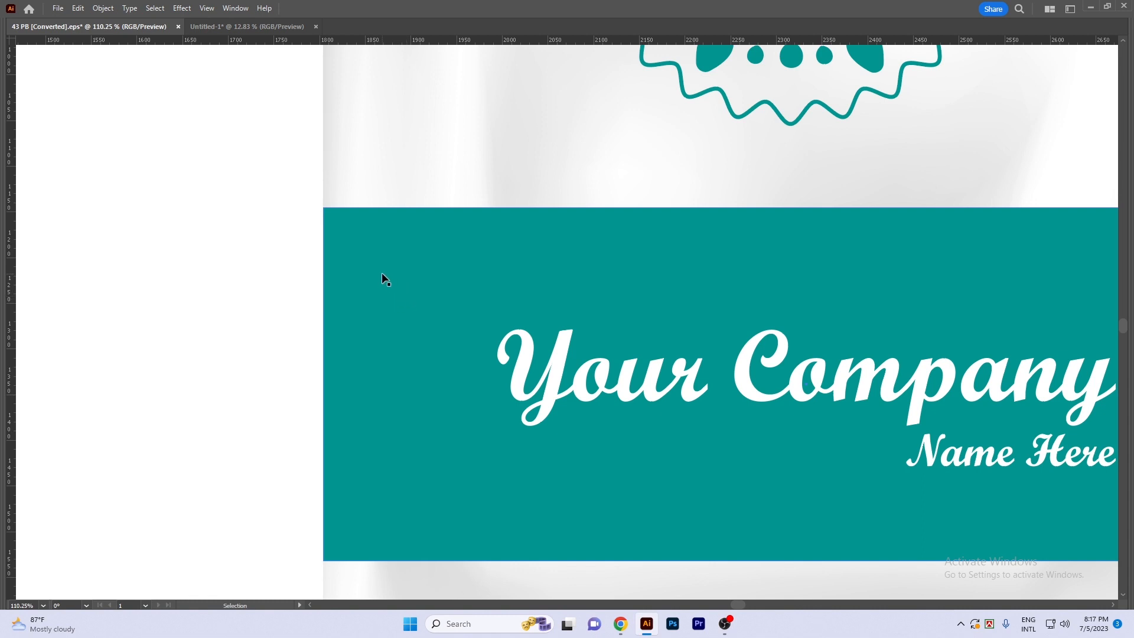
pyautogui.press('m')
pyautogui.scroll(1, 367, 263)
pyautogui.moveTo(356, 231); pyautogui.dragTo(405, 278)
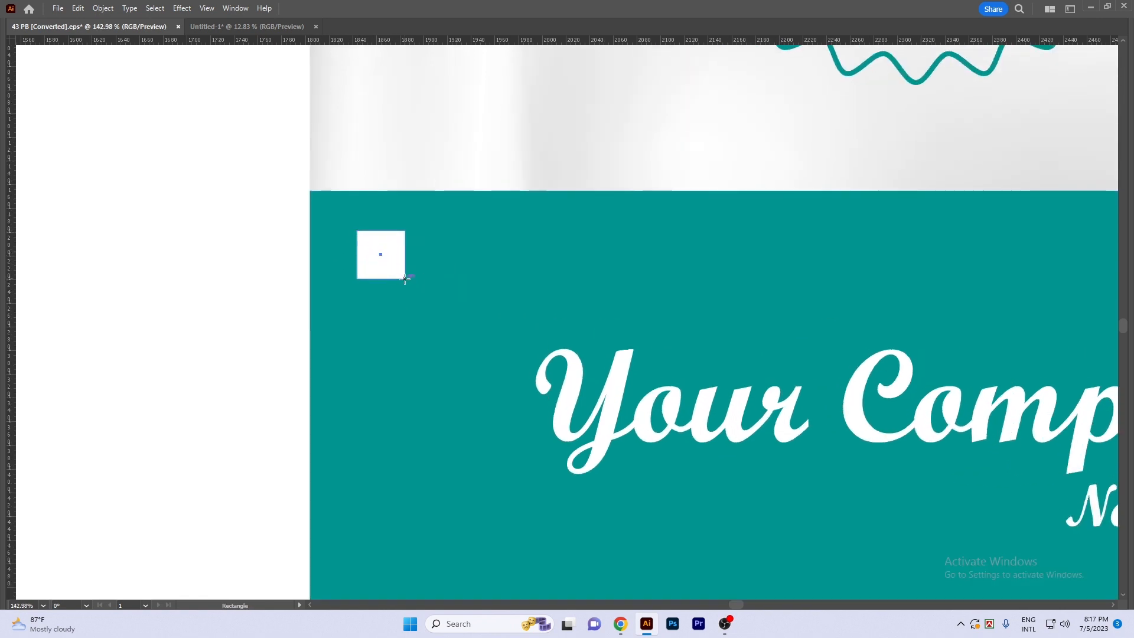
# - Round all four corners of the small white square to a radius of about 2.3 px
pyautogui.scroll(1, 366, 254)
pyautogui.press('Tab')
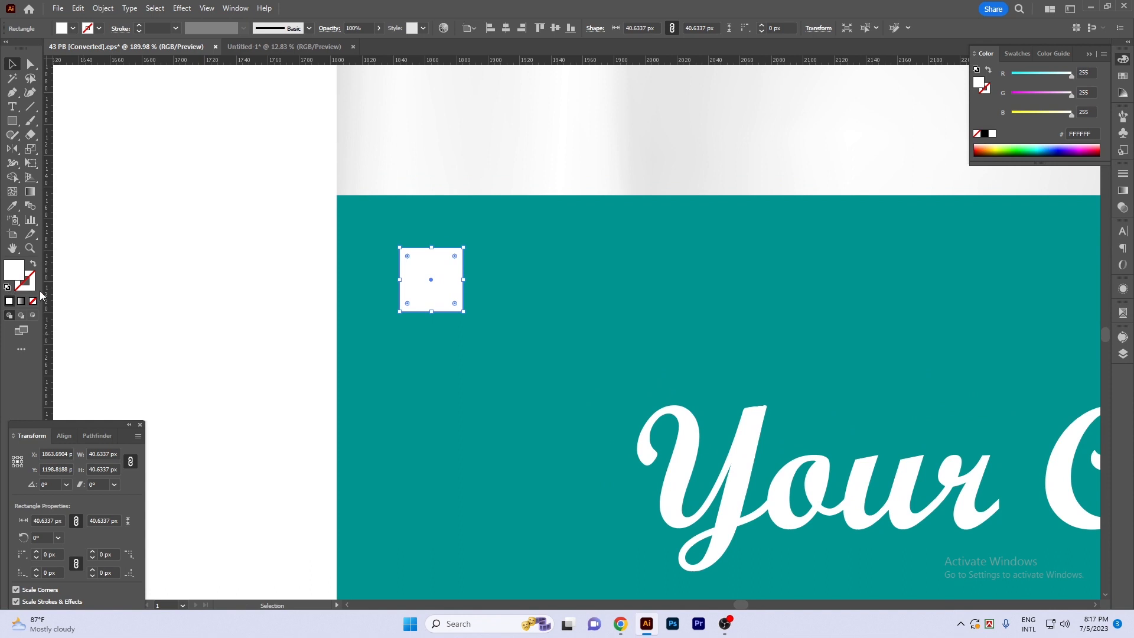
pyautogui.click(180, 263)
pyautogui.scroll(1, 413, 300)
pyautogui.click(433, 283)
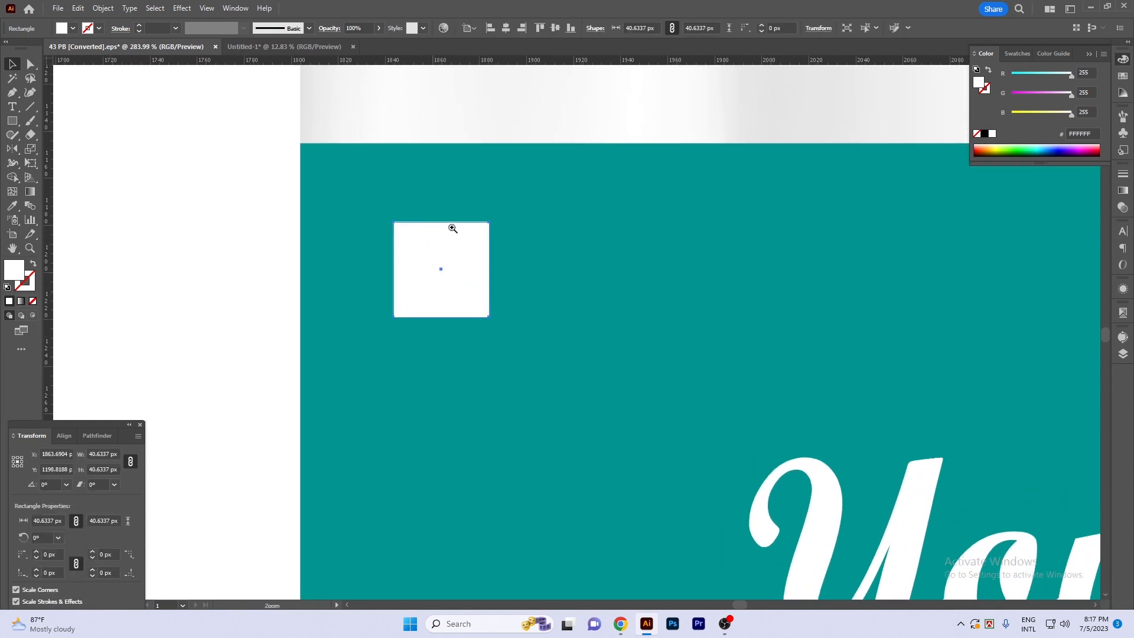
pyautogui.scroll(2, 440, 228)
pyautogui.moveTo(528, 224); pyautogui.dragTo(526, 228)
pyautogui.click(114, 249)
pyautogui.click(496, 312)
# - Draw a teal circle about 20 px wide at the centre of the white square and group the two shapes
pyautogui.press('l')
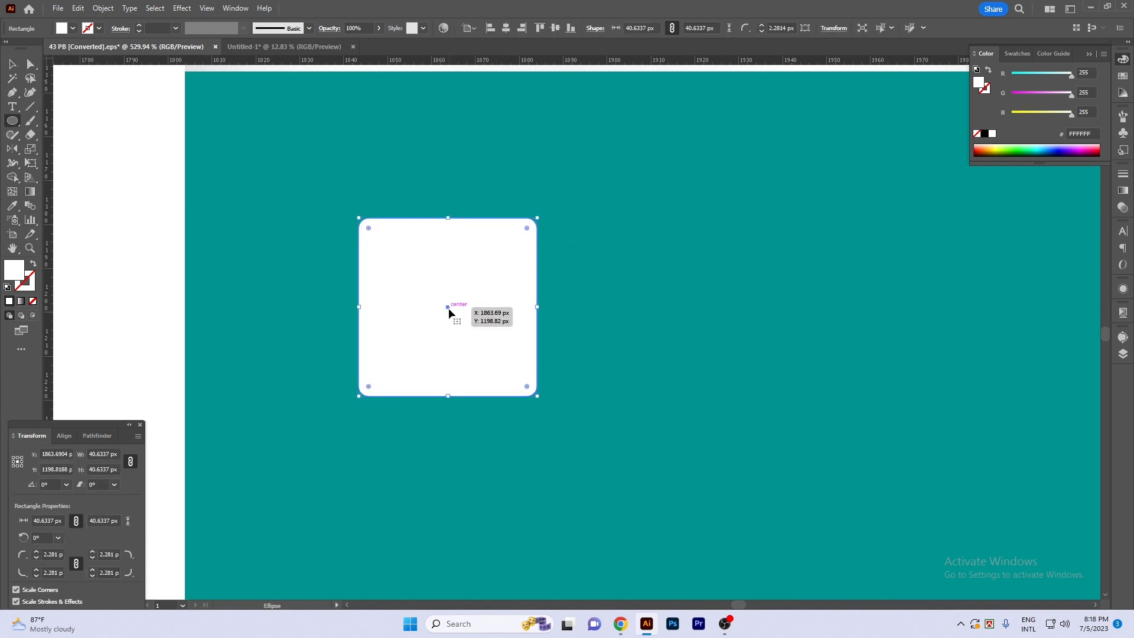
pyautogui.click(13, 121)
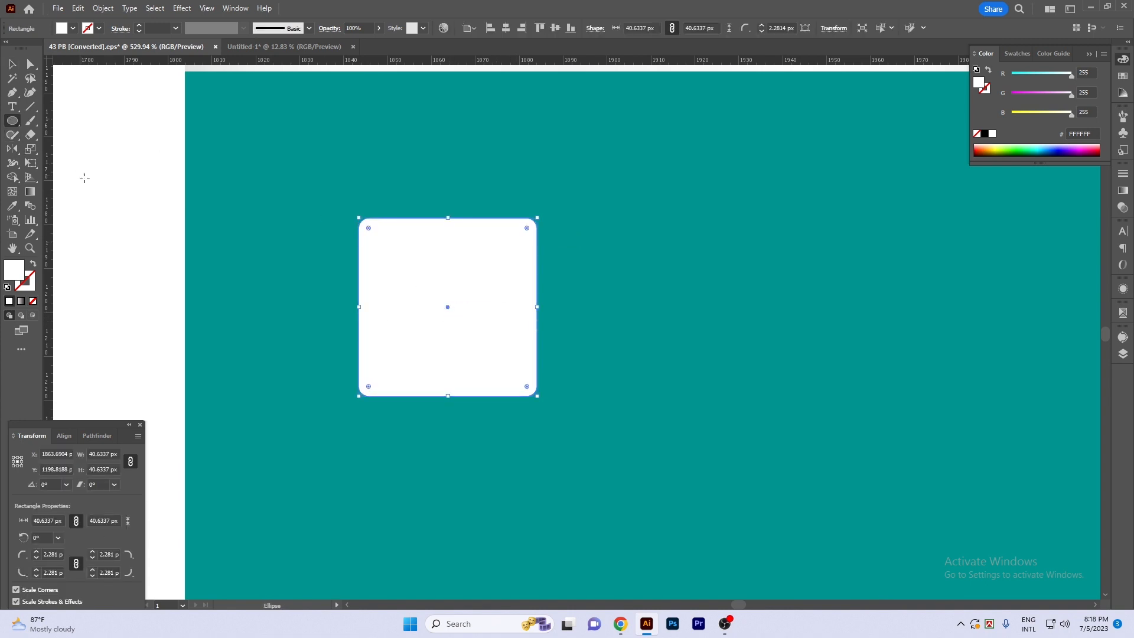
pyautogui.keyDown('ctrl'); pyautogui.click(611, 306); pyautogui.keyUp('ctrl')
pyautogui.moveTo(447, 307); pyautogui.dragTo(431, 264)
pyautogui.keyDown('ctrl'); pyautogui.keyDown('shift'); pyautogui.click(515, 263); pyautogui.keyUp('shift'); pyautogui.keyUp('ctrl')
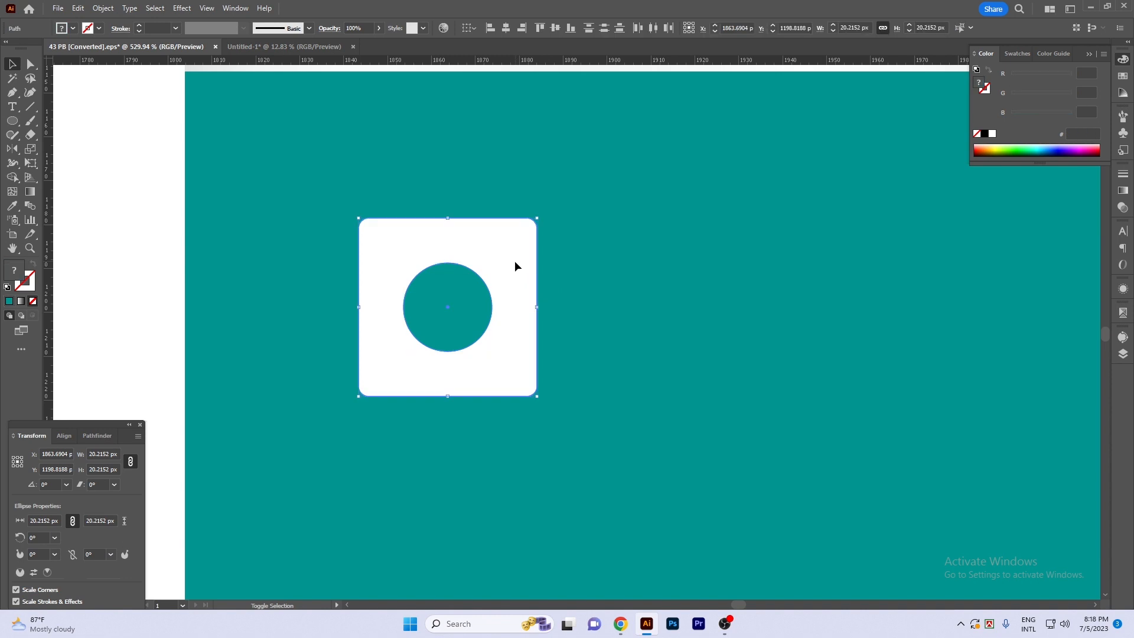
pyautogui.hotkey('ctrl', 'g')
pyautogui.press('r')
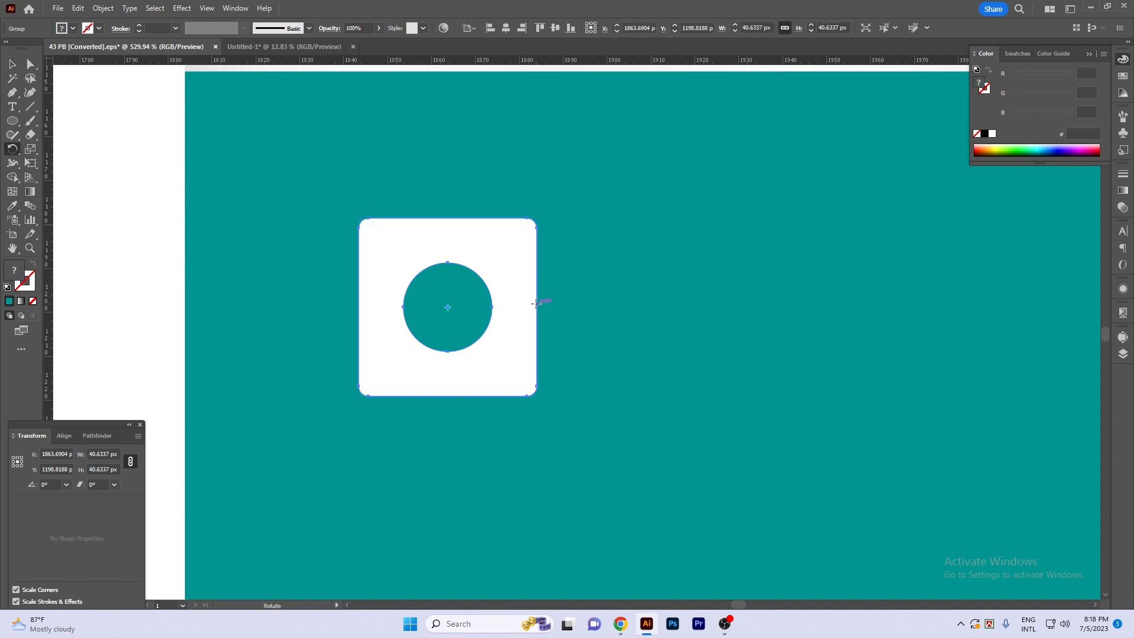
pyautogui.press('Return')
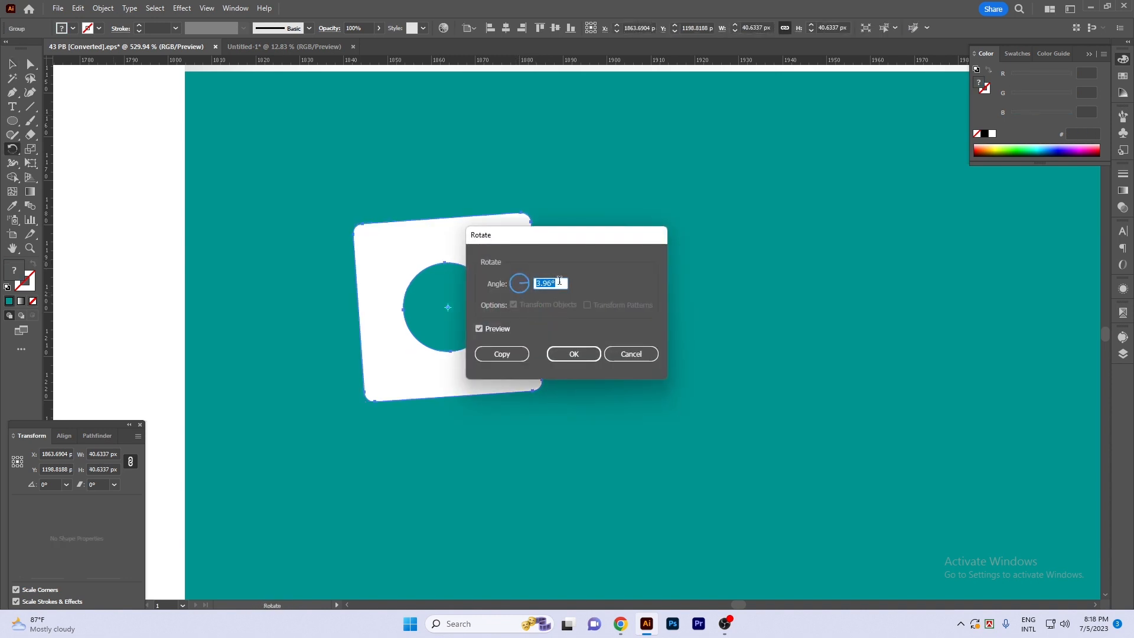
pyautogui.press('Escape')
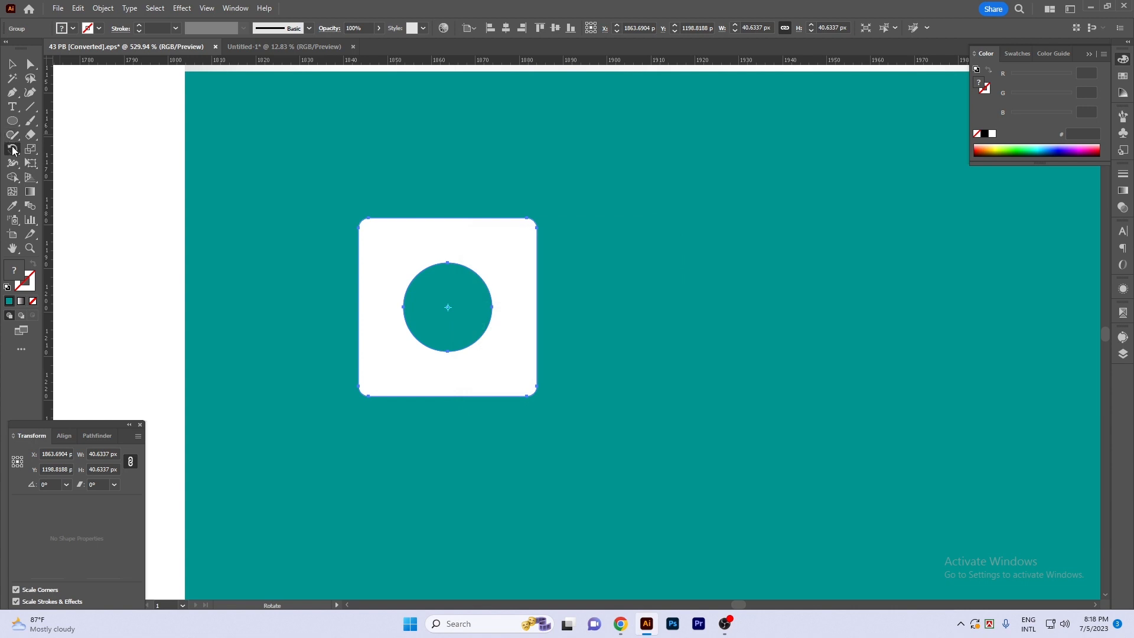
# - Try rotating the square-and-circle group by 45° and undo the rotation
pyautogui.click(13, 149)
pyautogui.doubleClick(13, 150)
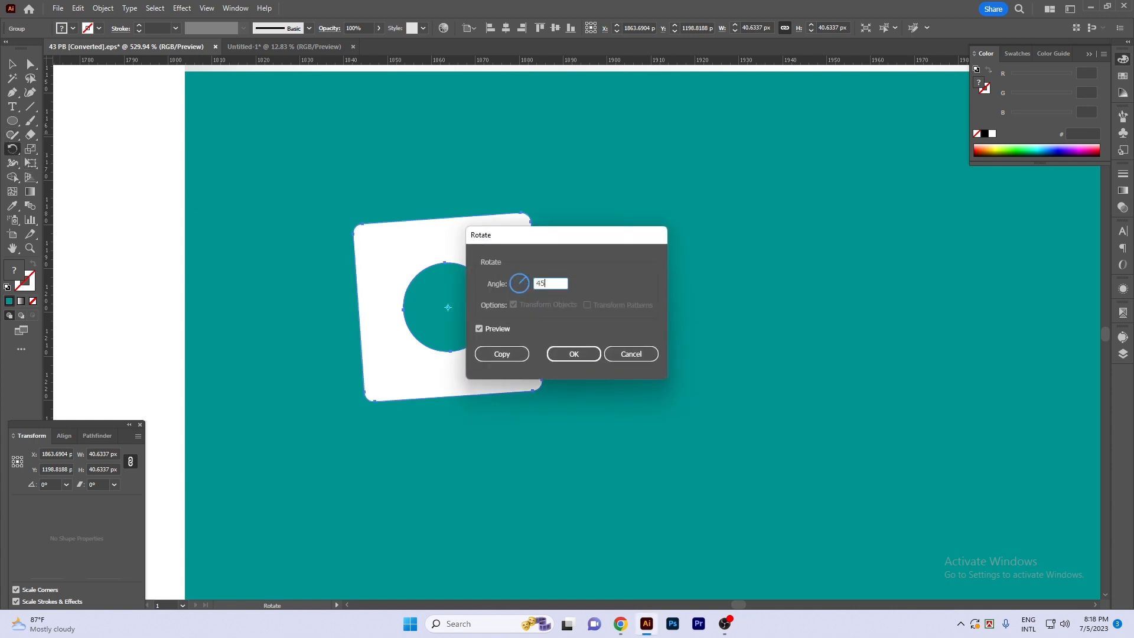
pyautogui.click(499, 329)
pyautogui.click(499, 329)
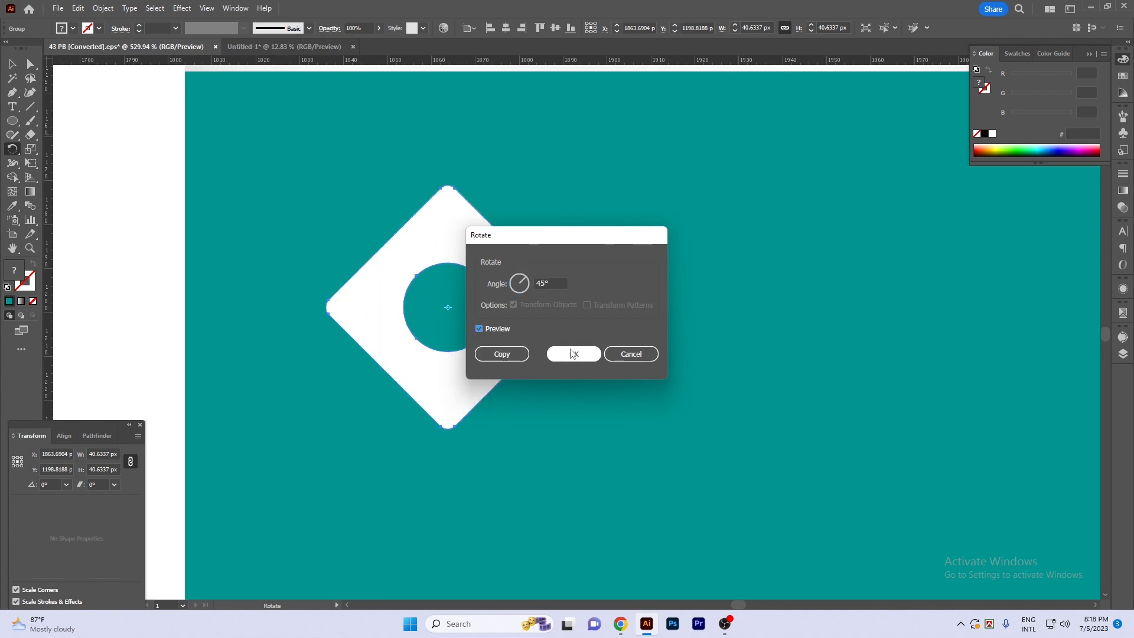
pyautogui.click(572, 355)
pyautogui.press('v')
pyautogui.scroll(-7, 557, 343)
pyautogui.click(384, 339)
pyautogui.scroll(3, 536, 355)
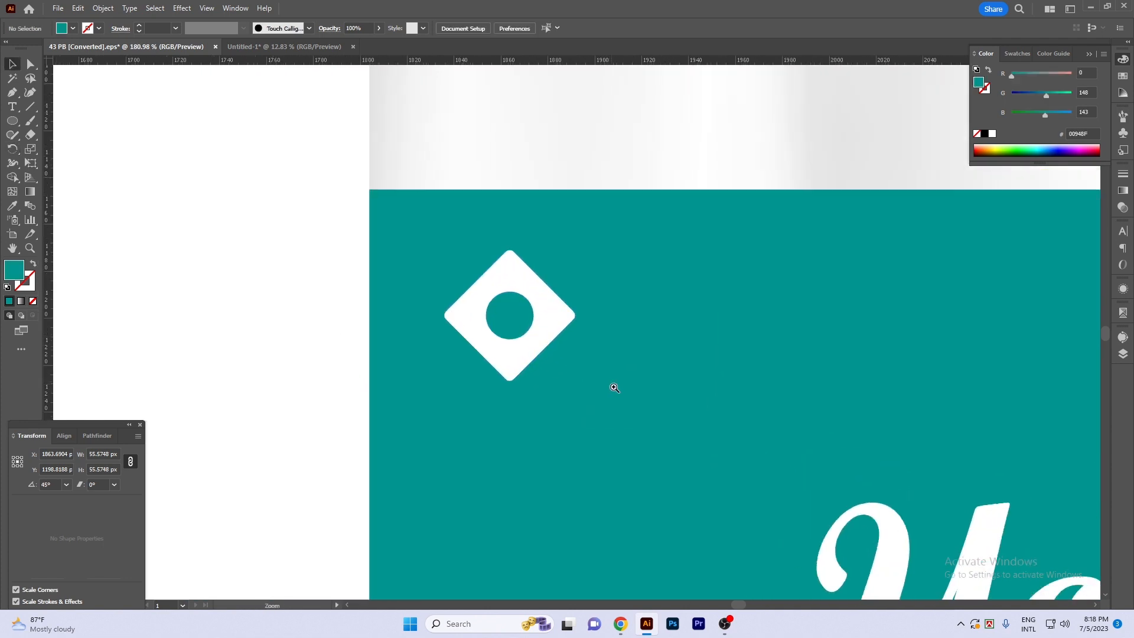
pyautogui.hotkey('ctrl', 'z')
pyautogui.hotkey('ctrl', 'z')
# - Duplicate the square-and-circle group straight down at about 49 px spacing to form a column of four
pyautogui.scroll(3, 562, 345)
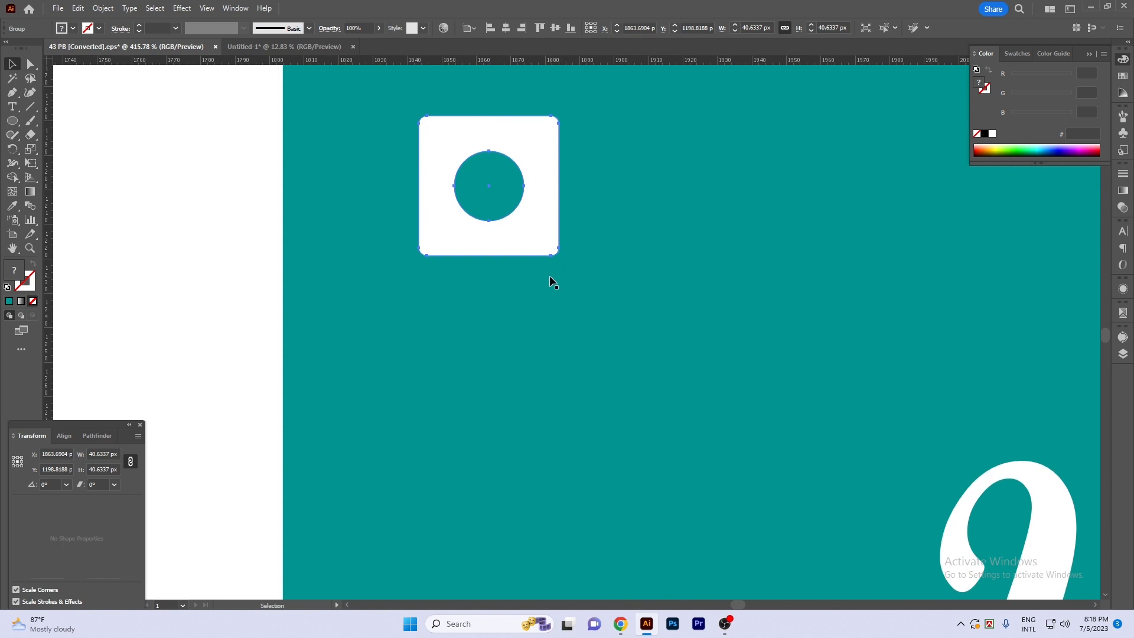
pyautogui.moveTo(540, 145); pyautogui.dragTo(546, 305)
pyautogui.scroll(-2, 557, 302)
pyautogui.hotkey('ctrl', 'd')
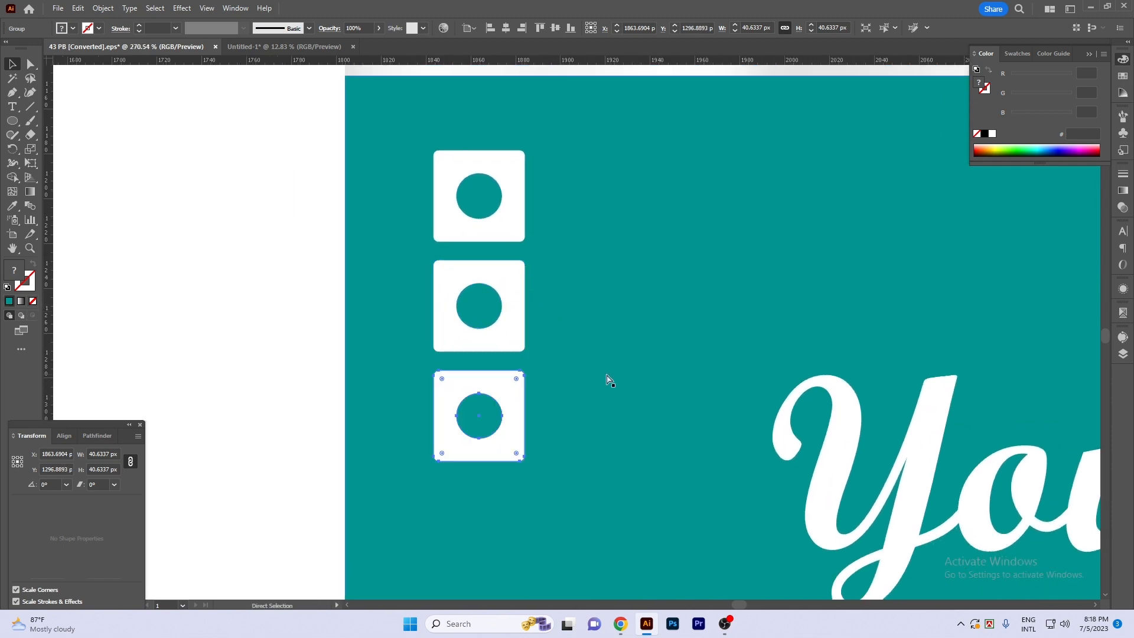
pyautogui.hotkey('ctrl', 'd')
pyautogui.scroll(-1, 523, 364)
pyautogui.scroll(-1, 524, 364)
# - Group the four squares, scale the column to about 20 × 94 px and place it near the teal band's upper left corner
pyautogui.keyDown('shift'); pyautogui.click(512, 414); pyautogui.keyUp('shift')
pyautogui.keyDown('shift'); pyautogui.click(509, 331); pyautogui.keyUp('shift')
pyautogui.keyDown('shift'); pyautogui.click(509, 264); pyautogui.keyUp('shift')
pyautogui.moveTo(509, 264); pyautogui.dragTo(511, 232)
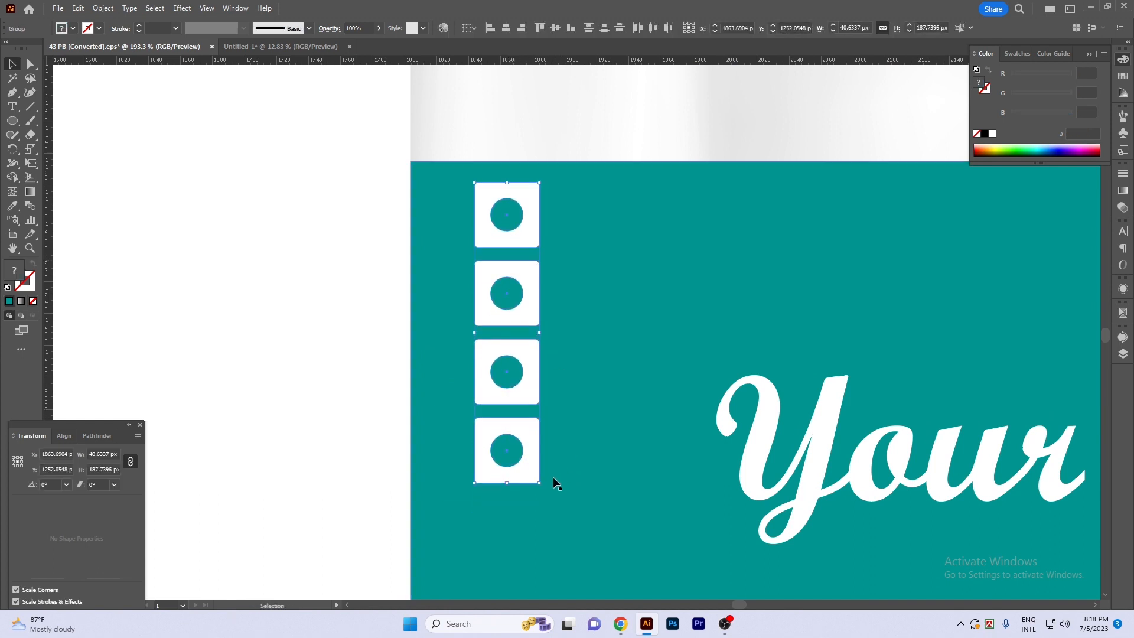
pyautogui.moveTo(541, 483); pyautogui.dragTo(506, 365)
pyautogui.moveTo(586, 346); pyautogui.dragTo(529, 393)
pyautogui.moveTo(446, 312); pyautogui.dragTo(465, 312)
# - Rotate the column of four squares by 45°
pyautogui.press('r')
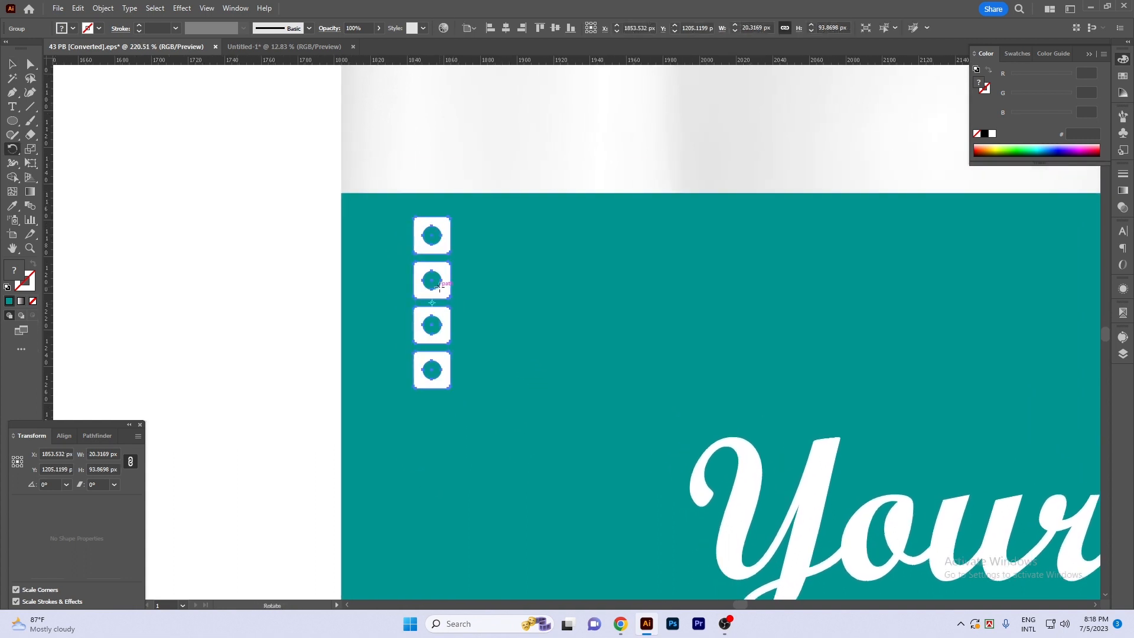
pyautogui.press('Return')
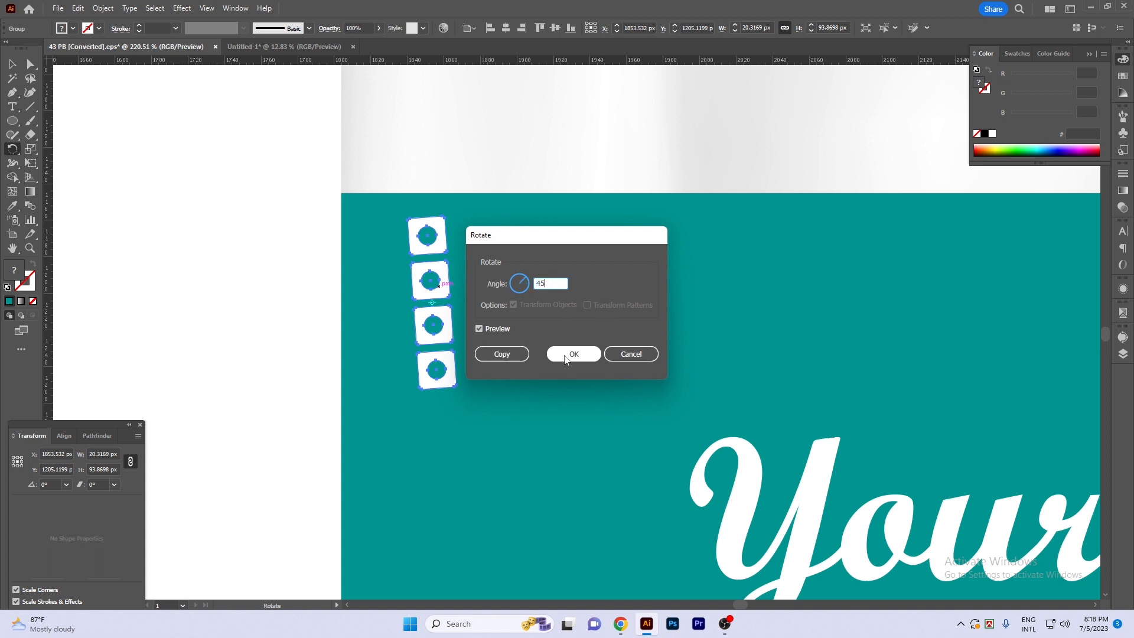
pyautogui.click(565, 354)
pyautogui.press('v')
pyautogui.click(190, 294)
# - Duplicate the diagonal strip horizontally at about 43.5 px spacing until the copies span the full width of the teal band
pyautogui.moveTo(357, 284); pyautogui.dragTo(452, 251)
pyautogui.scroll(-4, 413, 331)
pyautogui.hotkey('ctrl', 'd')
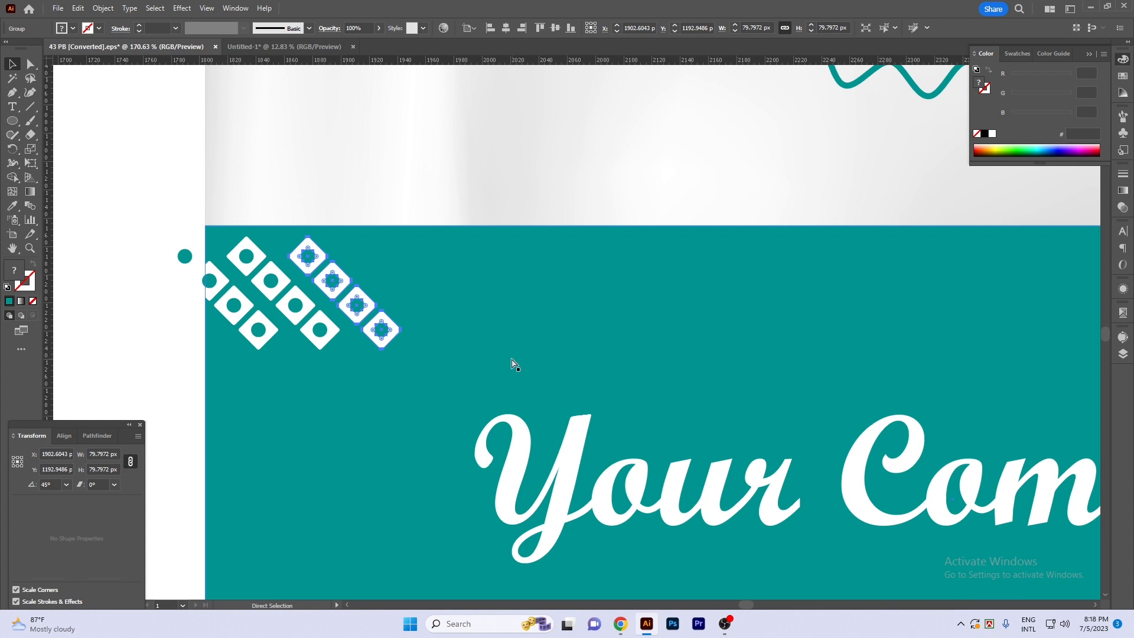
pyautogui.scroll(-5, 511, 364)
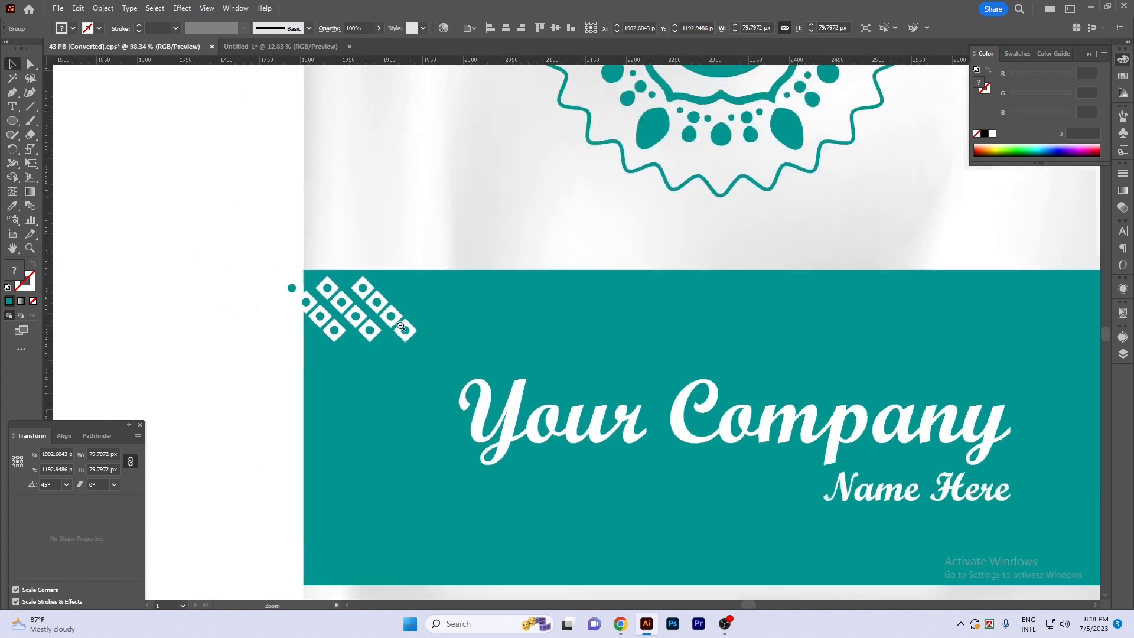
pyautogui.scroll(-2, 486, 313)
pyautogui.hotkey('ctrl', 'd')
pyautogui.hotkey('ctrl', 'd')
pyautogui.hotkey('ctrl', 'd')
pyautogui.hotkey('ctrl', 'd')
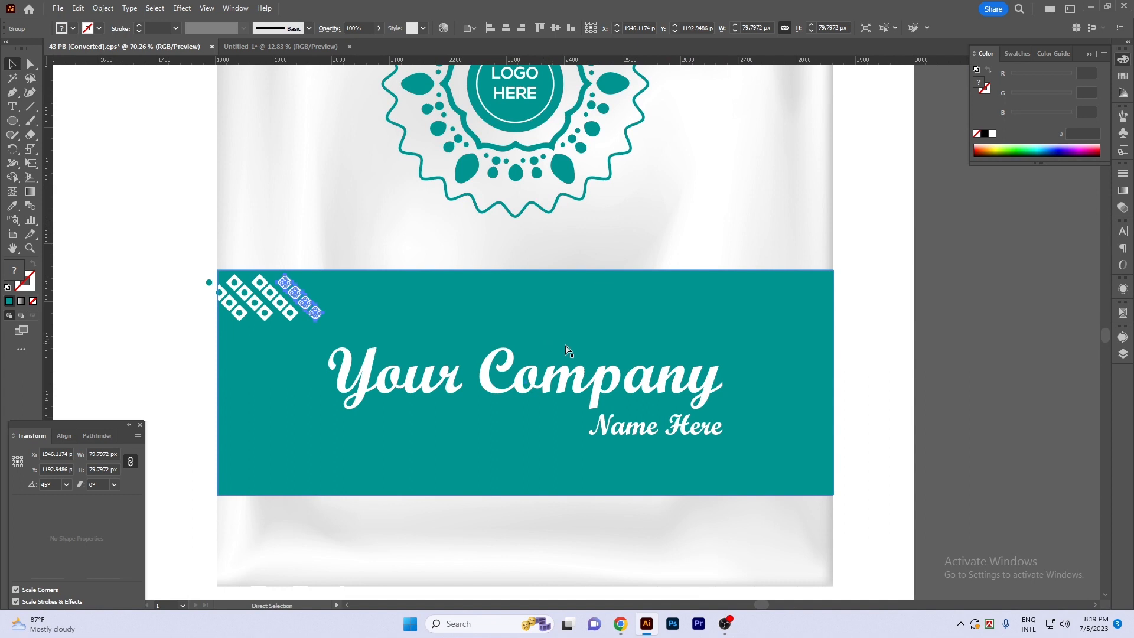
pyautogui.hotkey('ctrl', 'd')
pyautogui.hotkey('ctrl', 'd')
pyautogui.hotkey('ctrl', 'd')
pyautogui.hotkey('ctrl', 'd')
pyautogui.hotkey('ctrl', 'd')
pyautogui.hotkey('ctrl', 'd')
pyautogui.hotkey('ctrl', 'd')
pyautogui.hotkey('ctrl', 'd')
pyautogui.hotkey('ctrl', 'd')
pyautogui.hotkey('ctrl', 'd')
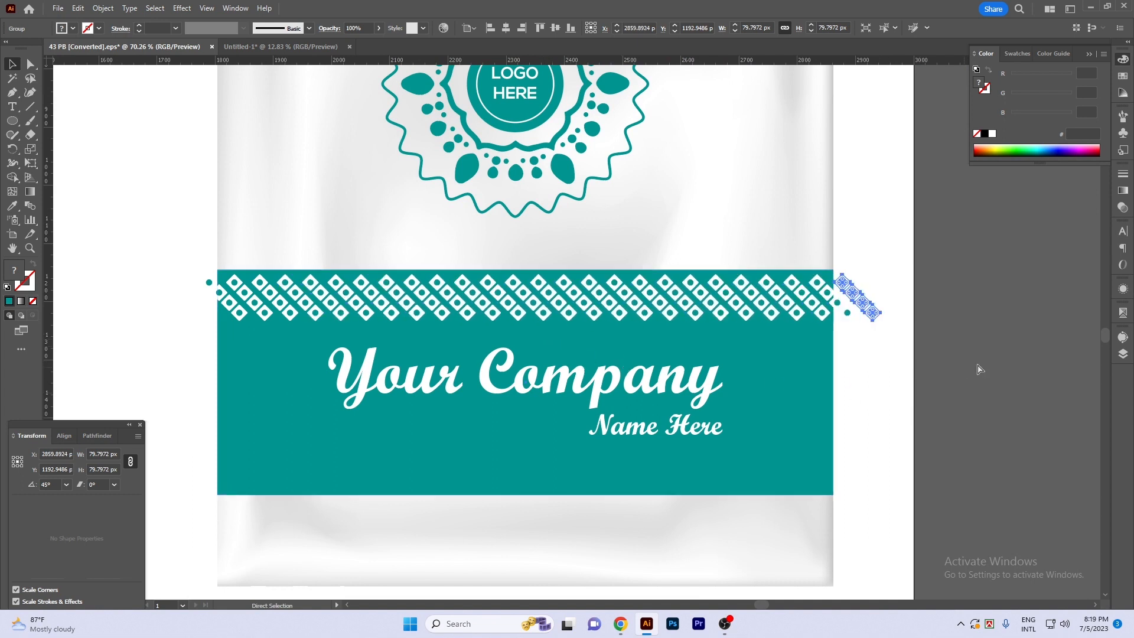
# - Shorten a copy of the teal band to about 118 px tall around the diamond pattern and lock the artwork beneath it
pyautogui.click(978, 367)
pyautogui.scroll(-1, 950, 345)
pyautogui.scroll(1, 949, 345)
pyautogui.hscroll(-1, 860, 405)
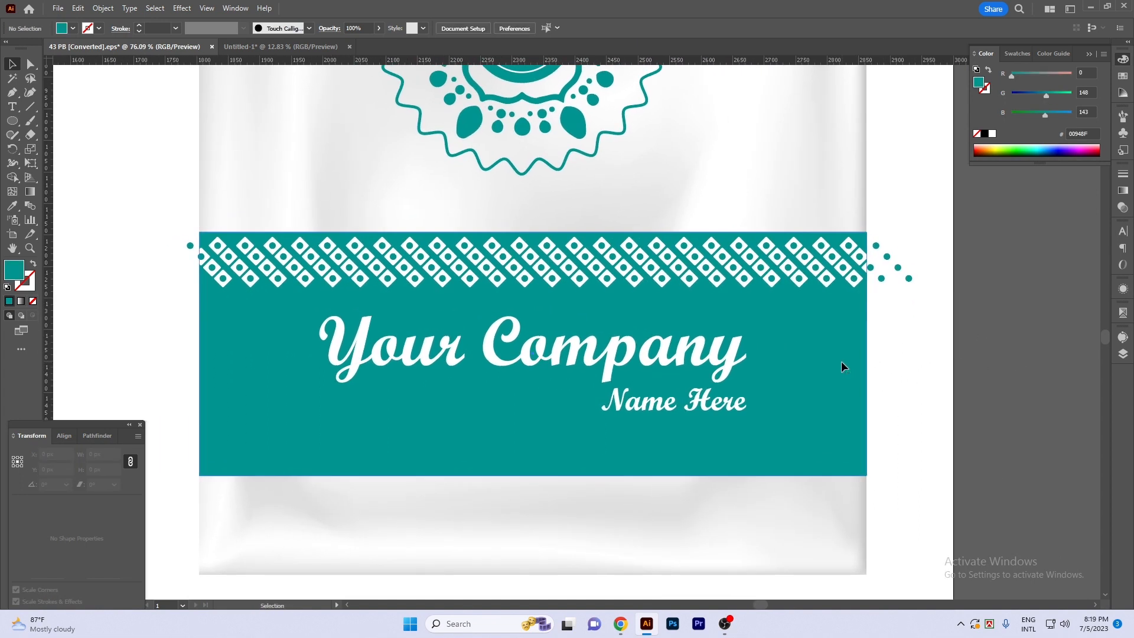
pyautogui.click(843, 367)
pyautogui.moveTo(533, 475); pyautogui.dragTo(539, 306)
pyautogui.moveTo(930, 439); pyautogui.dragTo(750, 532)
pyautogui.hotkey('ctrl', '2')
# - Ungroup the diamond pattern from the shortened teal rectangle and group only the diagonal strips together
pyautogui.moveTo(159, 215); pyautogui.dragTo(928, 284)
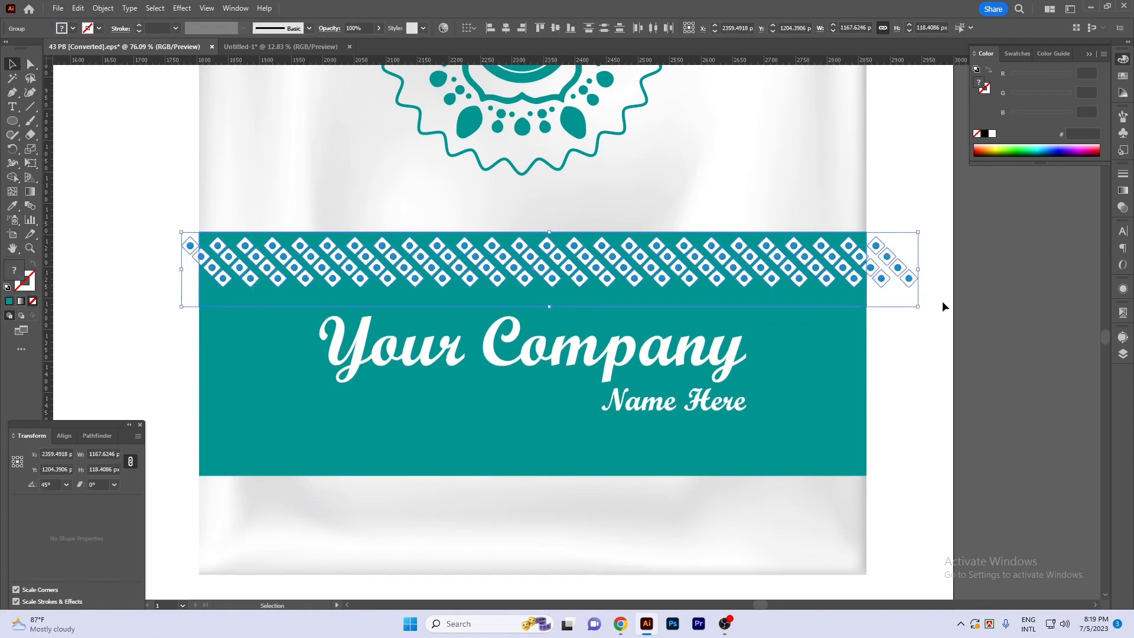
pyautogui.moveTo(815, 309); pyautogui.dragTo(824, 339)
pyautogui.hotkey('ctrl', 'z')
pyautogui.rightClick(825, 344)
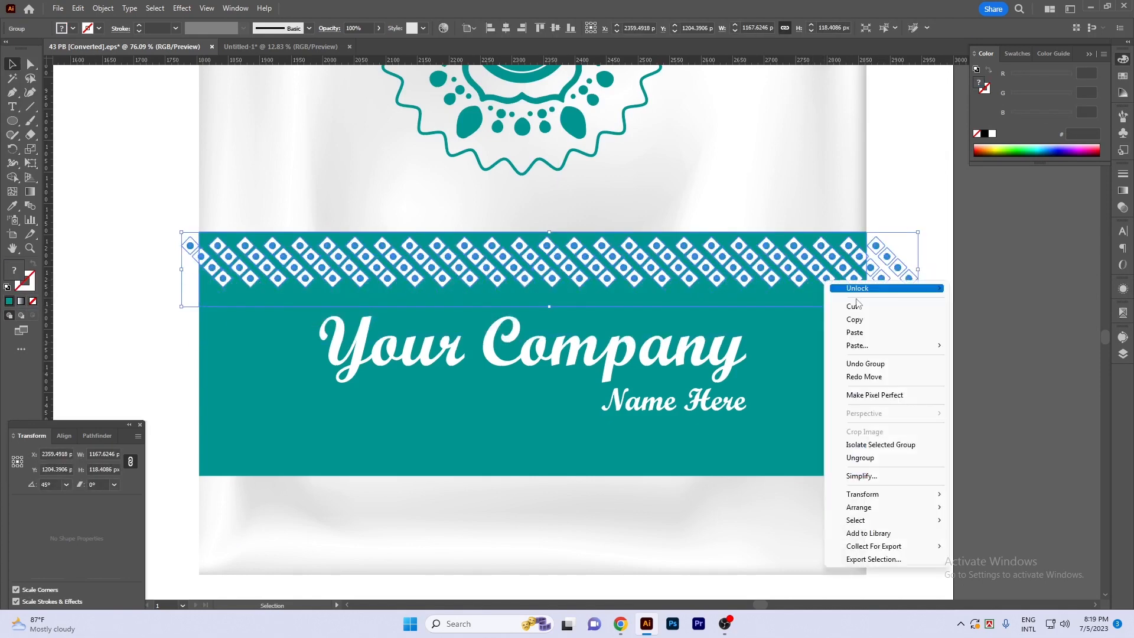
pyautogui.click(860, 458)
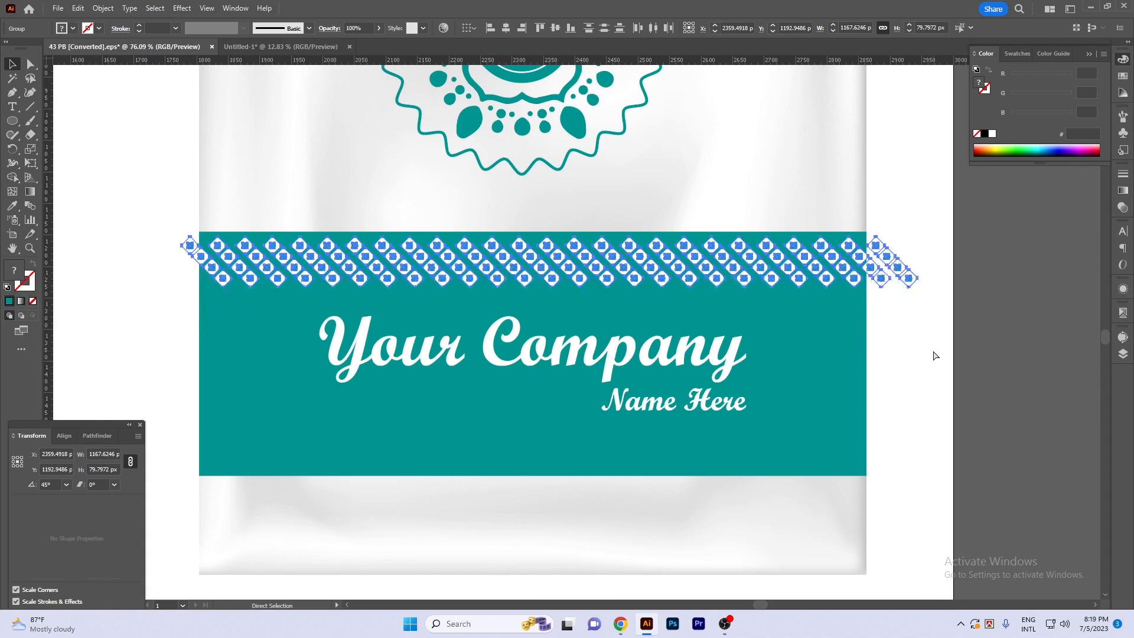
# - Bring the shortened teal rectangle to the front of the diamond pattern and fill it black
pyautogui.click(826, 297)
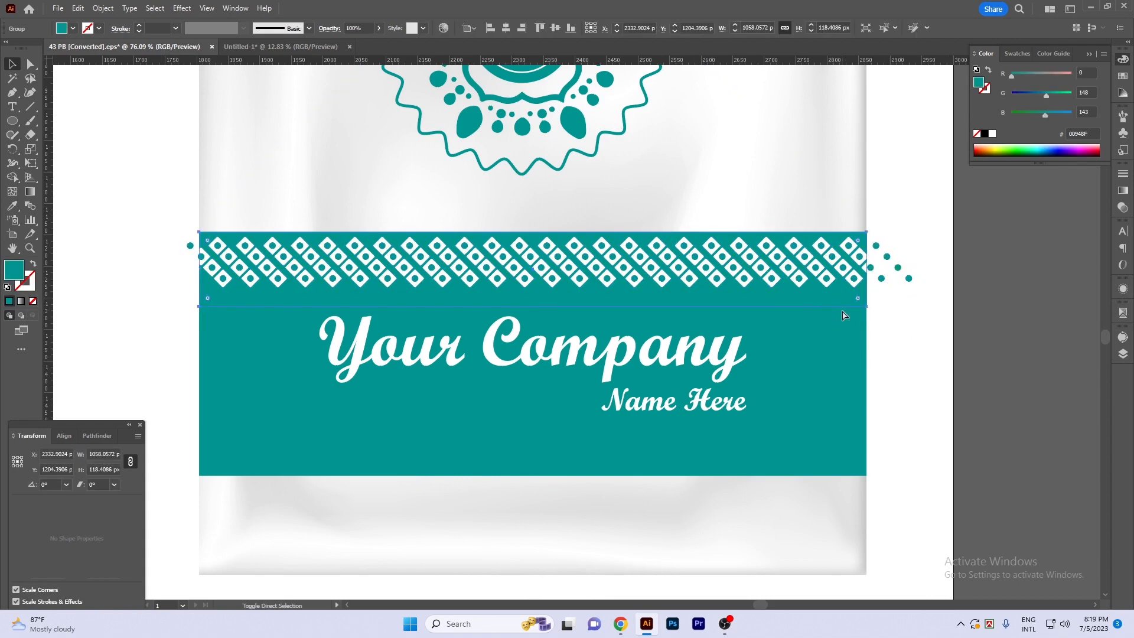
pyautogui.hotkey('ctrl', 'shift', ']')
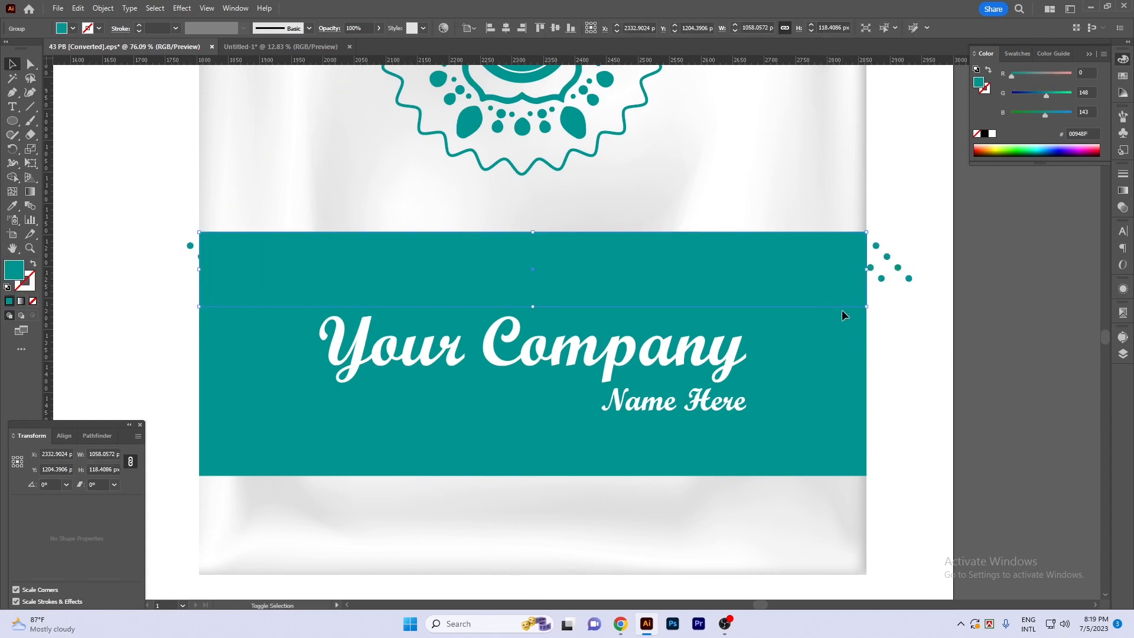
pyautogui.click(993, 133)
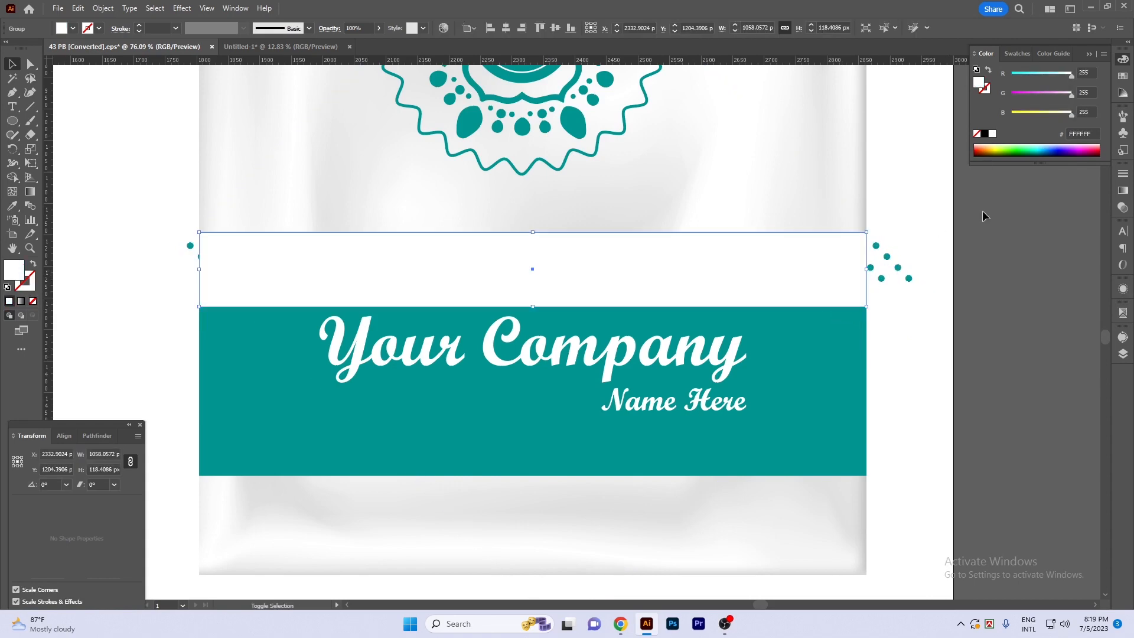
pyautogui.click(985, 135)
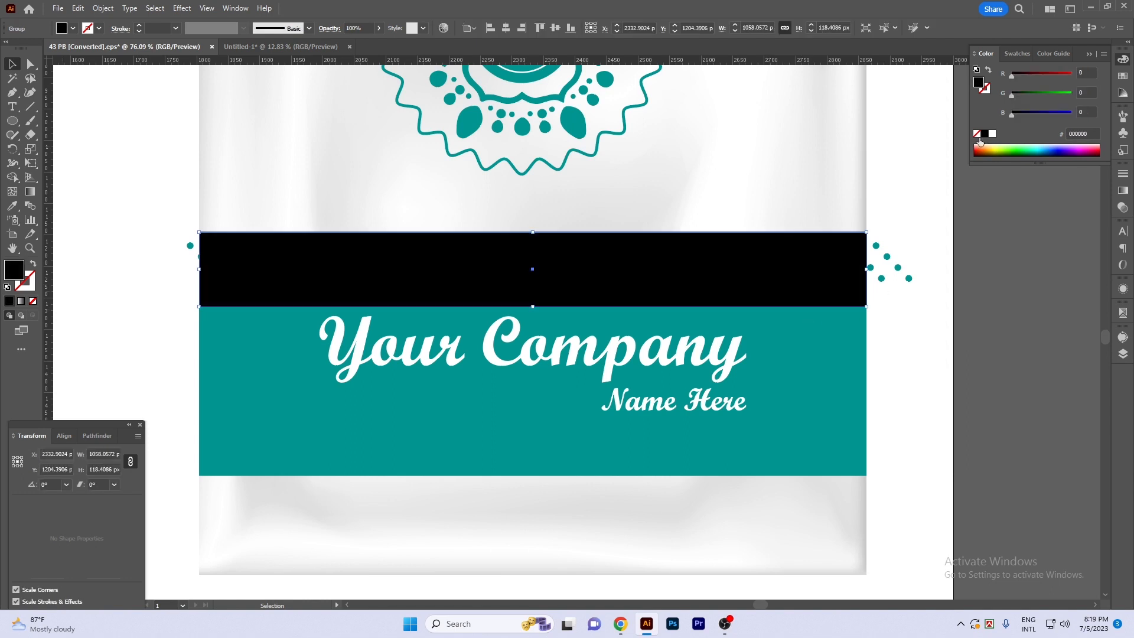
# - Make a clipping mask from the black rectangle so the diamond pattern is trimmed to the band's width
pyautogui.keyDown('shift'); pyautogui.click(883, 280); pyautogui.keyUp('shift')
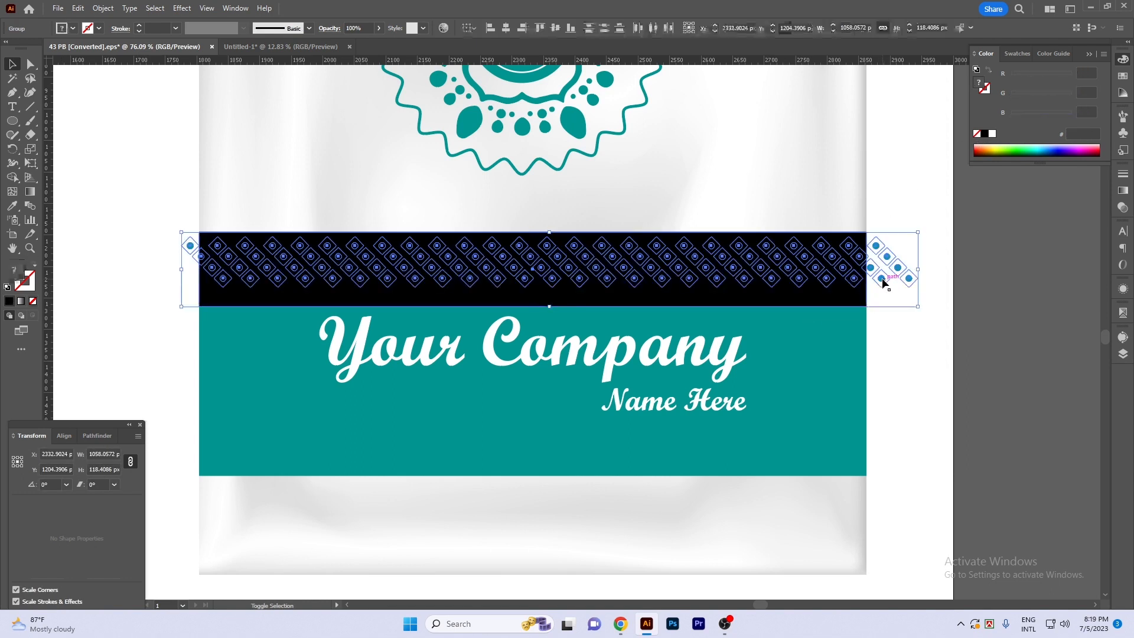
pyautogui.hotkey('ctrl', '7')
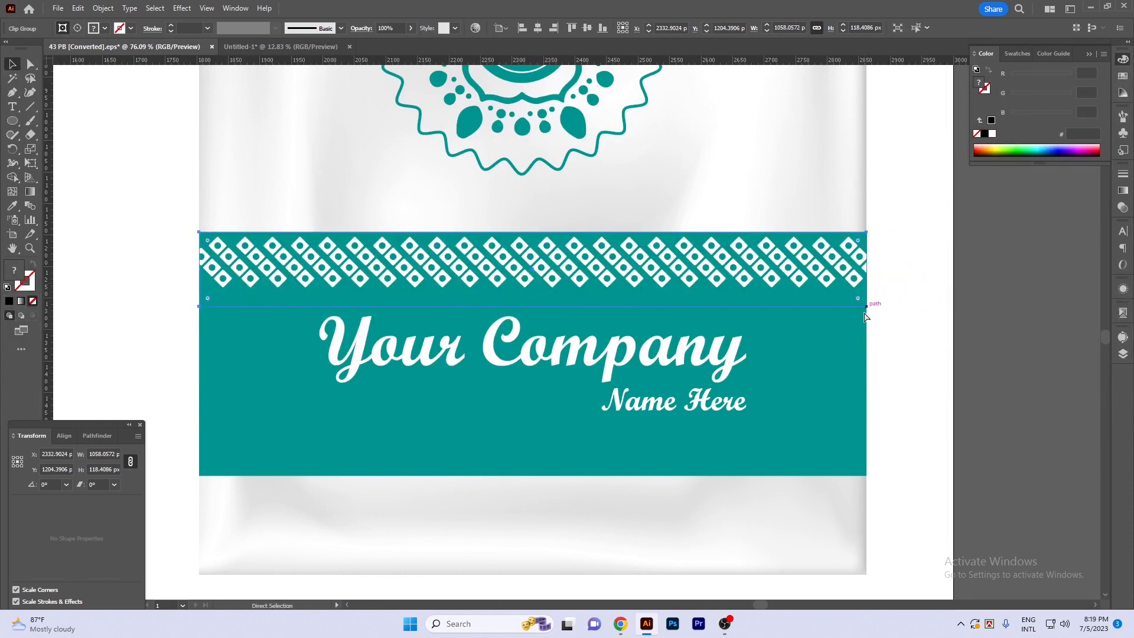
pyautogui.hotkey('ctrl', 'z')
pyautogui.rightClick(763, 266)
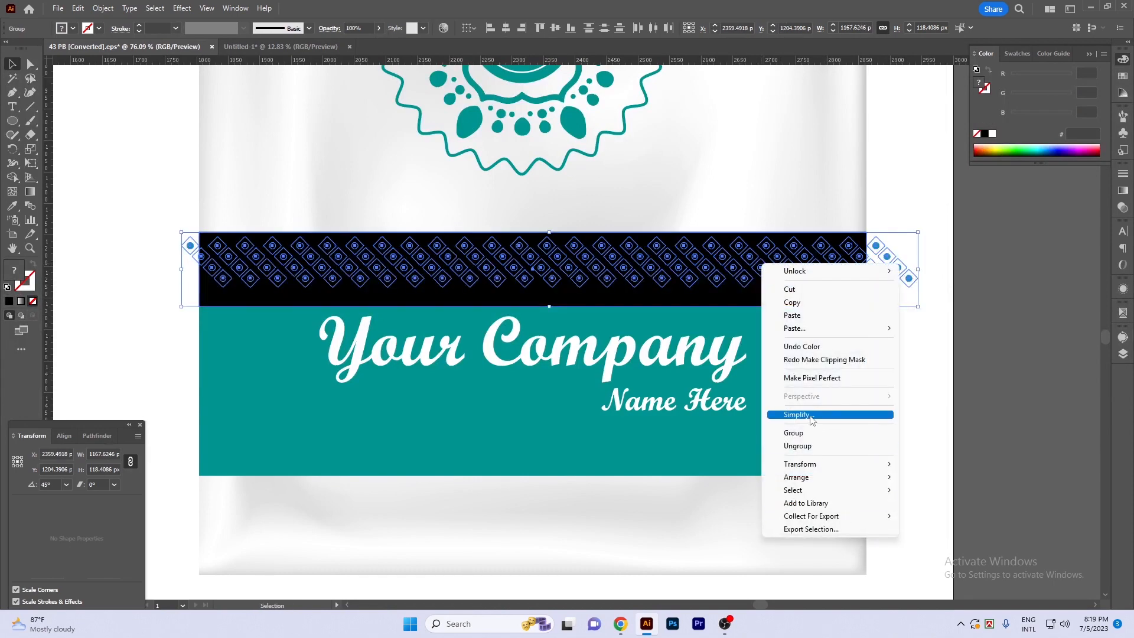
pyautogui.moveTo(811, 465)
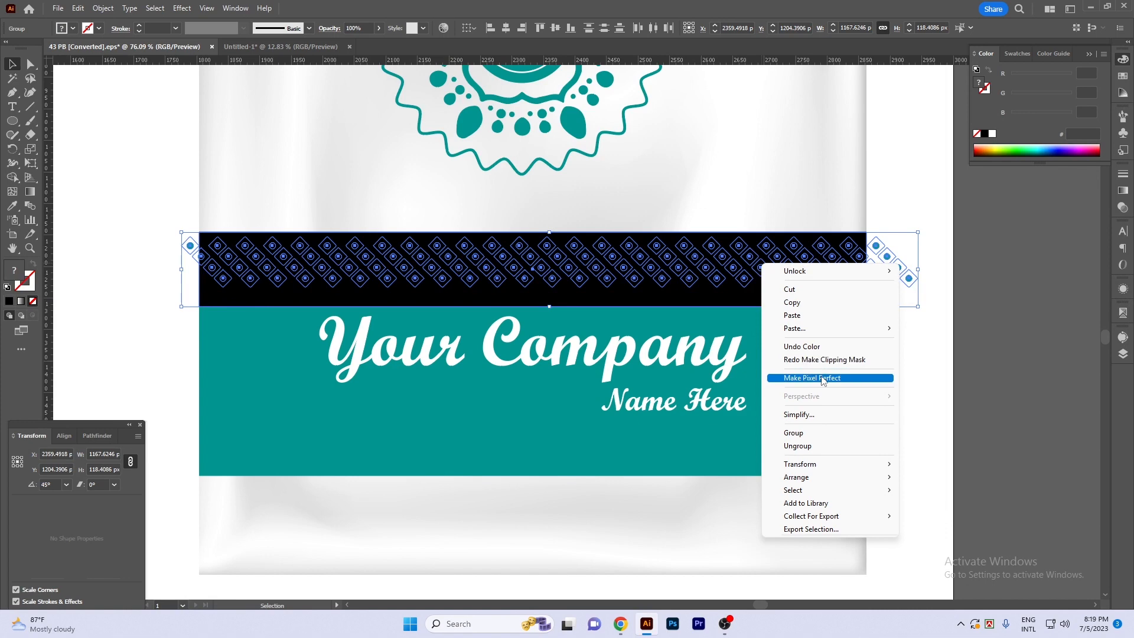
pyautogui.click(824, 359)
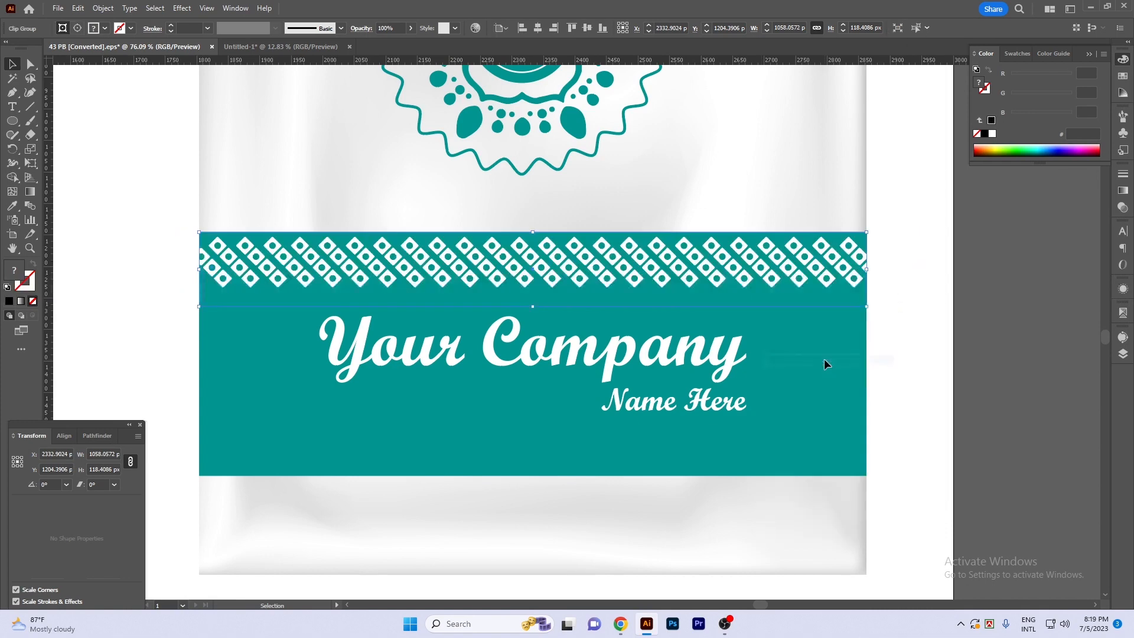
# - Copy the clipped diamond pattern straight down to the lower edge of the teal band, beneath the company name
pyautogui.click(983, 358)
pyautogui.moveTo(986, 361); pyautogui.dragTo(974, 357)
pyautogui.hotkey('ctrl', 'a')
pyautogui.click(1022, 382)
pyautogui.press('Tab')
pyautogui.moveTo(712, 278); pyautogui.dragTo(730, 402)
pyautogui.moveTo(733, 225); pyautogui.dragTo(771, 414)
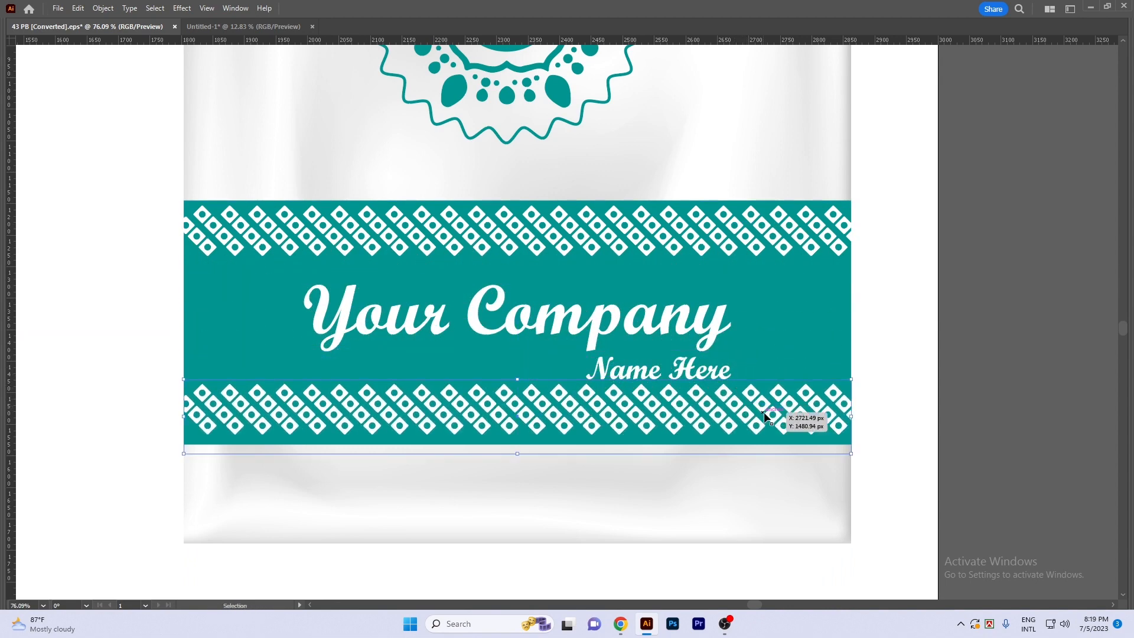
# - Rotate the lower diamond pattern 180° and nudge it up slightly inside the teal band beneath the company name
pyautogui.press('r')
pyautogui.press('Return')
pyautogui.write('180')
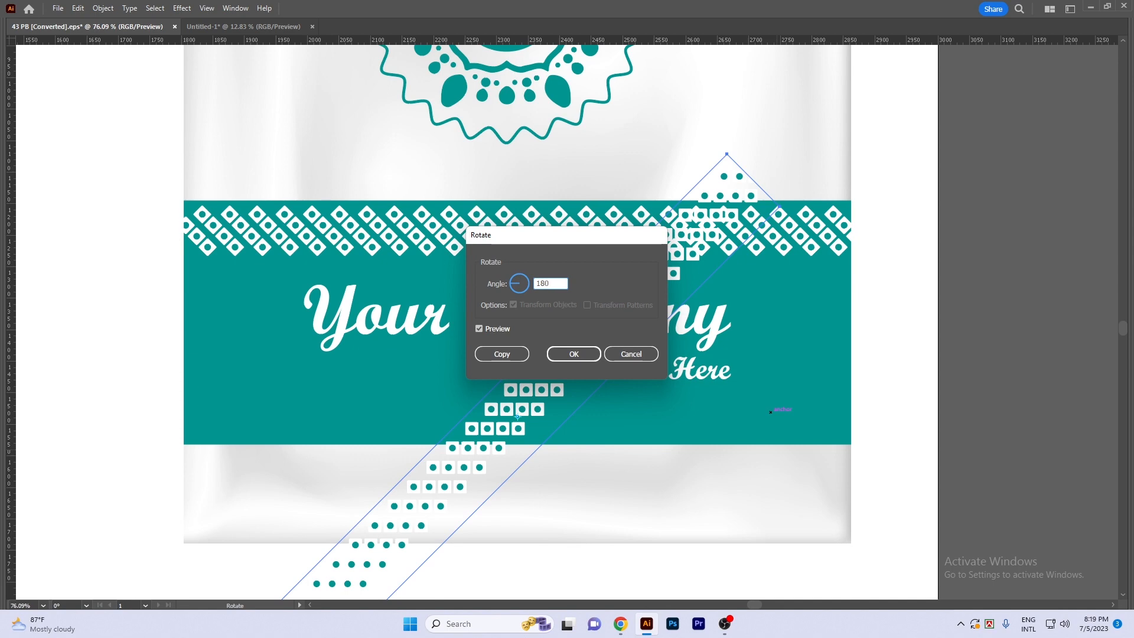
pyautogui.press('Return')
pyautogui.moveTo(777, 412); pyautogui.dragTo(775, 398)
pyautogui.click(817, 328)
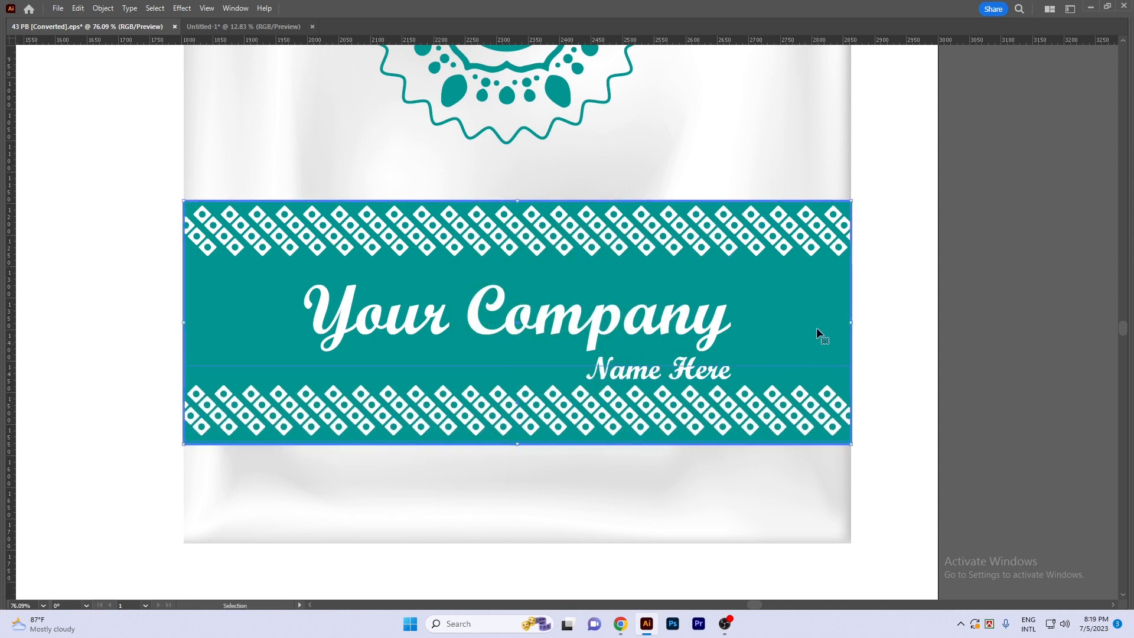
# - Select the round logo ornament and move it slightly higher on the bag
pyautogui.press('Tab')
pyautogui.click(571, 28)
pyautogui.press('Tab')
pyautogui.click(1003, 463)
pyautogui.scroll(-2, 1002, 455)
pyautogui.moveTo(985, 402)
pyautogui.mouseDown()
pyautogui.moveTo(967, 398)
pyautogui.moveTo(932, 416)
pyautogui.moveTo(973, 400)
pyautogui.mouseUp()
pyautogui.scroll(-1, 948, 424)
pyautogui.moveTo(856, 171); pyautogui.dragTo(826, 387)
pyautogui.moveTo(682, 164); pyautogui.dragTo(451, 390)
pyautogui.moveTo(555, 288); pyautogui.dragTo(555, 274)
# - Move the teal band with its company name and diamond patterns up the bag, and unlock all objects
pyautogui.moveTo(731, 418); pyautogui.dragTo(756, 221)
pyautogui.moveTo(414, 214)
pyautogui.mouseDown()
pyautogui.moveTo(699, 434)
pyautogui.moveTo(729, 434)
pyautogui.mouseUp()
pyautogui.moveTo(714, 356); pyautogui.dragTo(713, 322)
pyautogui.moveTo(949, 406); pyautogui.dragTo(922, 382)
pyautogui.hotkey('ctrl', 'alt', '2')
pyautogui.click(978, 420)
pyautogui.moveTo(978, 420); pyautogui.dragTo(987, 410)
pyautogui.scroll(3, 571, 469)
pyautogui.moveTo(599, 502); pyautogui.dragTo(612, 477)
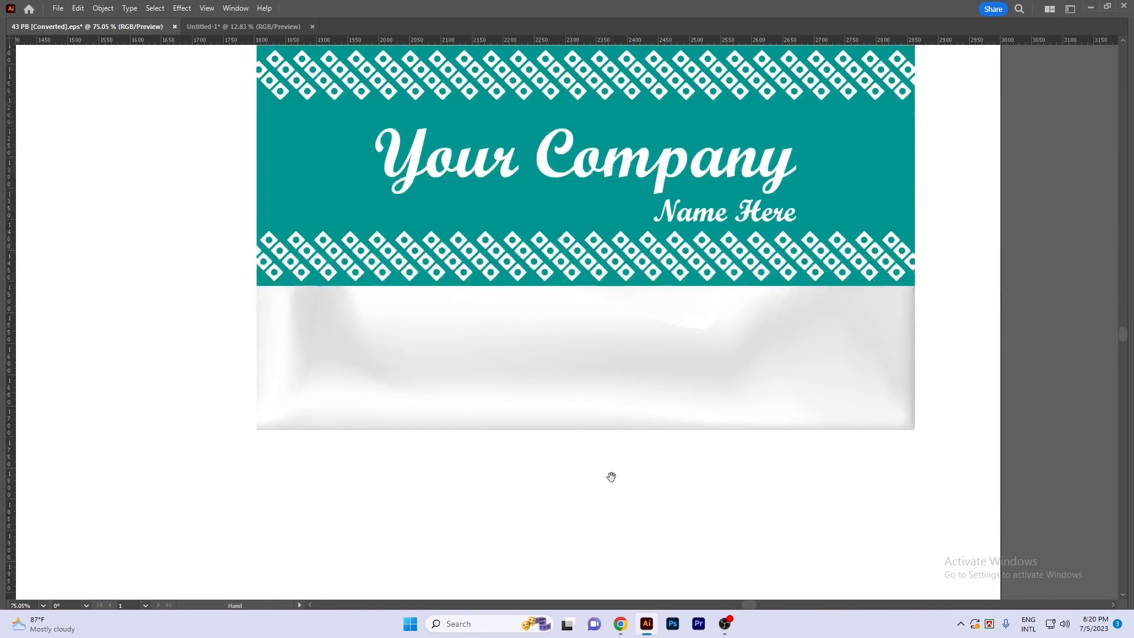
# - Add an area text box about 690 px wide filled with Lorem ipsum placeholder text below the teal band
pyautogui.press('t')
pyautogui.scroll(2, 559, 334)
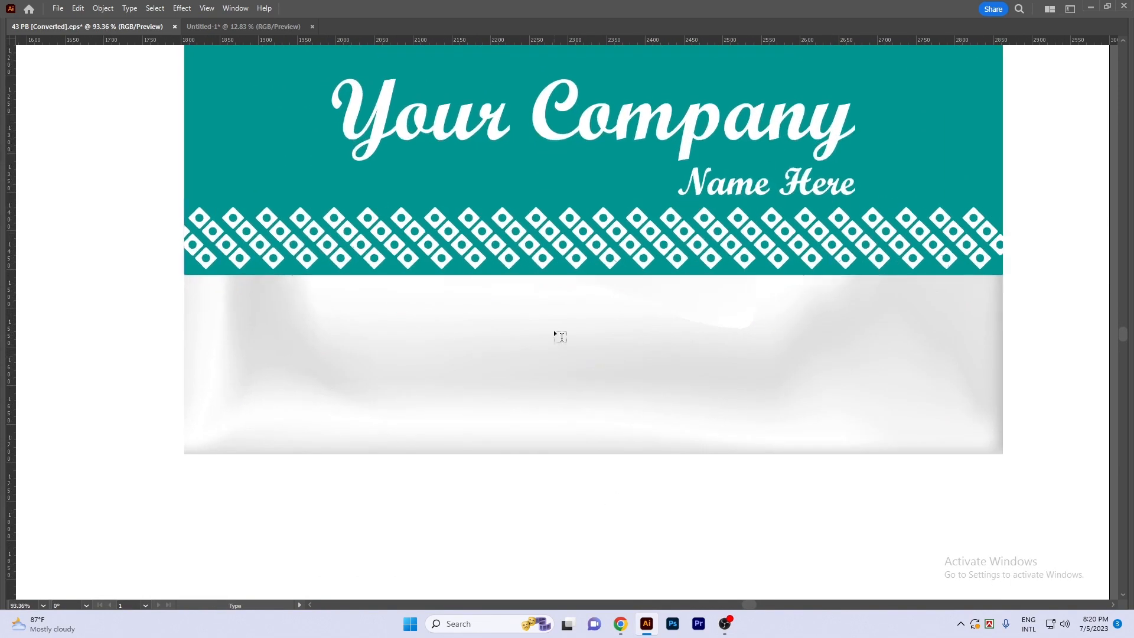
pyautogui.moveTo(538, 319); pyautogui.dragTo(664, 341)
pyautogui.hotkey('ctrl', 'z')
pyautogui.press('t')
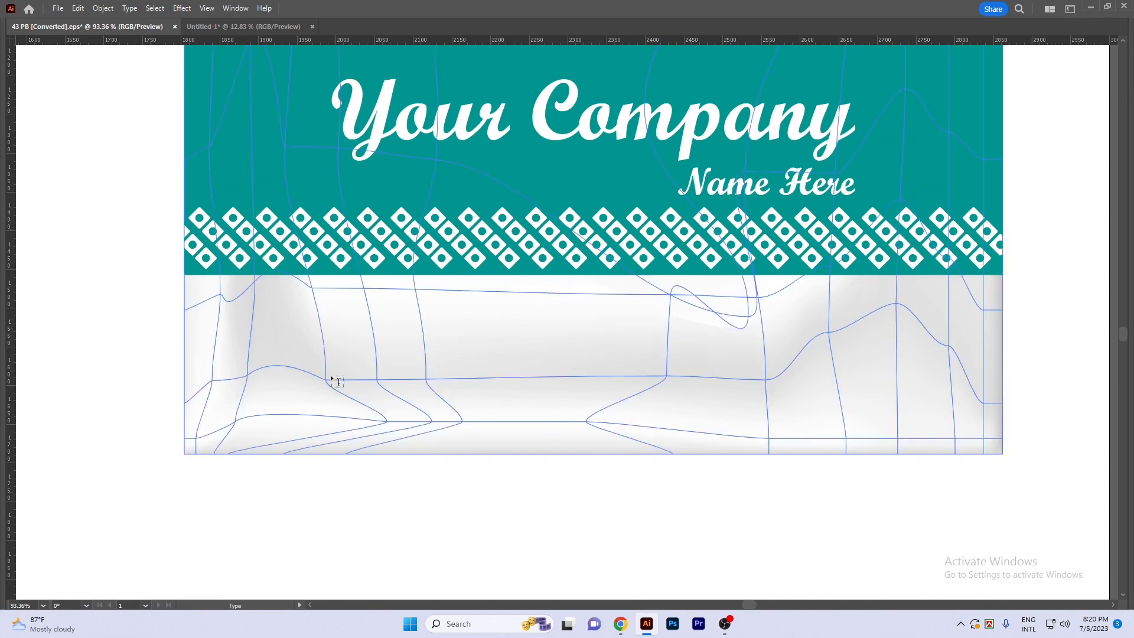
pyautogui.moveTo(324, 347); pyautogui.dragTo(861, 428)
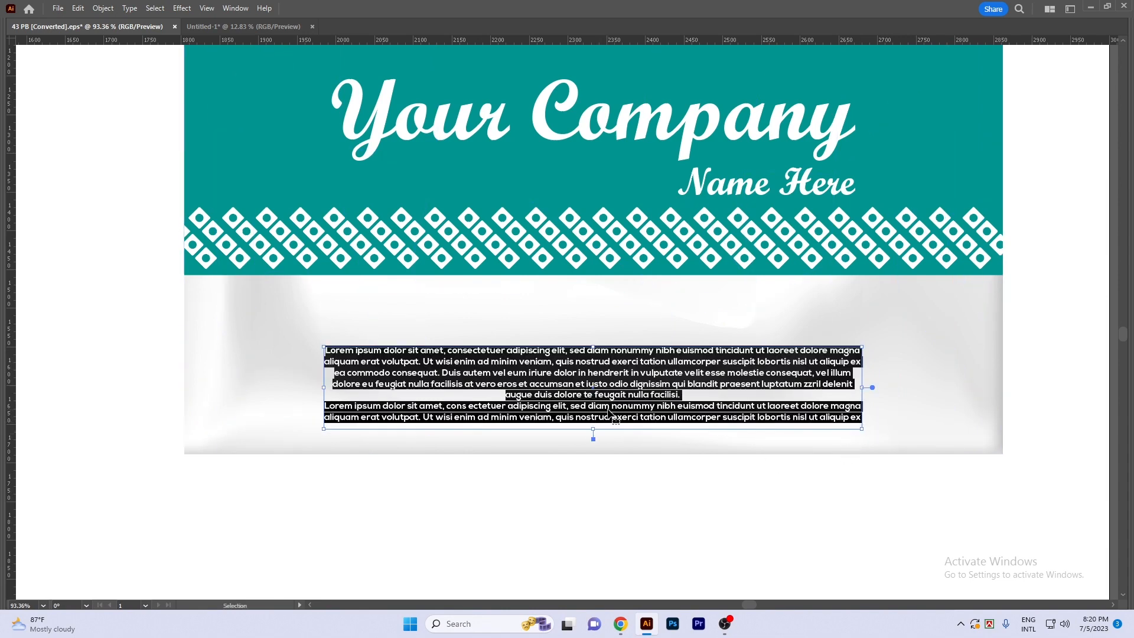
# - Justify the placeholder text with its last line aligned left and join its two paragraphs into one
pyautogui.hotkey('ctrl', 'shift', 'j')
pyautogui.click(483, 416)
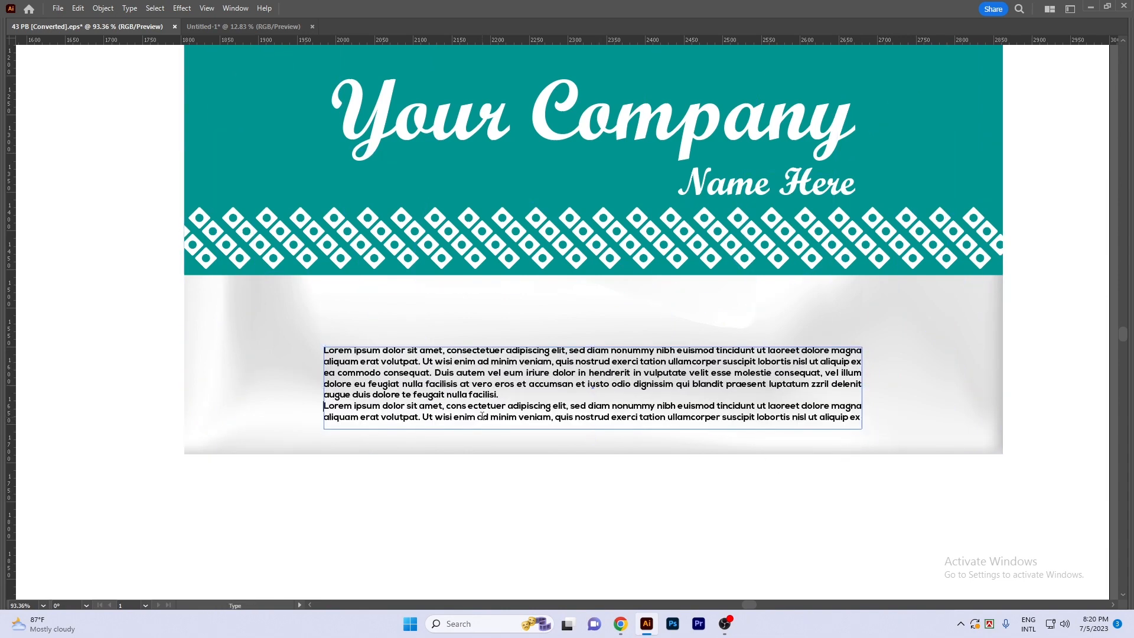
pyautogui.press('BackSpace')
pyautogui.press('Escape')
pyautogui.click(691, 513)
pyautogui.moveTo(693, 513); pyautogui.dragTo(678, 514)
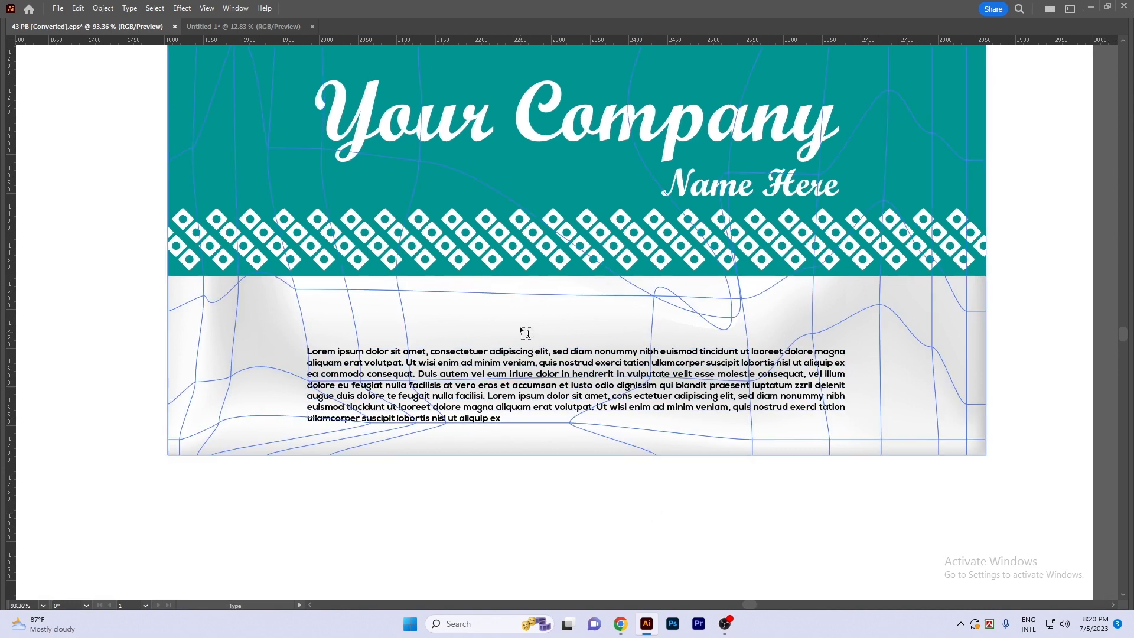
# - Add a small "Lorem Ipsum" heading centered between the teal band and the placeholder paragraph
pyautogui.moveTo(365, 351); pyautogui.dragTo(279, 355)
pyautogui.hotkey('ctrl', 'x')
pyautogui.hotkey('ctrl', 'z')
pyautogui.press('Escape')
pyautogui.moveTo(523, 300); pyautogui.dragTo(601, 368)
pyautogui.hotkey('ctrl', 'v')
pyautogui.moveTo(572, 323); pyautogui.dragTo(636, 367)
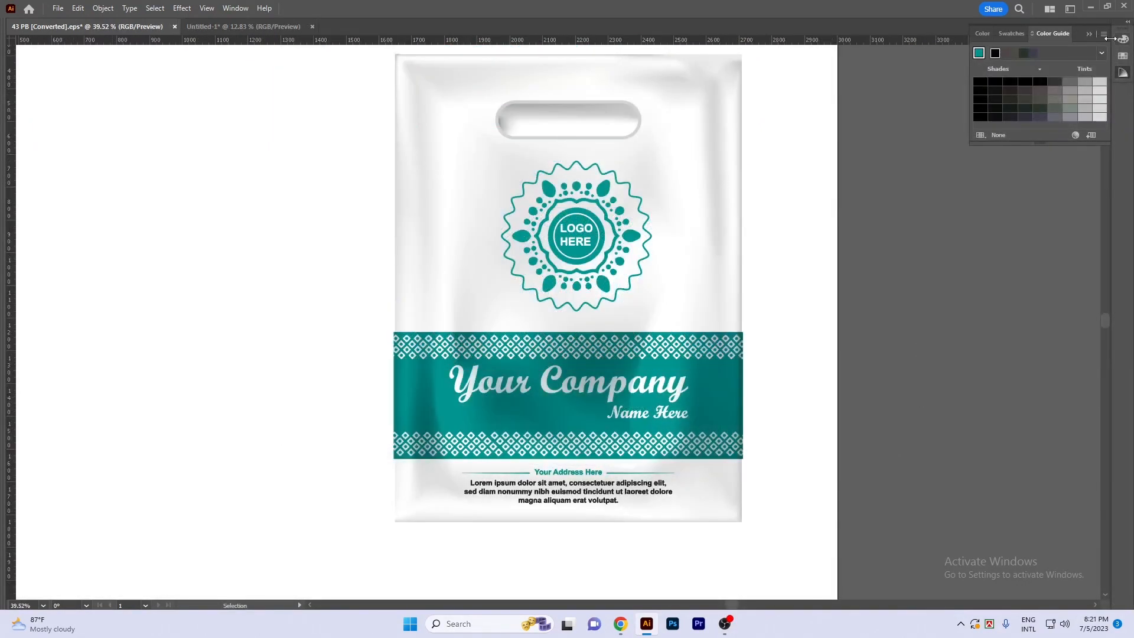
# - Show the transparency settings for the teal company-name band and ungroup the band artwork
pyautogui.click(1090, 35)
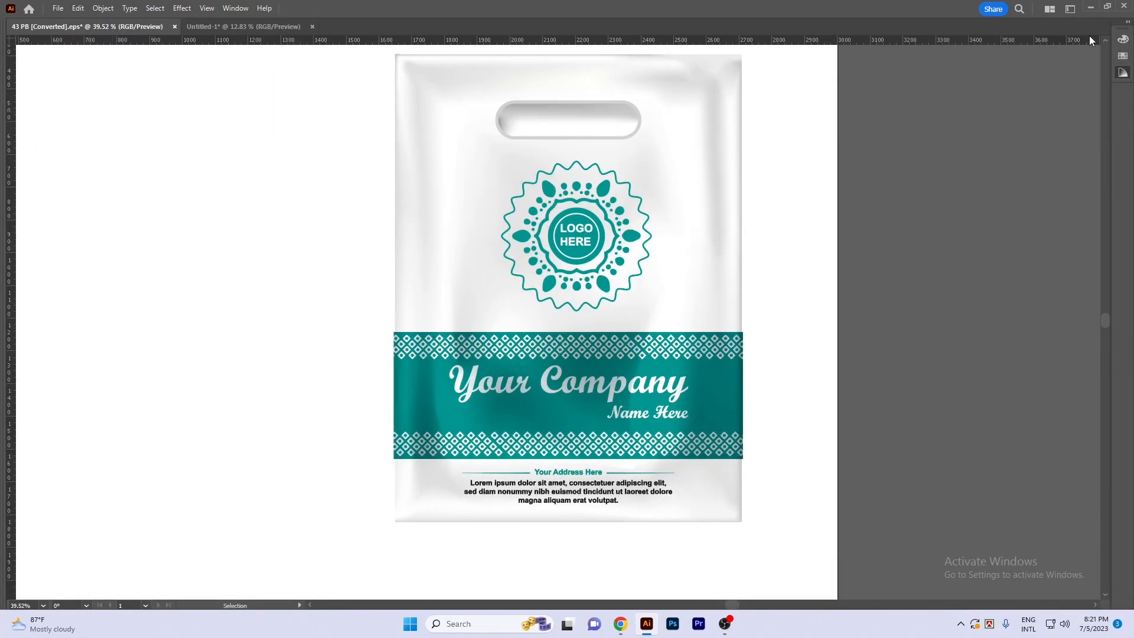
pyautogui.scroll(2, 636, 384)
pyautogui.moveTo(701, 328); pyautogui.dragTo(851, 354)
pyautogui.hotkey('ctrl', 'z')
pyautogui.hotkey('ctrl', 'shift', 'F10')
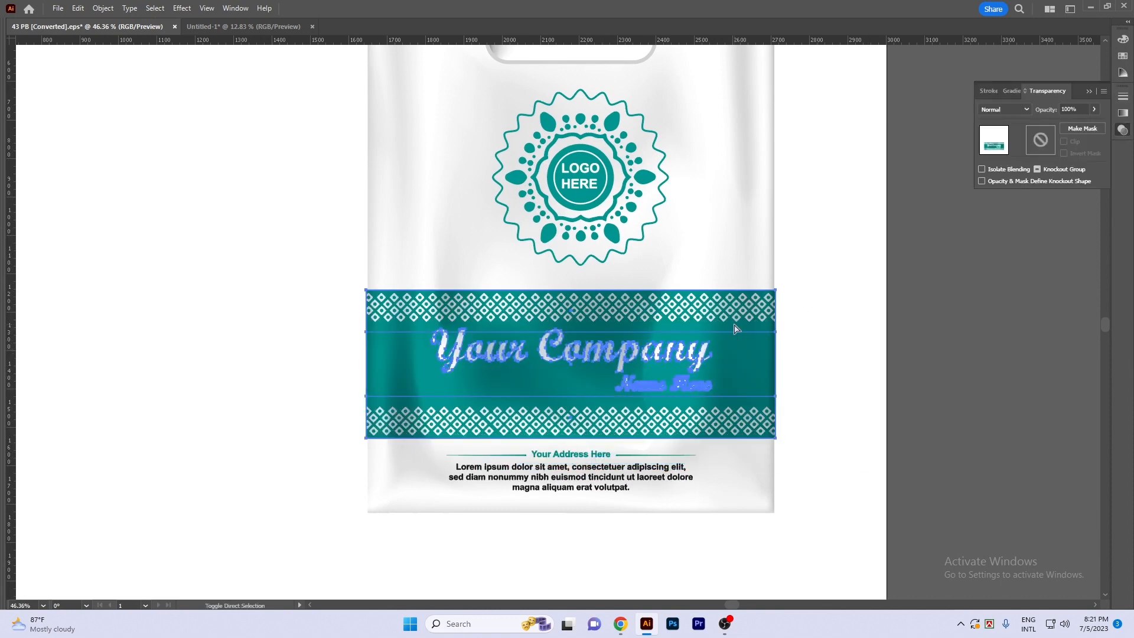
pyautogui.rightClick(685, 373)
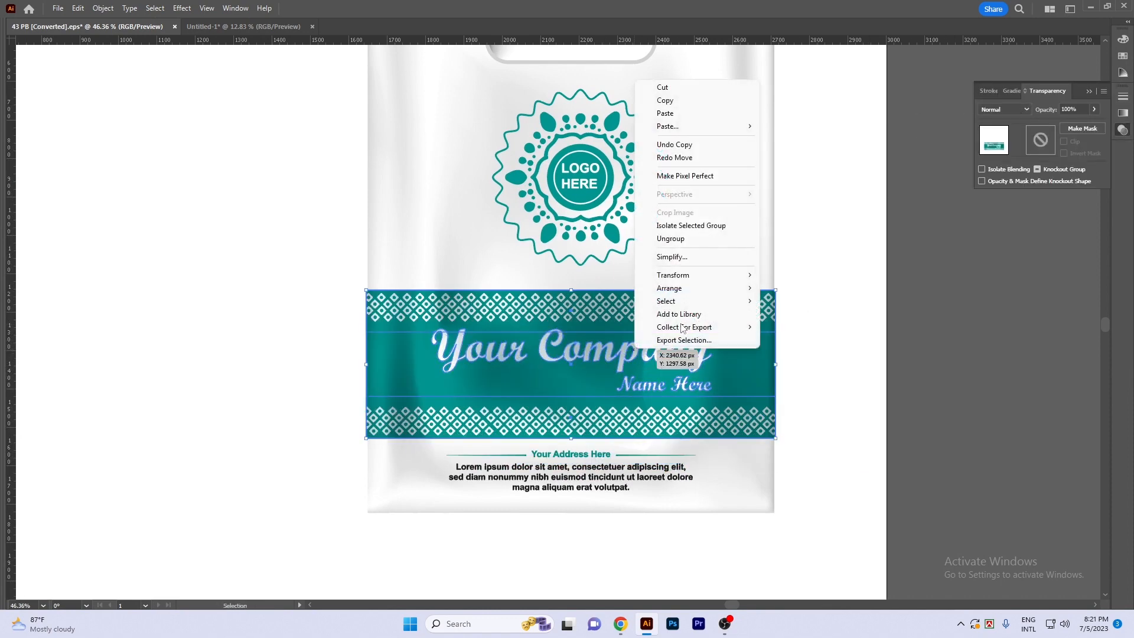
pyautogui.click(685, 242)
# - Try moving and hiding the translucent shading overlay on the teal band, and show all objects again
pyautogui.moveTo(718, 307); pyautogui.dragTo(795, 333)
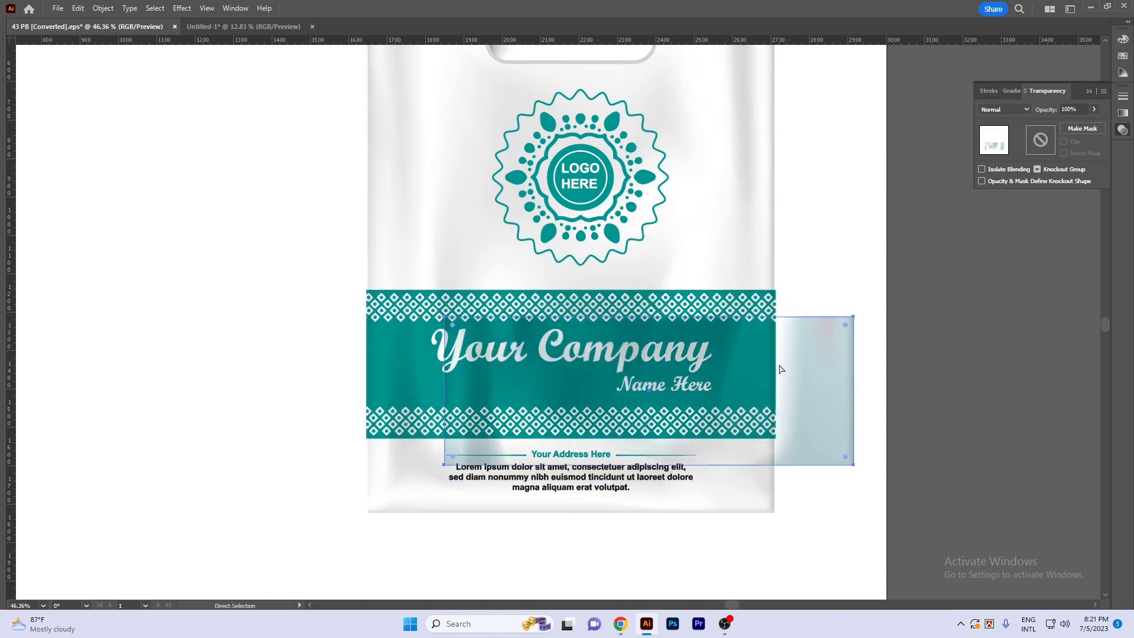
pyautogui.hotkey('ctrl', 'z')
pyautogui.press('Delete')
pyautogui.moveTo(757, 315); pyautogui.dragTo(812, 324)
pyautogui.hotkey('ctrl', 'z')
pyautogui.click(1011, 113)
pyautogui.click(974, 350)
pyautogui.click(974, 350)
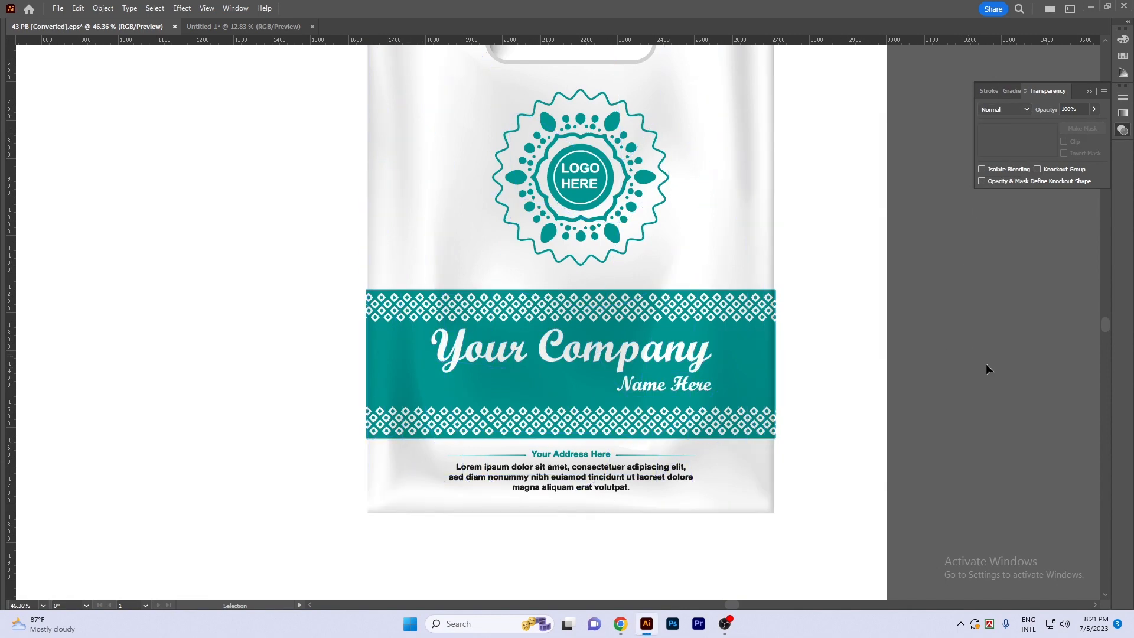
pyautogui.hotkey('ctrl', 'alt', '3')
pyautogui.click(972, 397)
pyautogui.moveTo(954, 398); pyautogui.dragTo(951, 349)
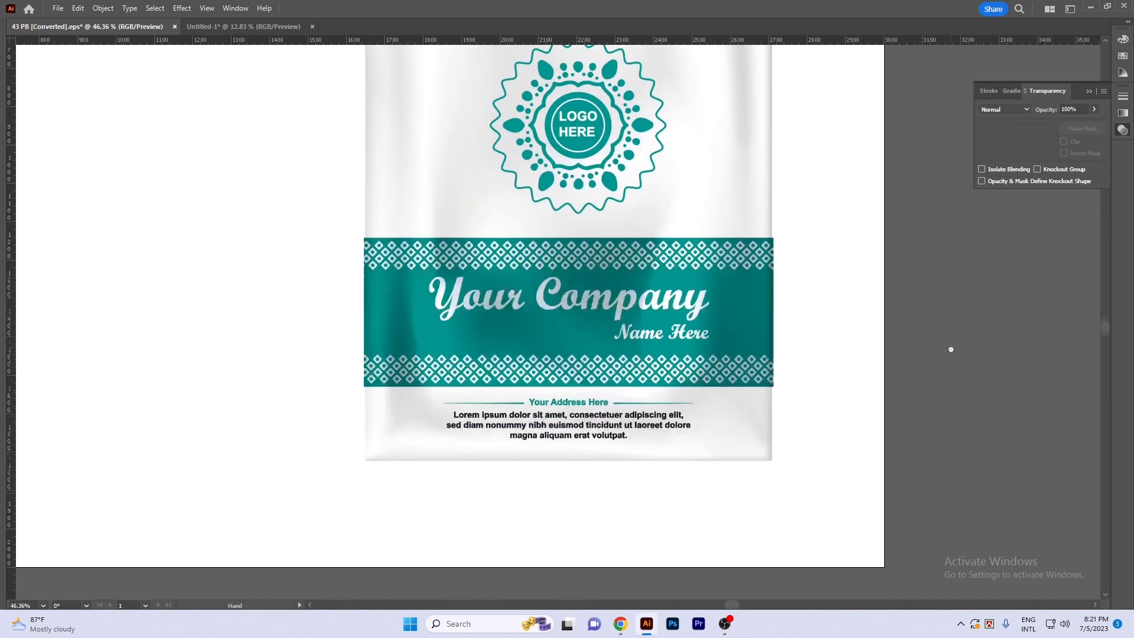
# - Select the complete bag artwork and move it about 980 px left on the artboard
pyautogui.scroll(3, 683, 440)
pyautogui.scroll(-4, 585, 502)
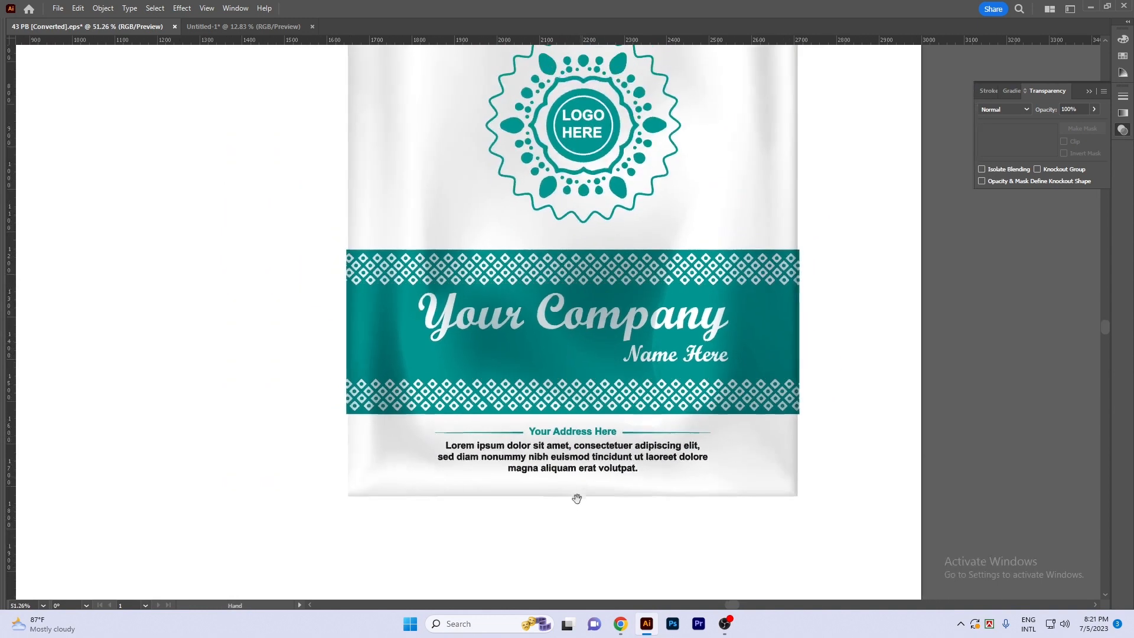
pyautogui.moveTo(724, 444); pyautogui.dragTo(745, 468)
pyautogui.scroll(-2, 901, 416)
pyautogui.moveTo(962, 417); pyautogui.dragTo(945, 434)
pyautogui.moveTo(438, 94); pyautogui.dragTo(839, 482)
pyautogui.scroll(-1, 827, 482)
pyautogui.moveTo(726, 417); pyautogui.dragTo(508, 418)
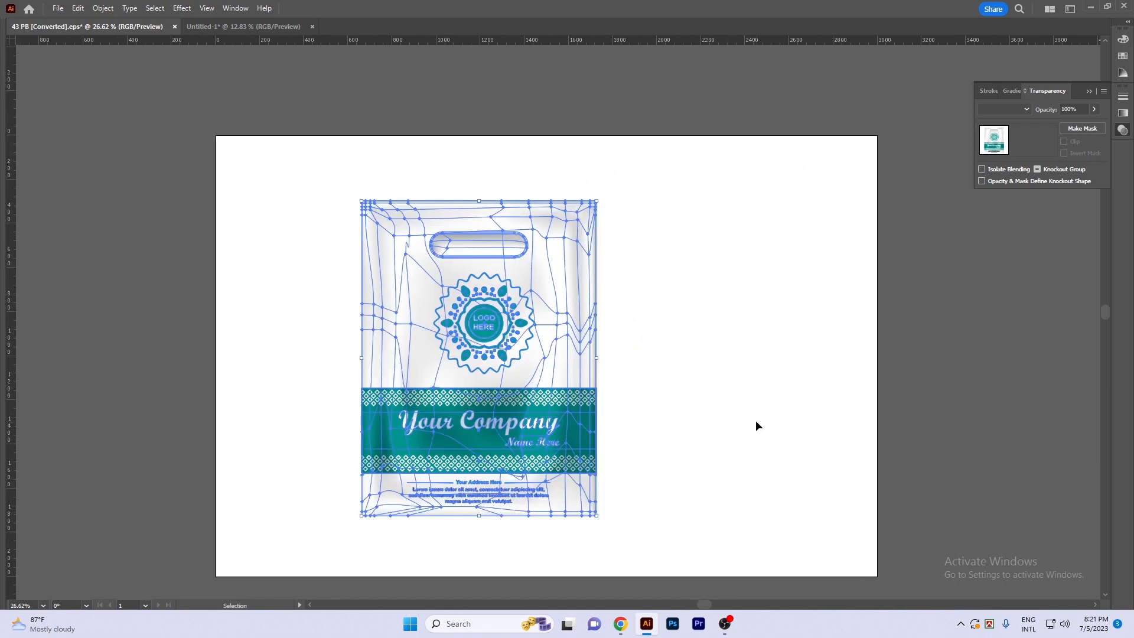
pyautogui.press('Delete')
pyautogui.press('a')
pyautogui.keyDown('alt'); pyautogui.scroll(-1, 756, 414); pyautogui.keyUp('alt')
pyautogui.hotkey('ctrl', 'y')
pyautogui.press('v')
pyautogui.hotkey('ctrl', '0')
pyautogui.hotkey('ctrl', 'y')
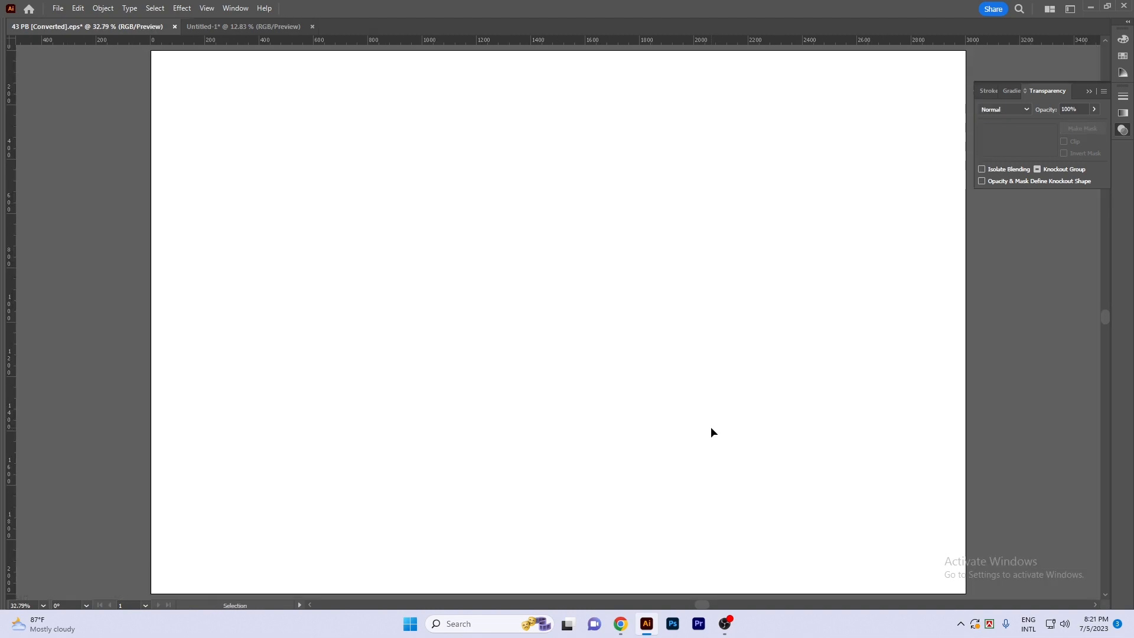
pyautogui.hotkey('ctrl', 'z')
# - Examine the finished bag mockup with its drop shadow on the pale teal background
pyautogui.keyDown('alt'); pyautogui.scroll(-1, 778, 390); pyautogui.keyUp('alt')
pyautogui.moveTo(699, 379); pyautogui.dragTo(544, 342)
pyautogui.click(770, 385)
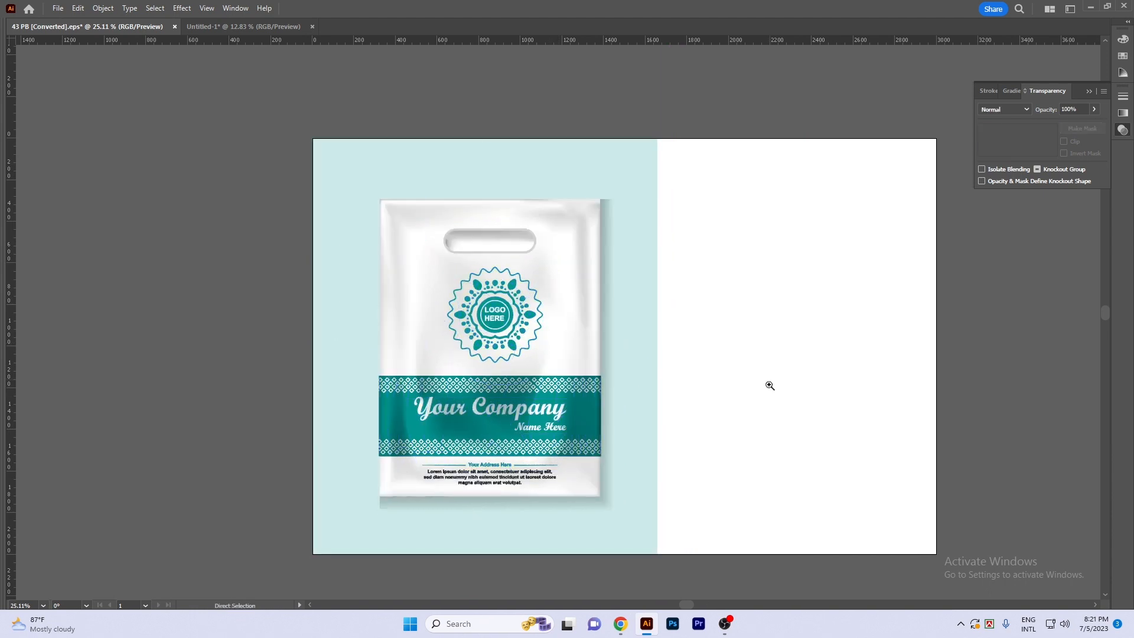
pyautogui.keyDown('ctrl'); pyautogui.scroll(-1, 770, 386); pyautogui.keyUp('ctrl')
pyautogui.scroll(-1, 747, 390)
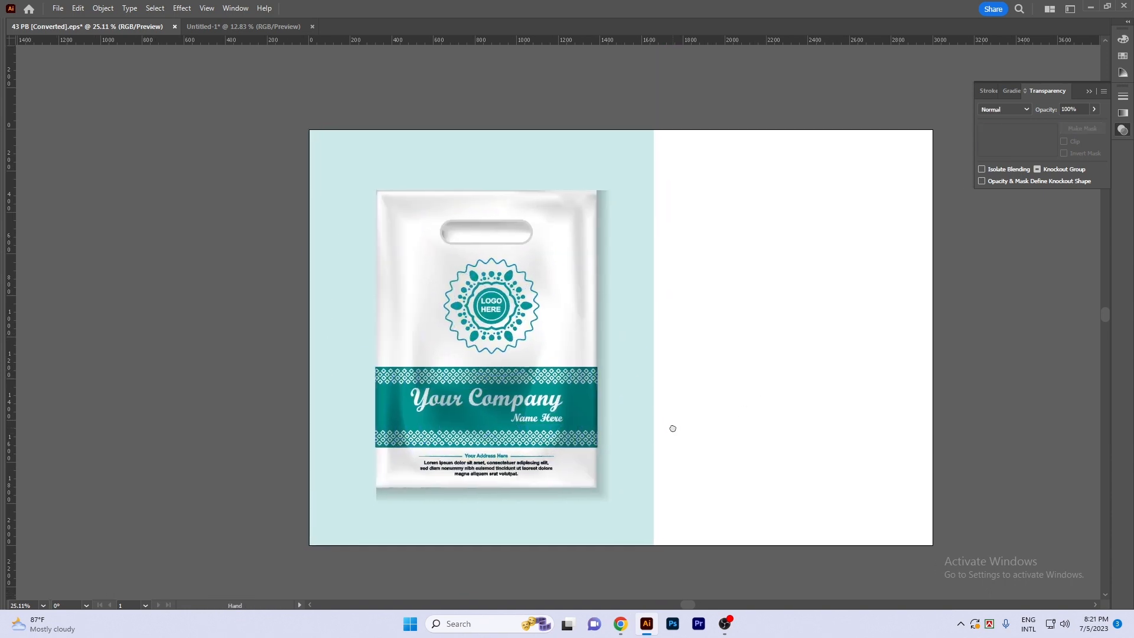
pyautogui.keyDown('ctrl'); pyautogui.click(735, 418); pyautogui.keyUp('ctrl')
pyautogui.moveTo(592, 330); pyautogui.dragTo(633, 365)
pyautogui.moveTo(763, 396); pyautogui.dragTo(731, 360)
pyautogui.moveTo(739, 358); pyautogui.dragTo(743, 361)
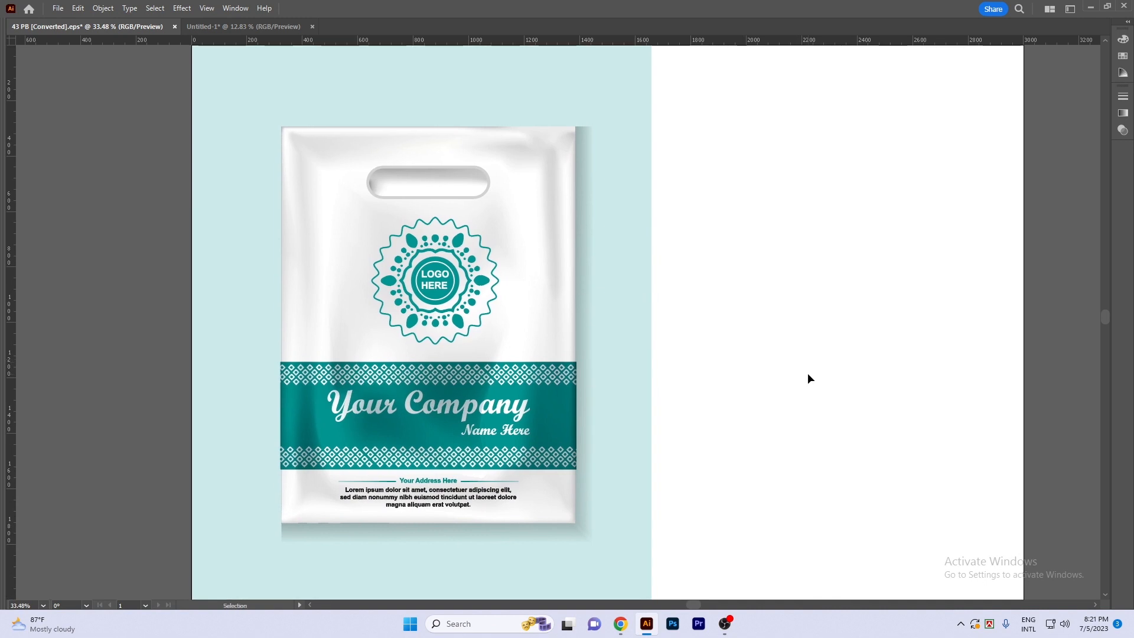